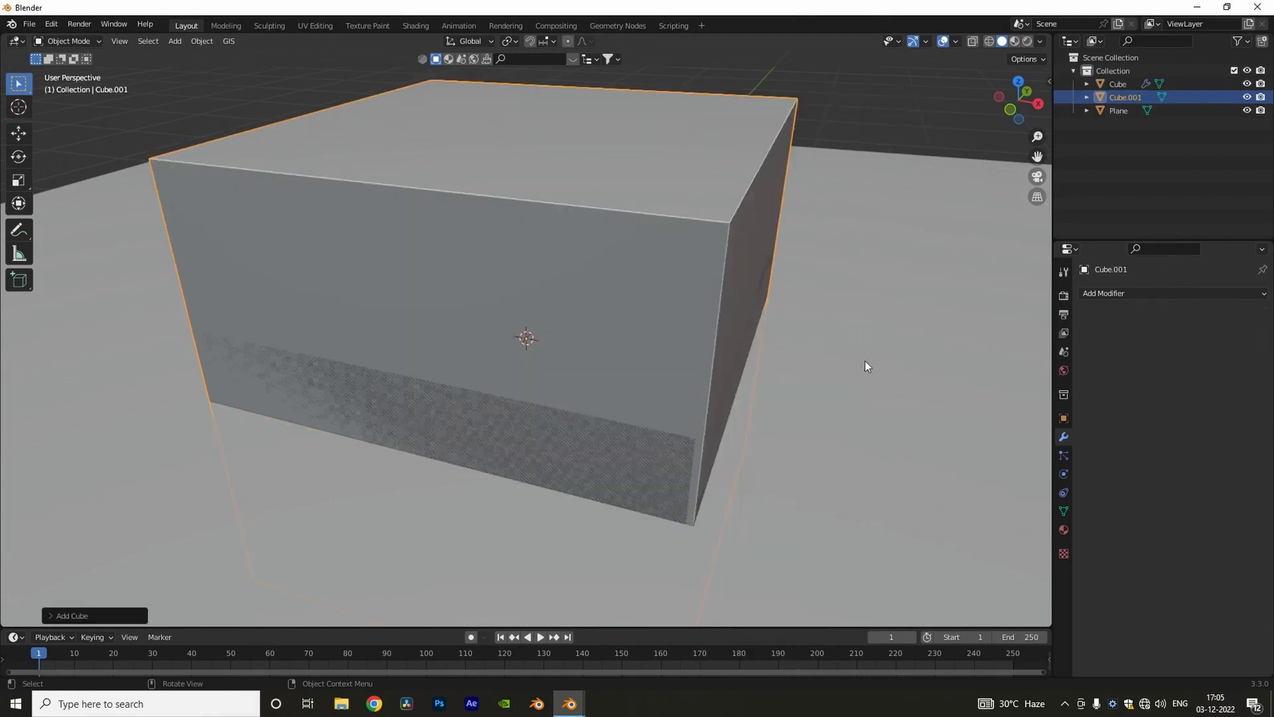
Step: Scale the new cube down to fit inside the open box and flatten it along Z
key(s)
click(795, 417)
middle_drag(795, 417, 826, 406)
scroll(826, 406, down, 3)
key(s)
key(z)
click(577, 333)
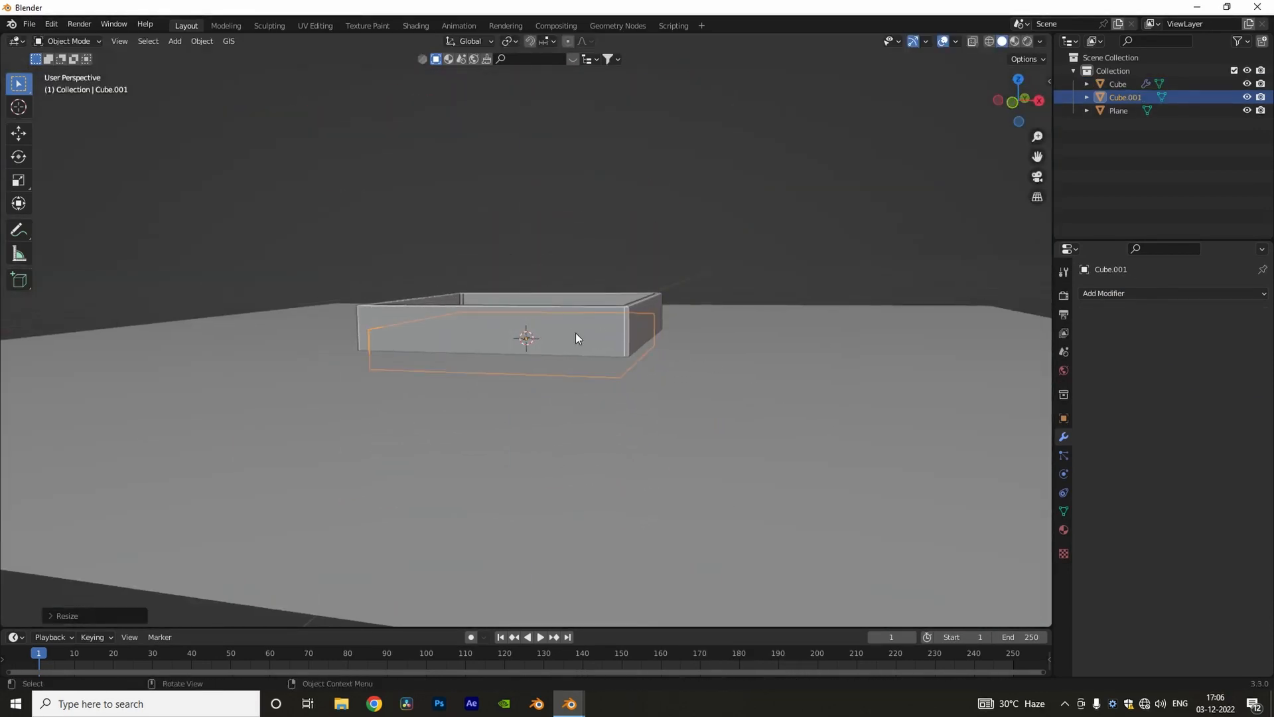
Step: Raise the flattened cube along Z so its upper part protrudes above the box rim as a lid
key(g)
key(z)
click(569, 287)
middle_drag(568, 287, 630, 365)
scroll(671, 351, up, 2)
Step: Add a Bevel modifier with 3 segments to the lid
click(1208, 295)
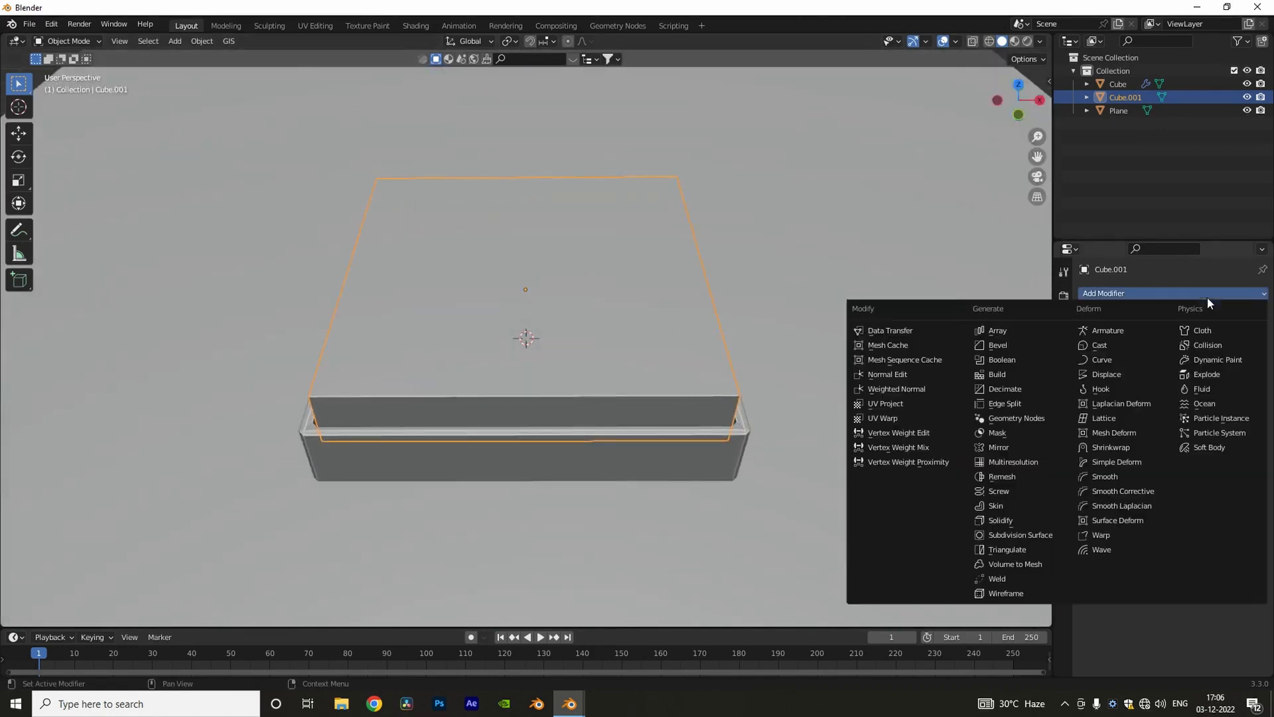
click(1001, 341)
middle_drag(1001, 341, 790, 426)
scroll(749, 336, up, 2)
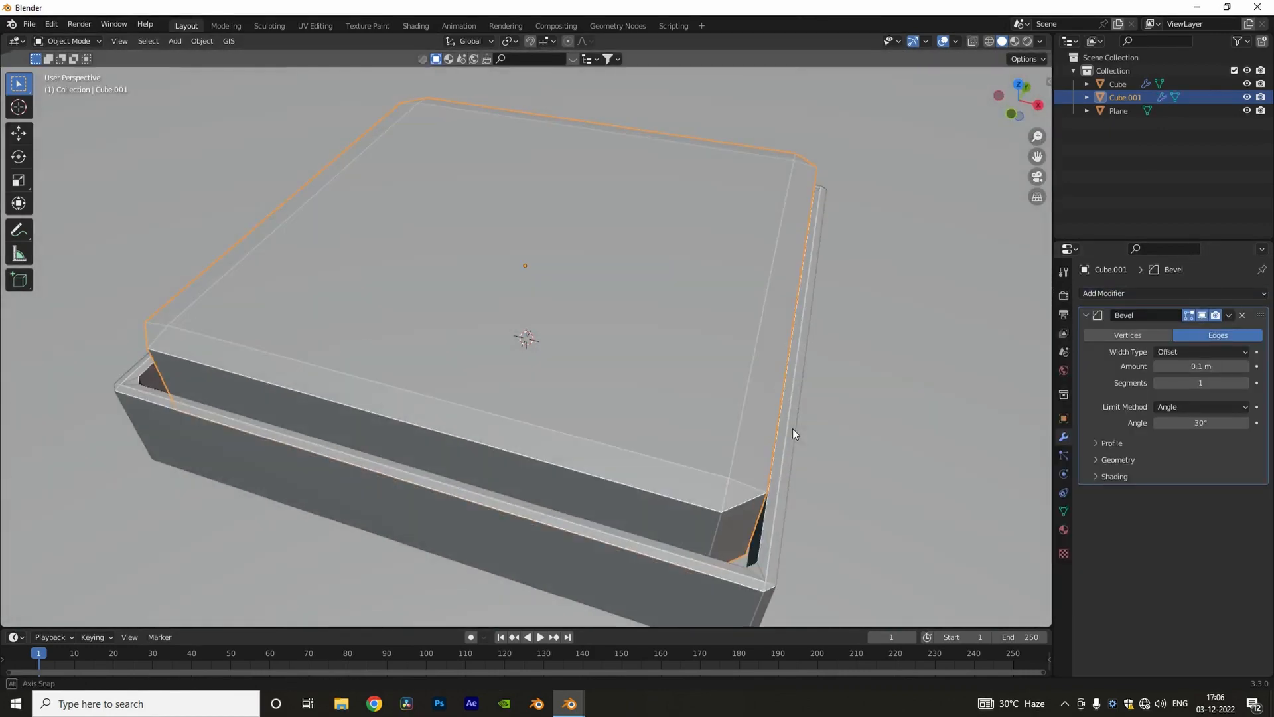
click(1246, 384)
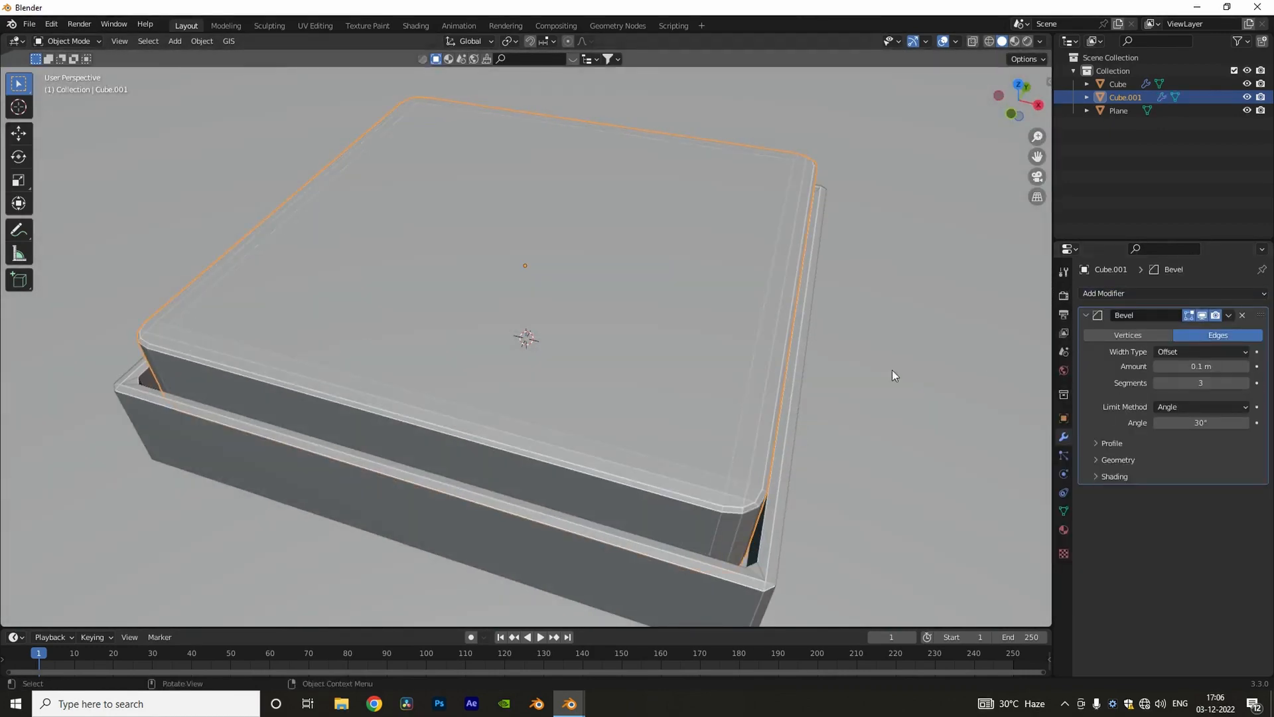
mouse_move(892, 374)
middle_down()
mouse_move(834, 350)
mouse_move(903, 385)
middle_up()
click(1085, 316)
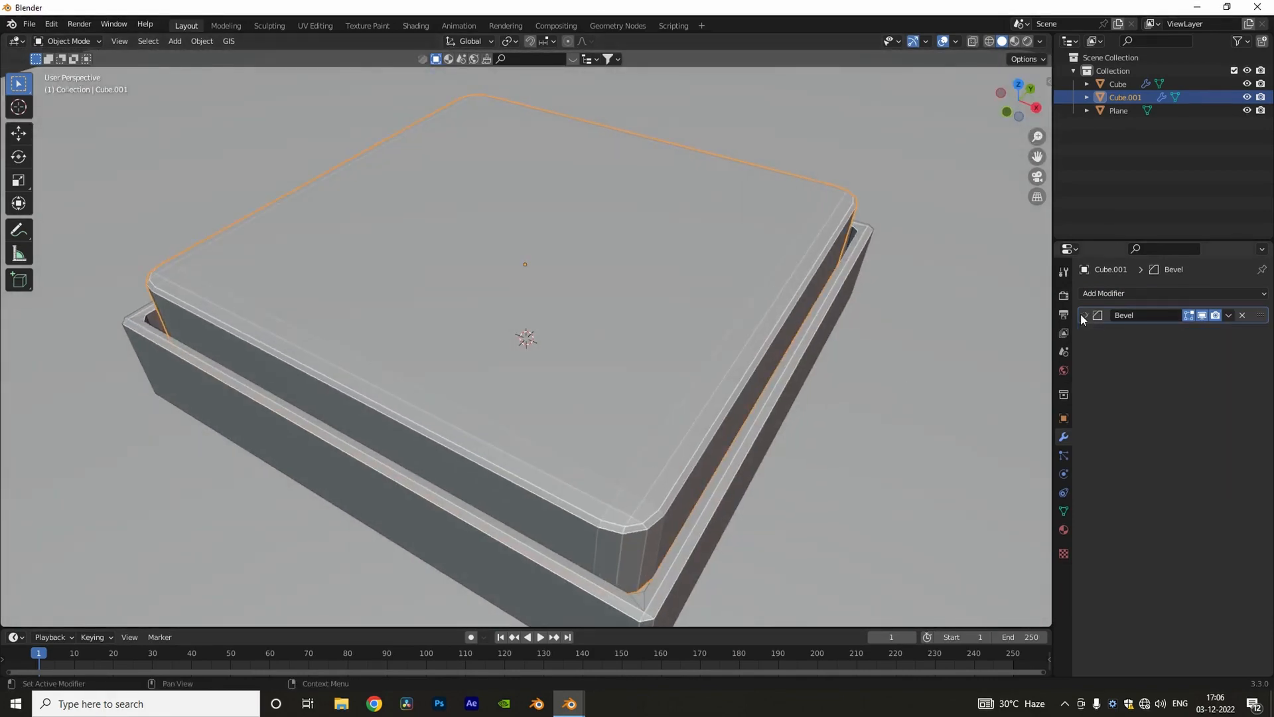
Step: Apply smooth shading to the lid
right_click(669, 302)
click(669, 299)
middle_drag(669, 299, 667, 359)
right_click(624, 234)
click(650, 236)
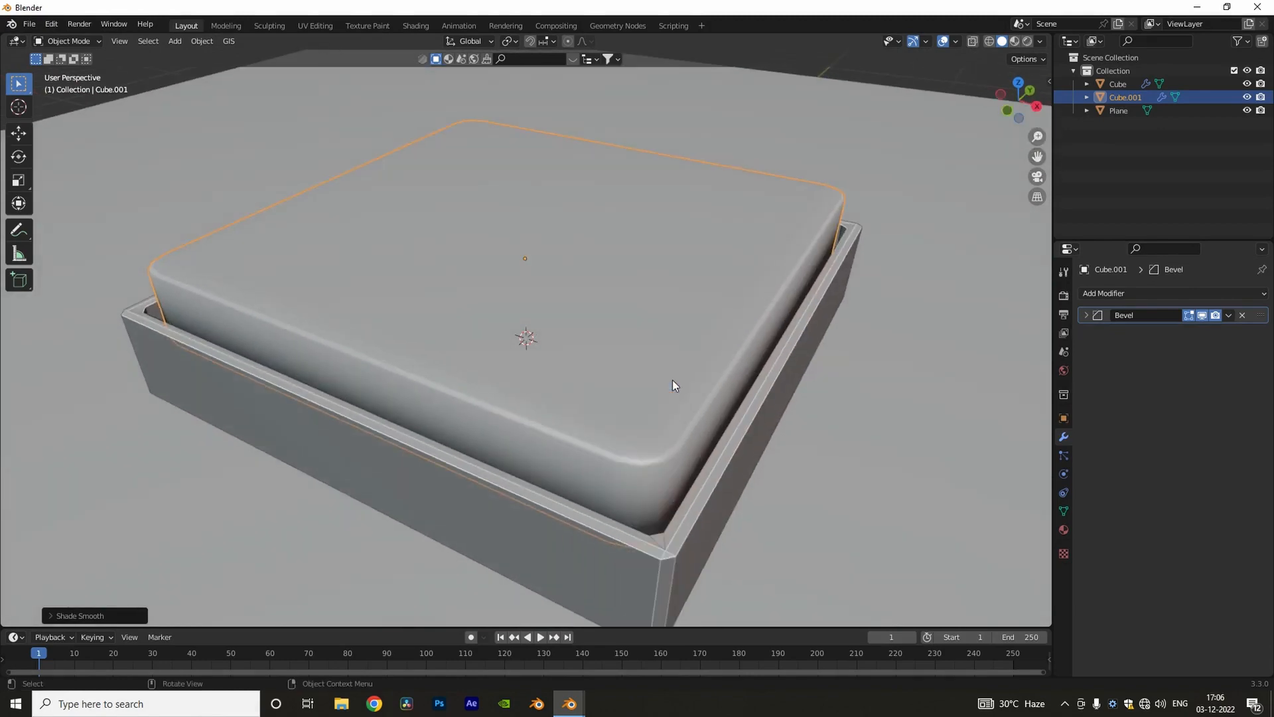
Step: Add a Weighted Normal modifier to the lid
click(1145, 294)
click(904, 393)
middle_drag(904, 392, 861, 391)
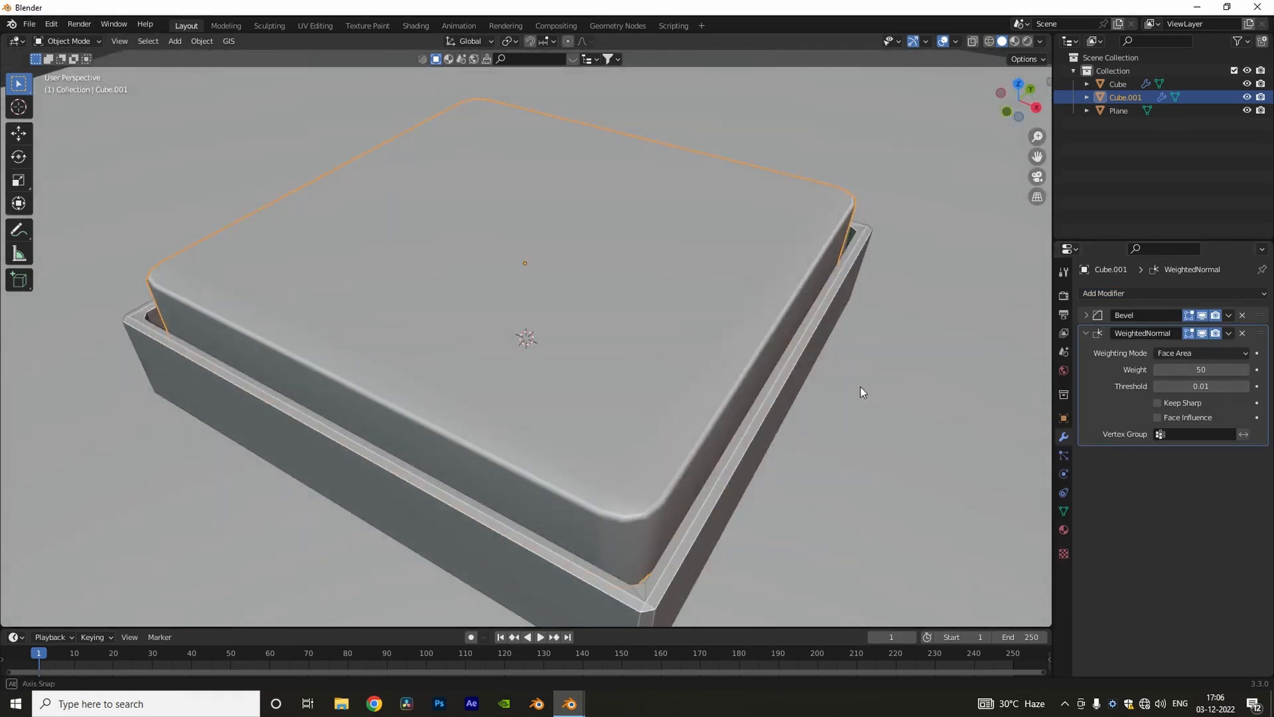
click(1087, 333)
middle_drag(982, 365, 888, 298)
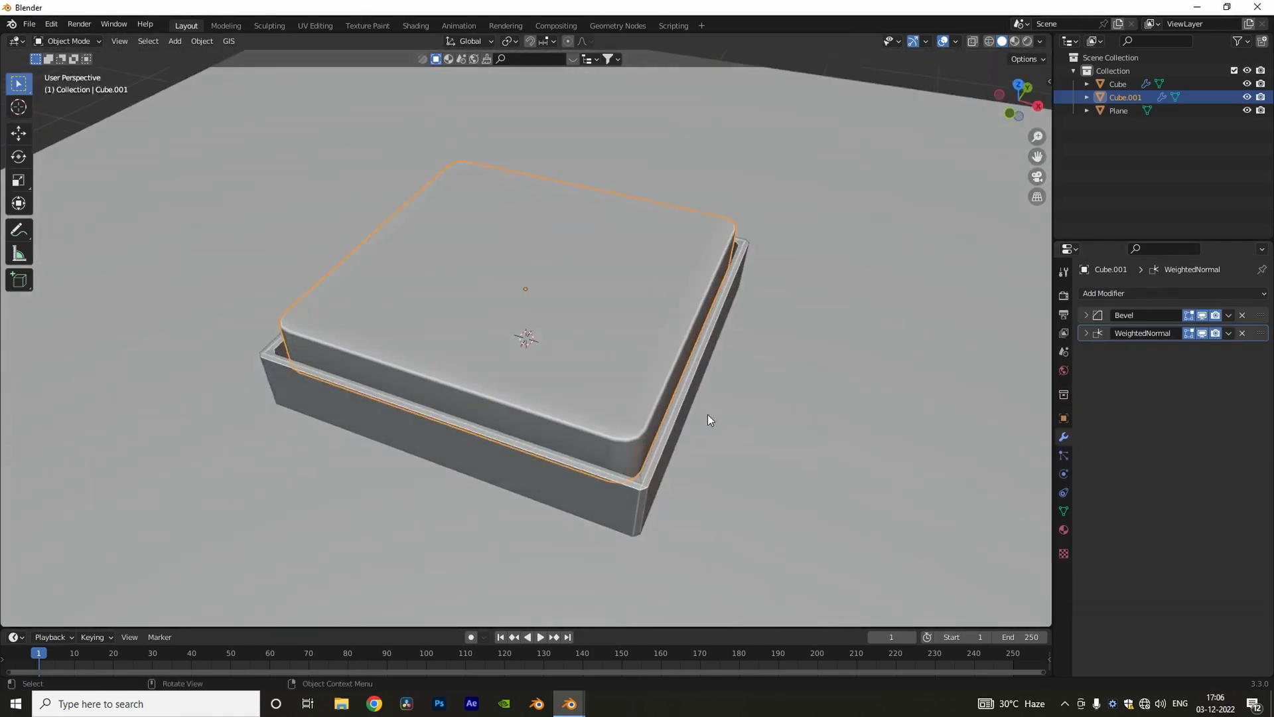
Step: Add another cube and scale it down to a small block for a chip pin
key(shift+a)
mouse_move(703, 419)
click(747, 128)
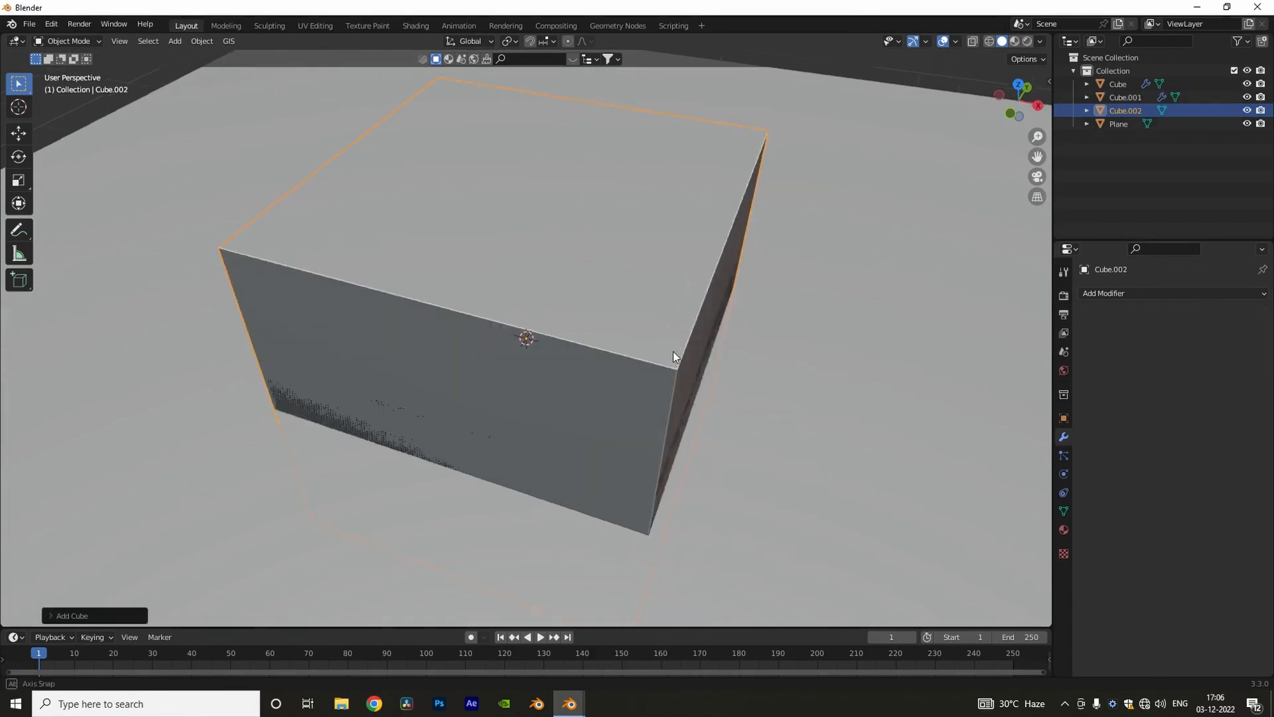
key(s)
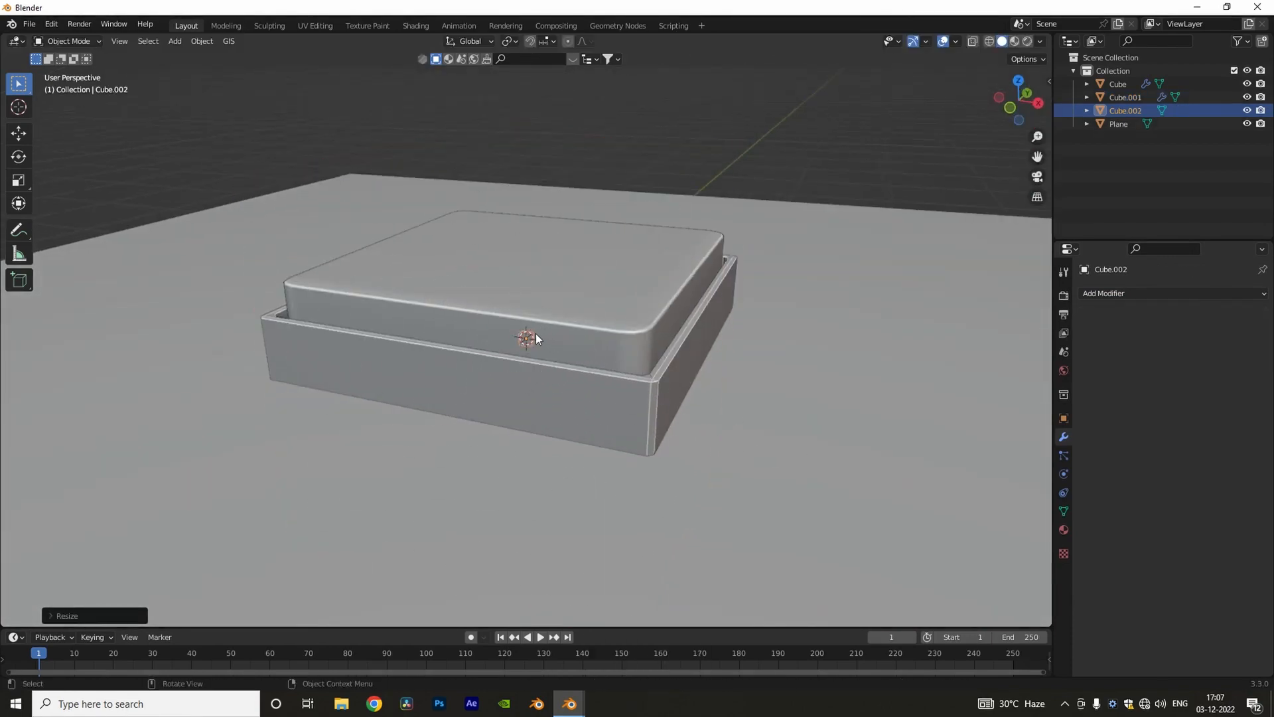
Step: Place the small block at ground level against the outside of the box's front wall
key(shift+z)
key(KP_7)
key(g)
key(y)
click(588, 548)
key(shift+z)
key(g)
middle_drag(587, 541, 332, 372)
key(z)
click(466, 373)
Step: Move the small block's outer face along Y and lower its outer end along Z to form a sloped pin
key(Tab)
click(327, 347)
key(g)
key(y)
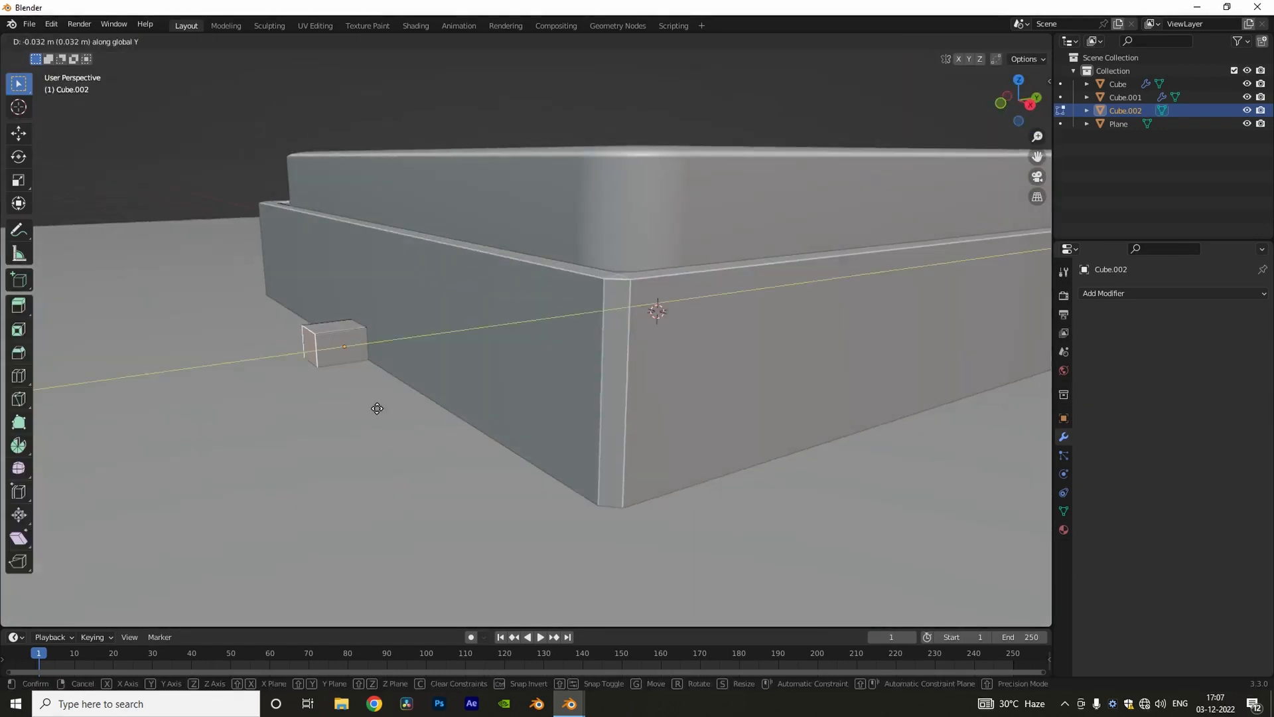
click(377, 409)
middle_drag(377, 408, 561, 343)
key(n)
click(930, 86)
key(n)
key(g)
key(z)
click(387, 422)
Step: Move the pin to the left end of the box's front side in top view
key(KP_7)
key(Tab)
click(548, 385)
key(g)
click(268, 389)
Step: Add an Array modifier to the pin with a count of 9 and a relative X factor of 2, and adjust the row's position
click(1171, 293)
click(996, 344)
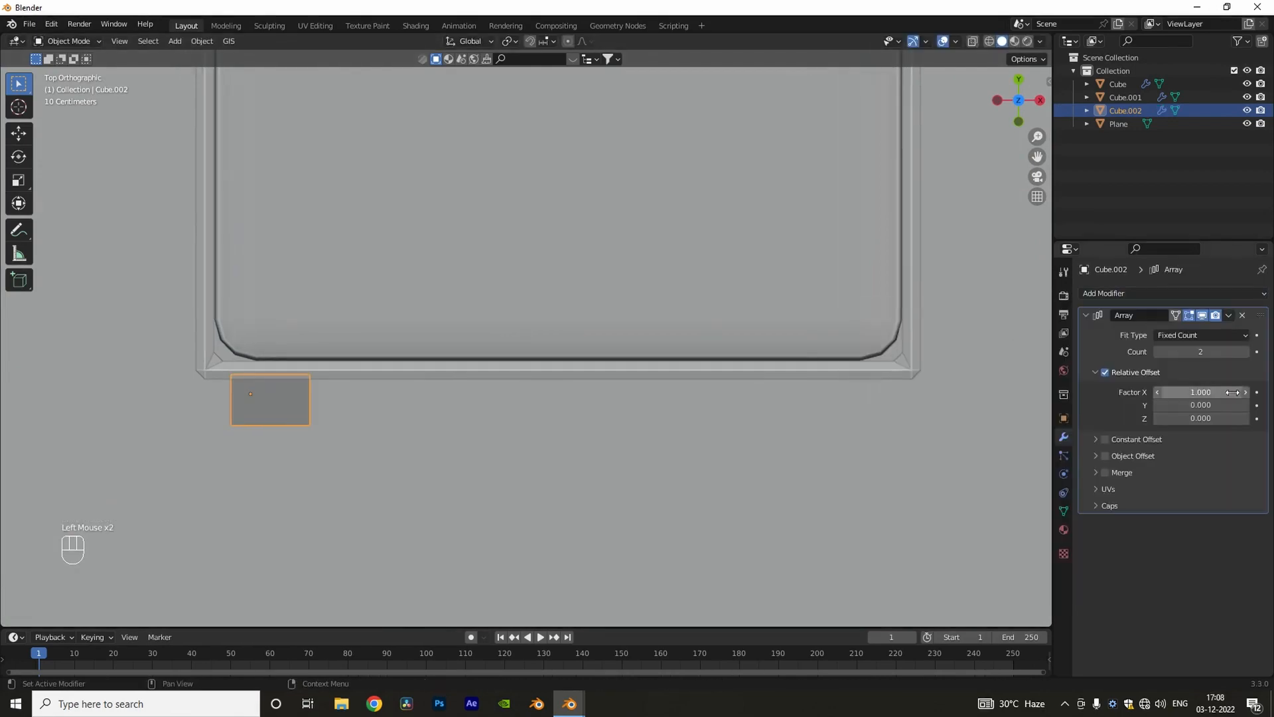
scroll(728, 460, down, 3)
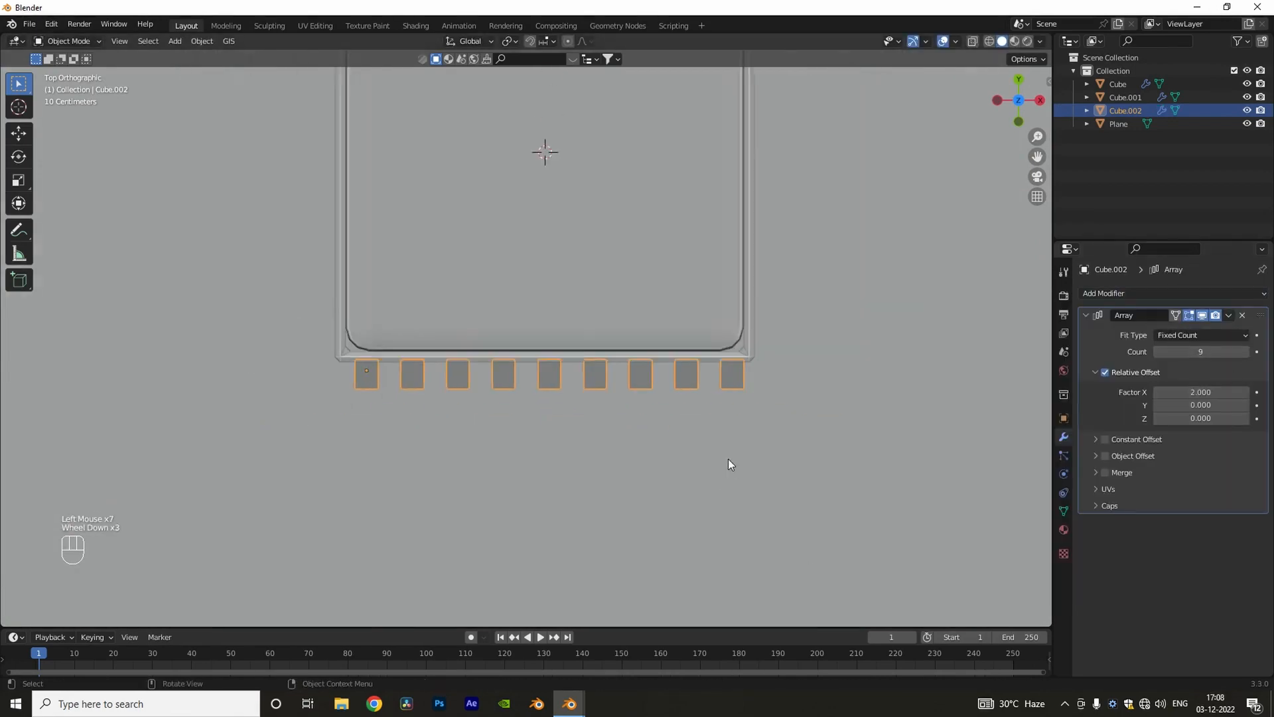
middle_drag(728, 460, 664, 367)
key(g)
click(665, 365)
key(KP_7)
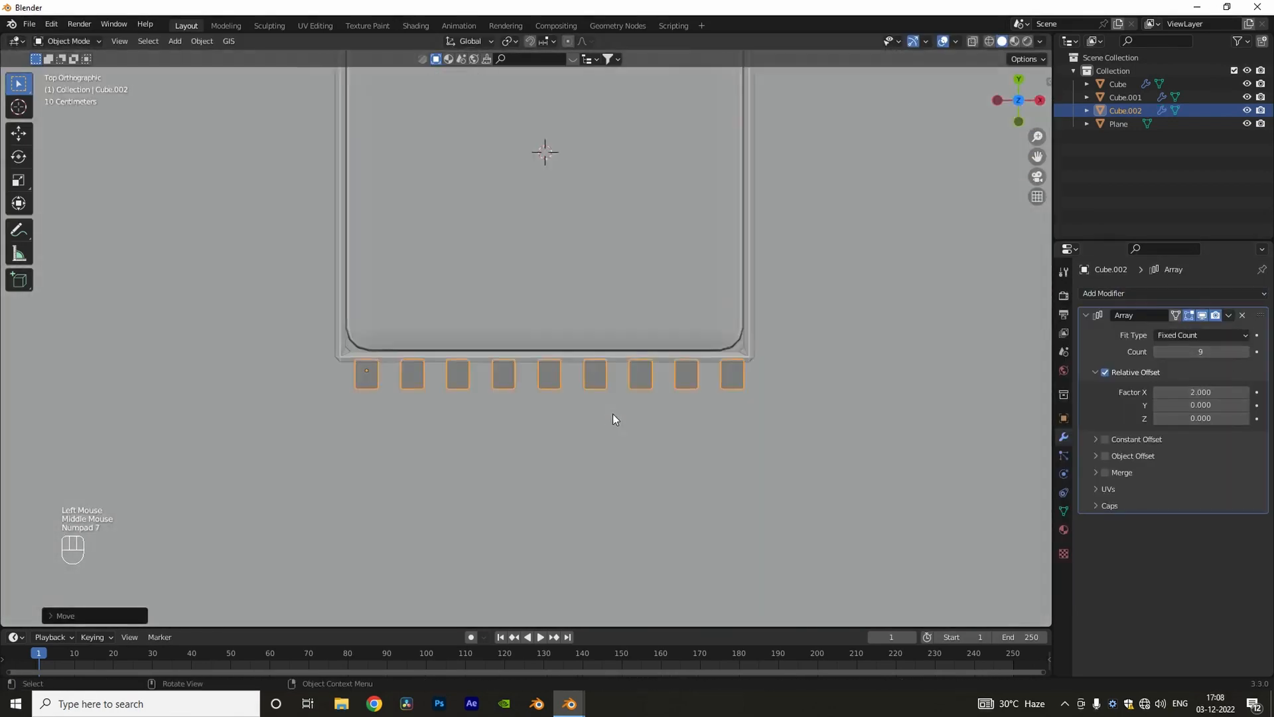
Step: Duplicate the front pin row, rotate the copy 90 degrees, and place it along the box's right side
scroll(612, 413, down, 2)
shift+middle_drag(612, 413, 508, 444)
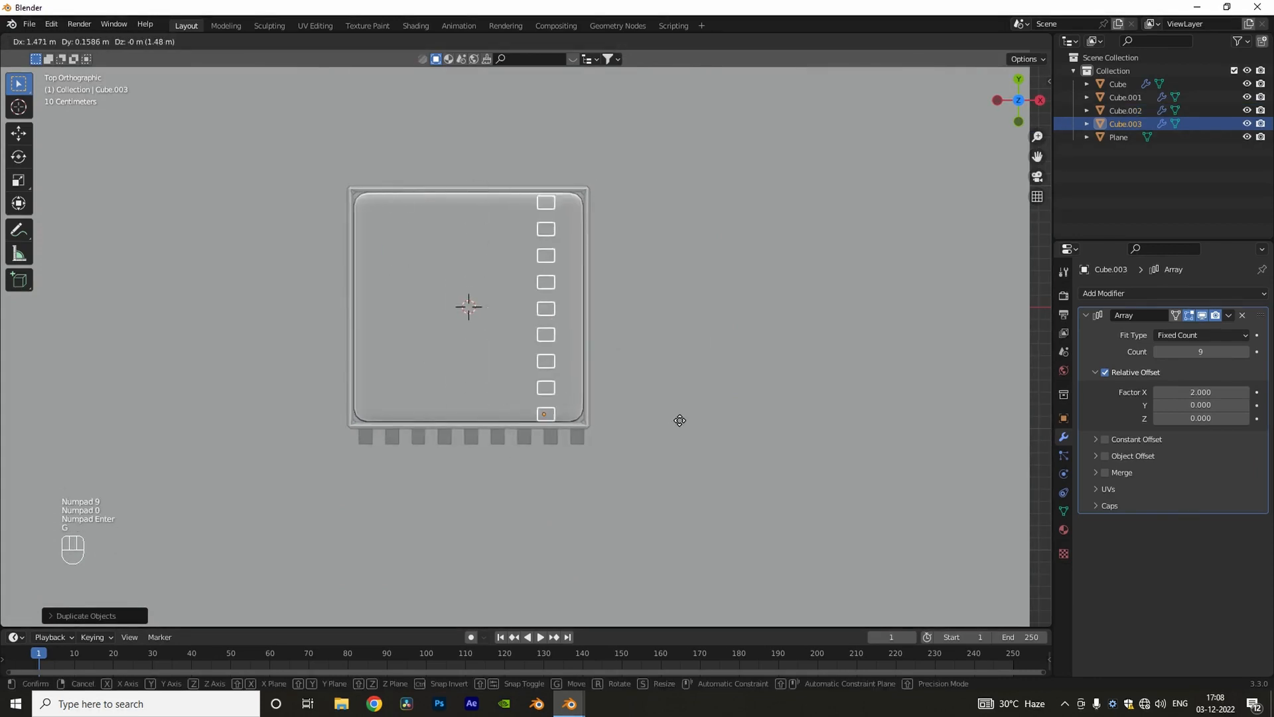
click(742, 418)
key(shift+d)
click(670, 431)
key(ctrl+z)
Step: Duplicate the right pin row and position the copy along the box's left side with its pins sloping outward
key(shift+d)
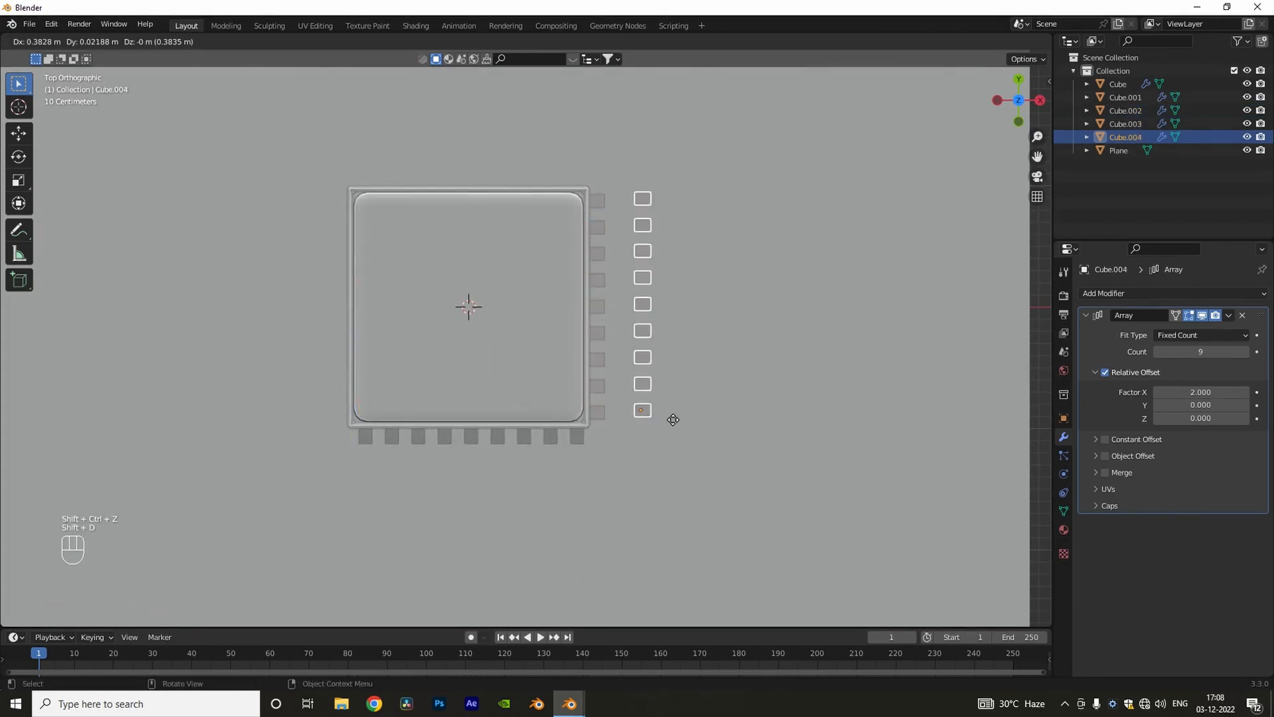
key(g)
click(376, 211)
middle_drag(419, 325, 454, 252)
key(g)
key(z)
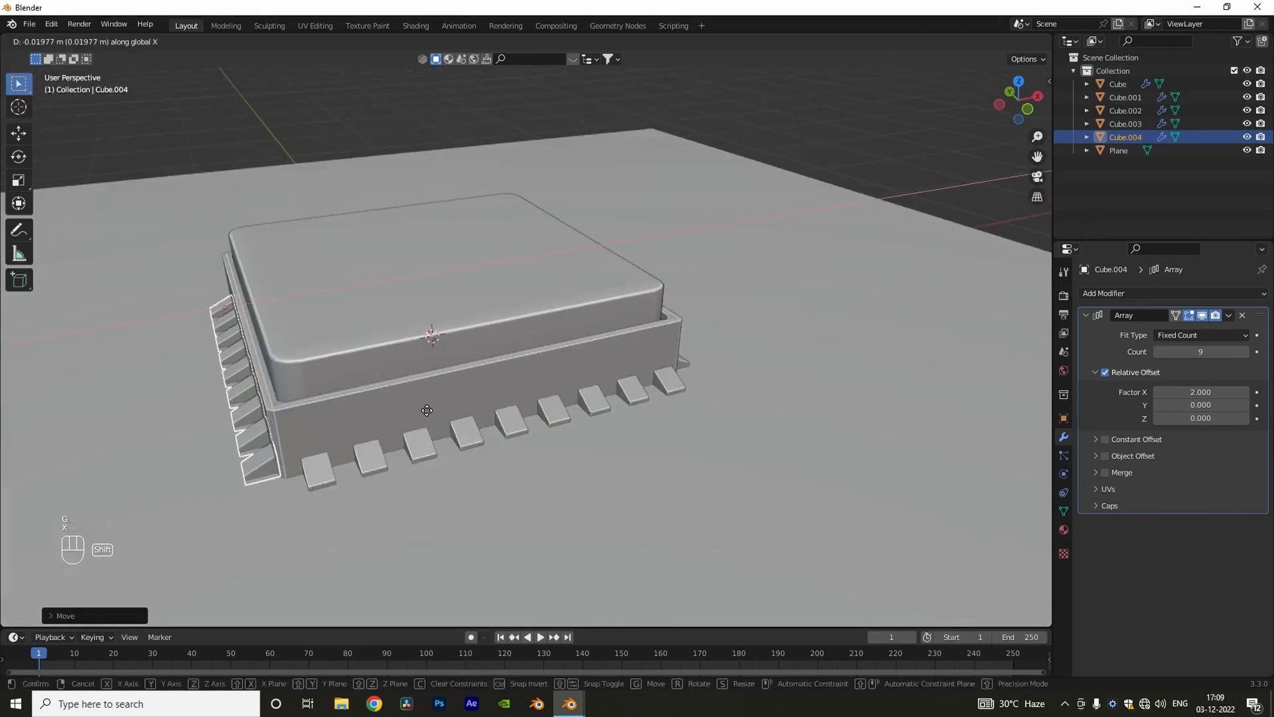
click(427, 410)
Step: Duplicate the front pin row, rotate the copy 180 degrees about Z, and place it along the box's back side
key(KP_7)
click(454, 483)
key(shift+d)
key(r)
key(z)
key(KP_1)
key(KP_8)
key(KP_0)
key(KP_Enter)
key(g)
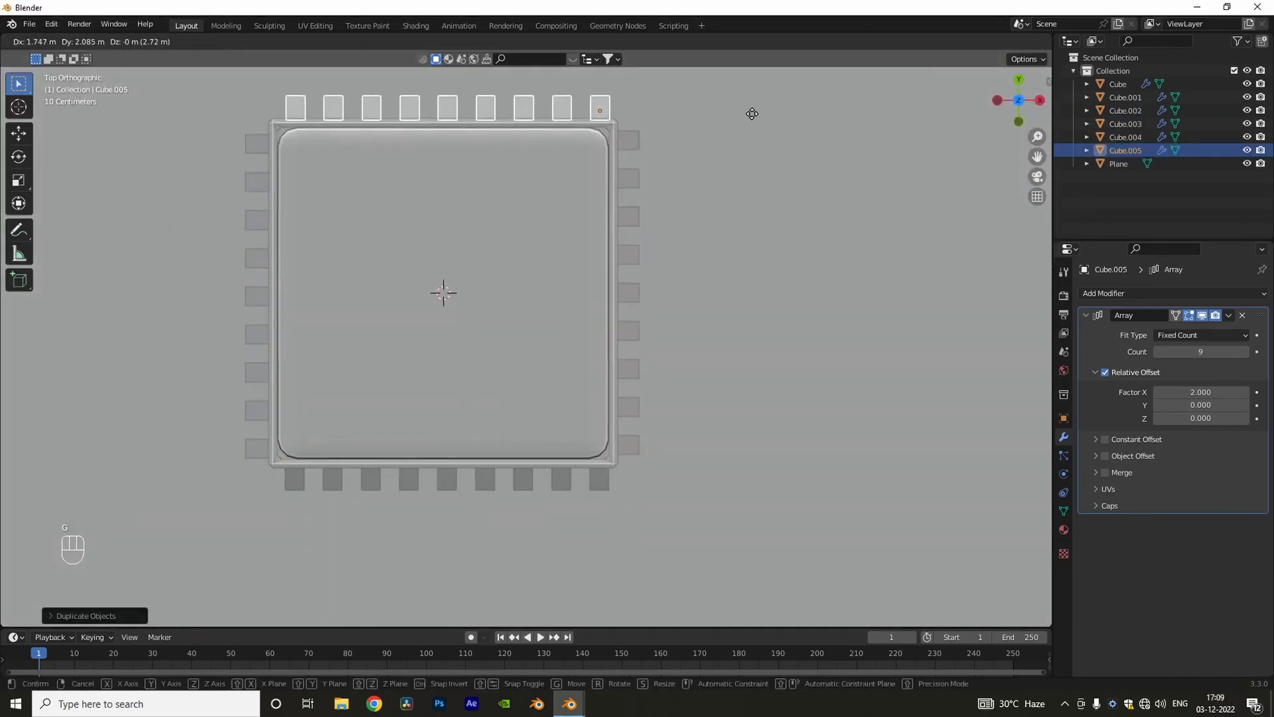
click(749, 114)
middle_drag(654, 255, 627, 217)
Step: Inset the top face of the lid to leave a narrow border around it
click(475, 283)
key(Tab)
shift+middle_drag(475, 282, 512, 342)
key(3)
click(512, 342)
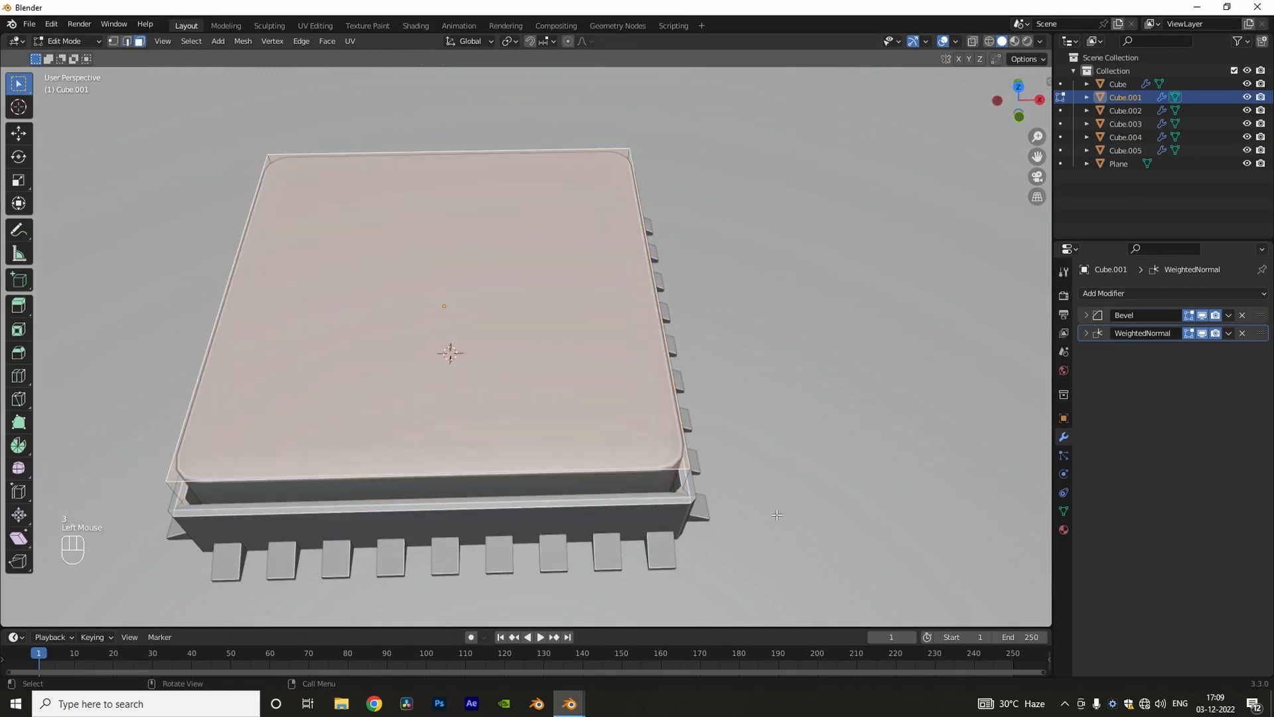
key(i)
click(761, 502)
Step: Extrude the inset face about 0.06 m downward to form a recess in the lid
key(e)
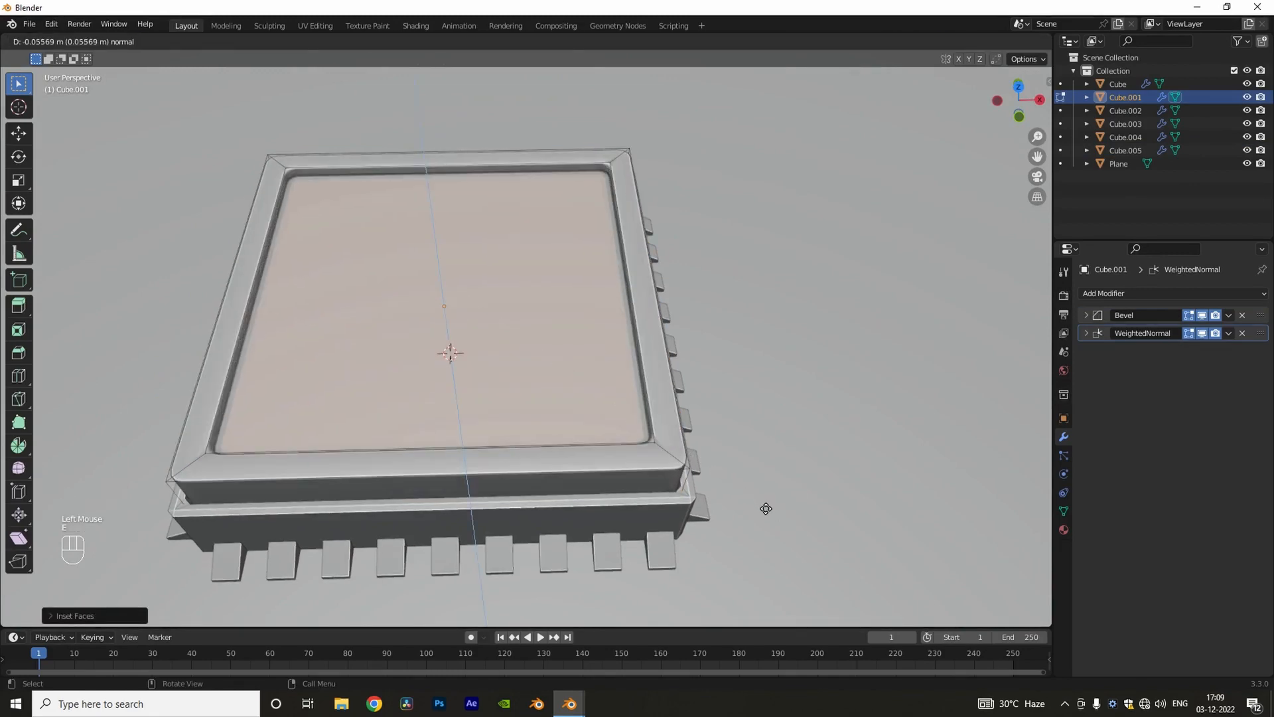
click(767, 510)
middle_drag(767, 510, 696, 451)
click(762, 273)
middle_drag(659, 298, 456, 256)
key(Tab)
Step: Add a text object and replace its content with the letter V
key(shift+a)
click(403, 355)
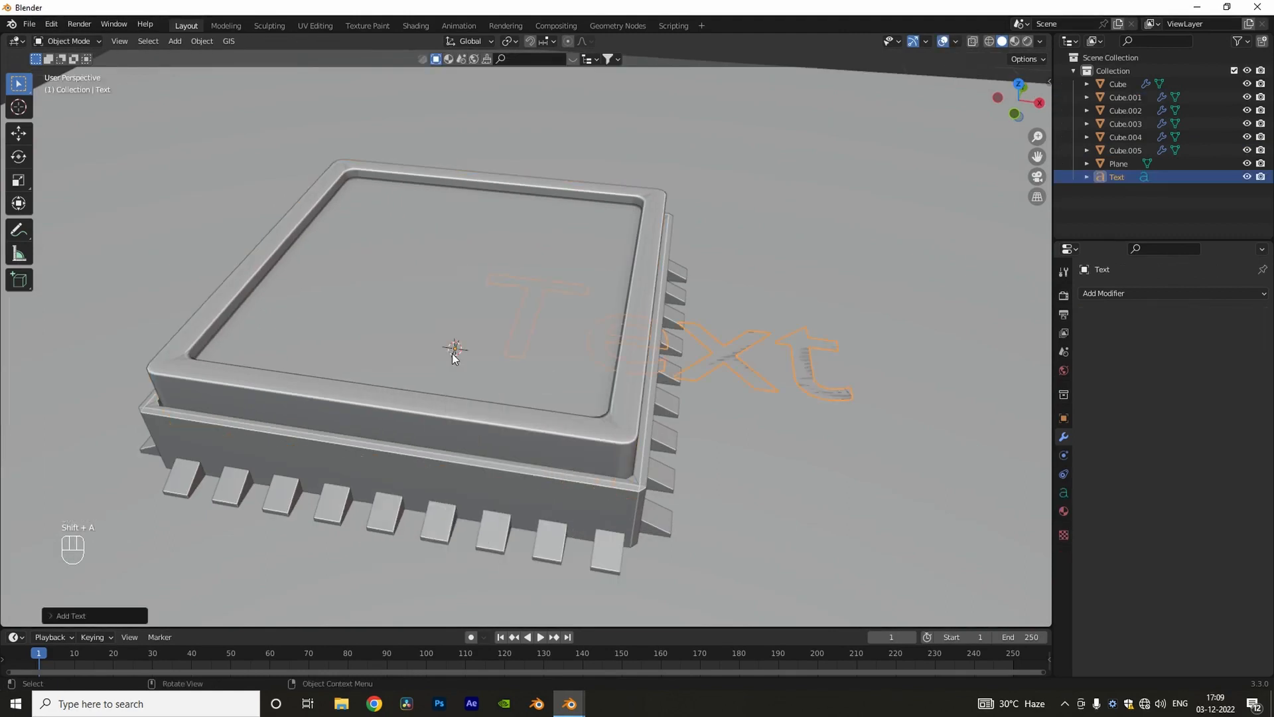
key(Tab)
key(Tab)
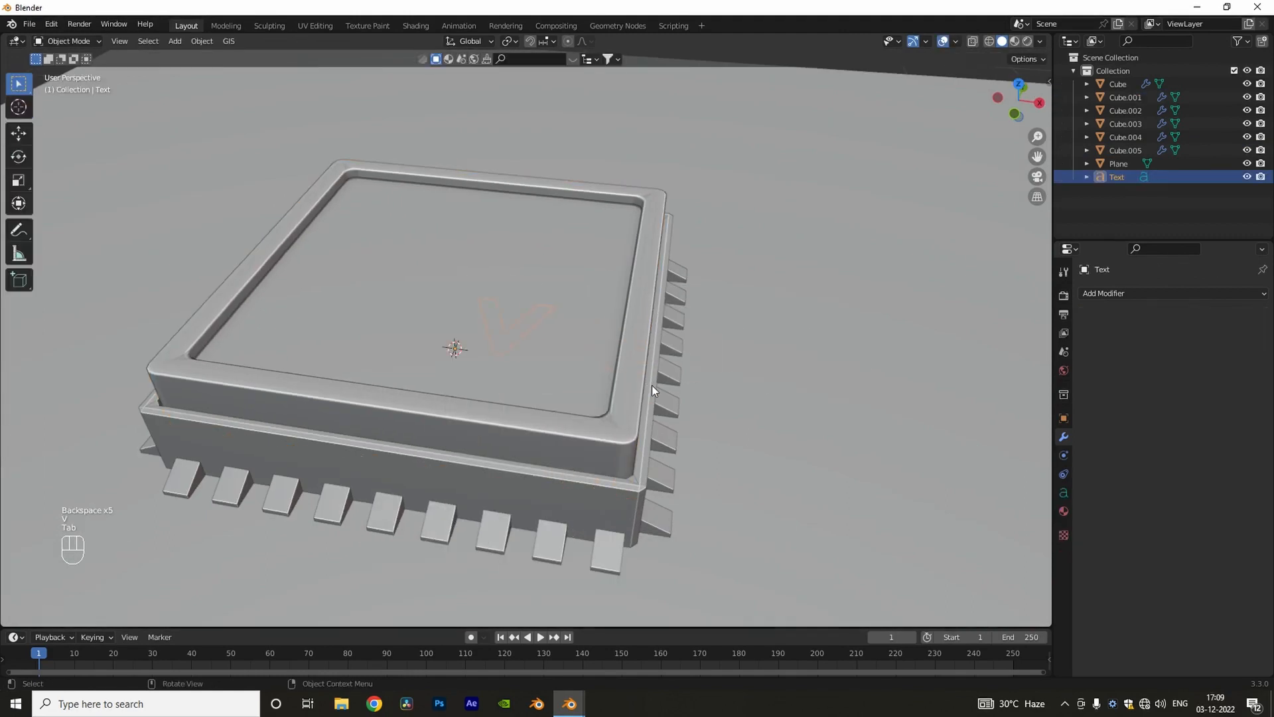
Step: Isolate the V text and load a double-line outline font file as its regular font
key(KP_Divide)
scroll(675, 397, down, 2)
middle_drag(675, 397, 717, 412)
click(1064, 492)
click(1100, 449)
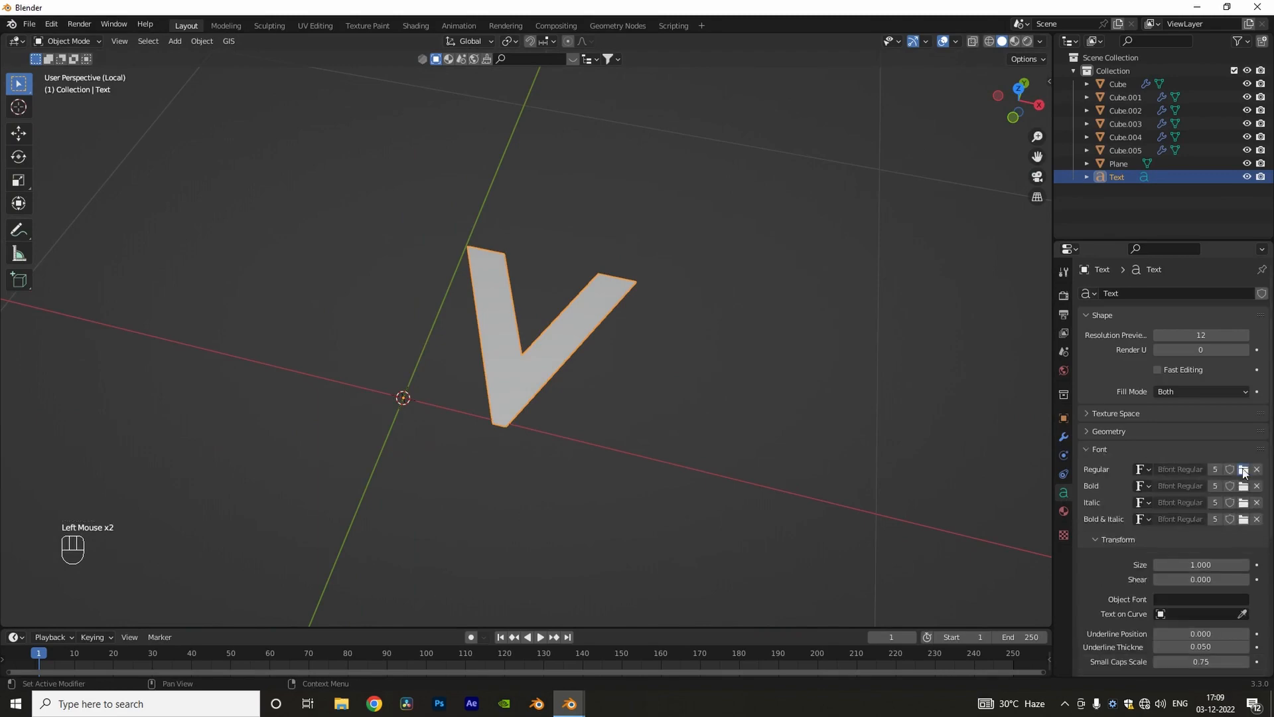
click(1243, 469)
click(347, 464)
double_click(804, 273)
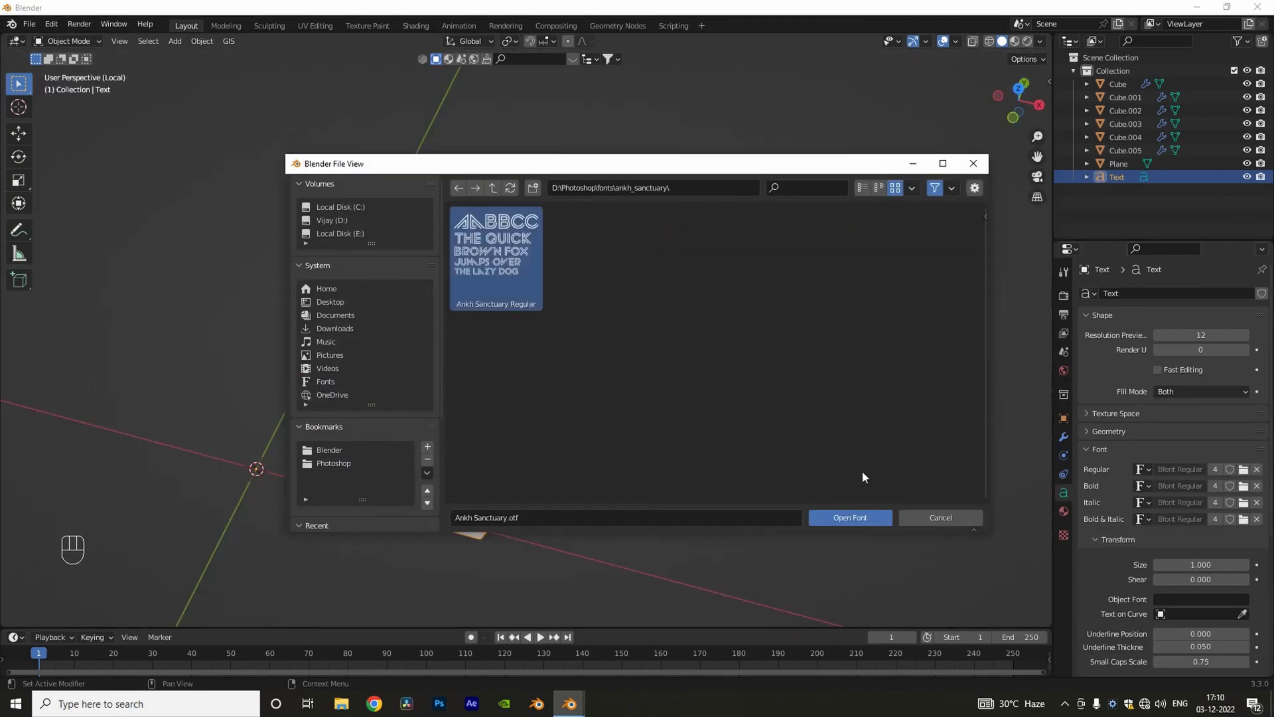
click(855, 517)
Step: Set the V text's geometry extrude to 0.03 m
mouse_move(643, 397)
middle_down()
mouse_move(689, 429)
mouse_move(634, 379)
middle_up()
scroll(621, 368, down, 3)
middle_drag(598, 352, 665, 283)
click(1119, 450)
click(1119, 432)
click(1246, 466)
click(1246, 466)
scroll(600, 340, up, 3)
scroll(673, 345, down, 3)
Step: Bring back the whole model and raise the V along Z to the level of the lid's recess
key(KP_Divide)
key(KP_1)
key(g)
key(z)
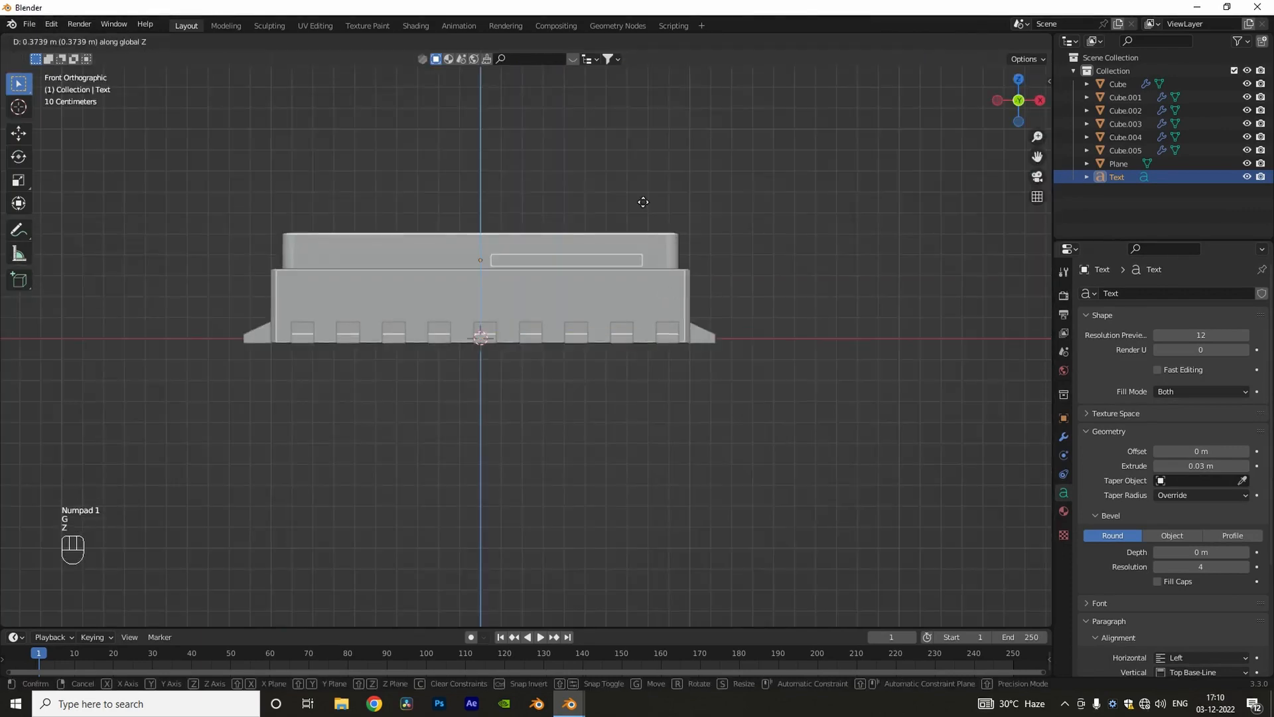
click(645, 203)
Step: Convert the V text object to a mesh
key(KP_7)
right_click(489, 340)
click(555, 362)
Step: Rotate the V slightly and move it to the centre of the lid's recess
key(g)
click(606, 462)
key(r)
click(574, 423)
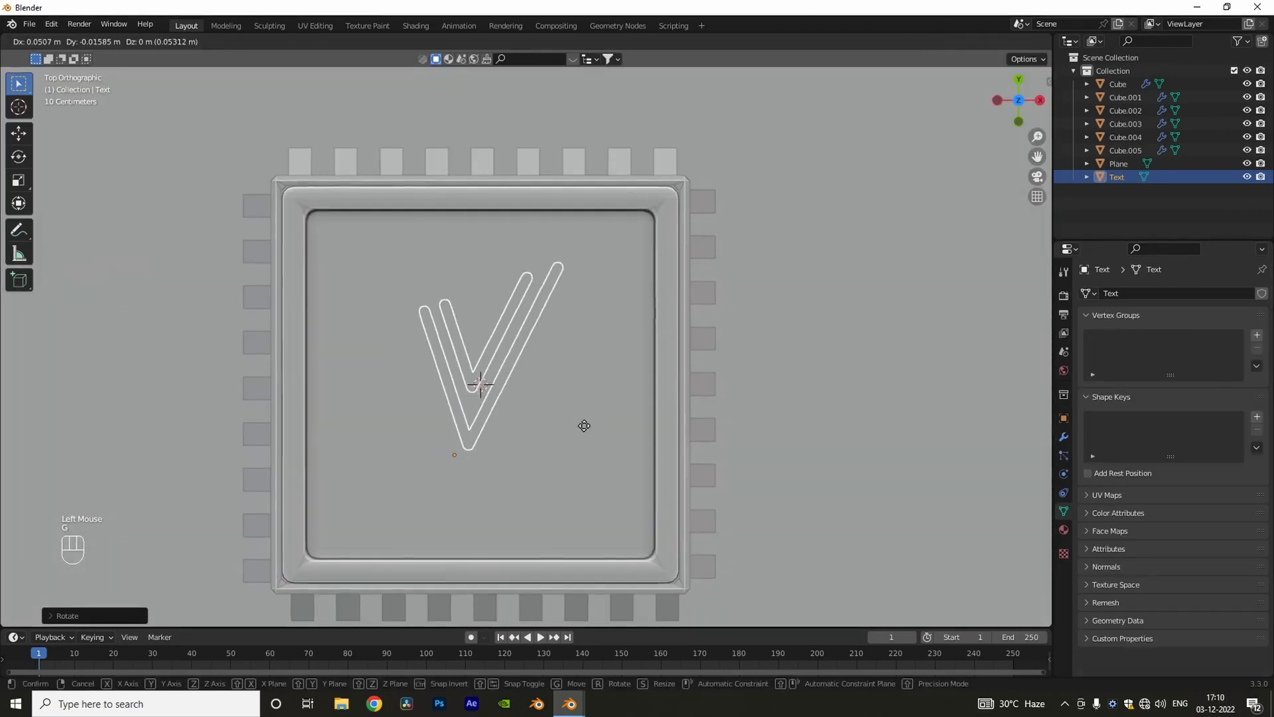
click(584, 425)
middle_drag(584, 425, 663, 300)
Step: Scale up the ground plane so it extends far around the chip
scroll(661, 308, down, 3)
scroll(586, 293, down, 3)
click(624, 404)
key(s)
click(721, 463)
scroll(717, 425, down, 3)
middle_drag(717, 424, 660, 367)
scroll(677, 358, up, 3)
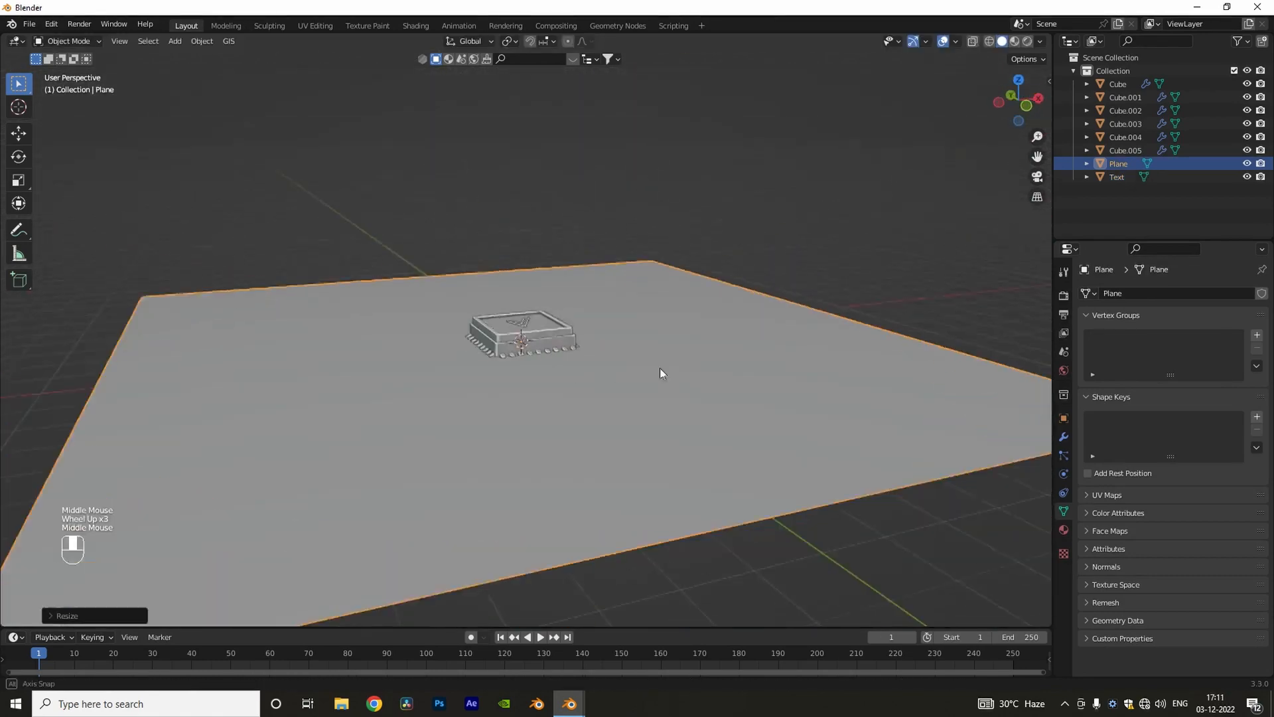
Step: Add a camera and align it to the current view of the chip
key(shift+a)
click(614, 518)
scroll(511, 361, up, 2)
key(ctrl+alt+KP_0)
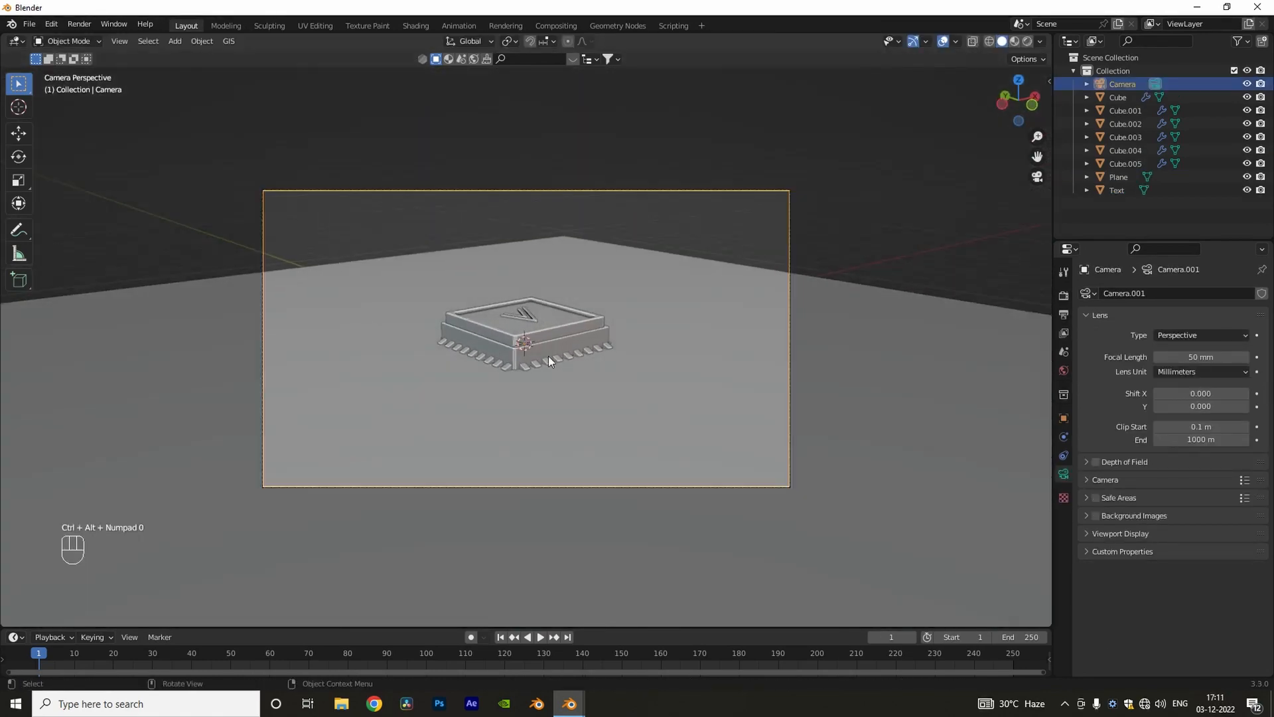
Step: Set the camera's focal length to 20 mm
scroll(548, 356, down, 1)
click(1182, 358)
text(20)
key(Return)
Step: Lock the camera to the view so that navigating repositions it
key(n)
click(1044, 140)
click(970, 243)
scroll(519, 411, up, 3)
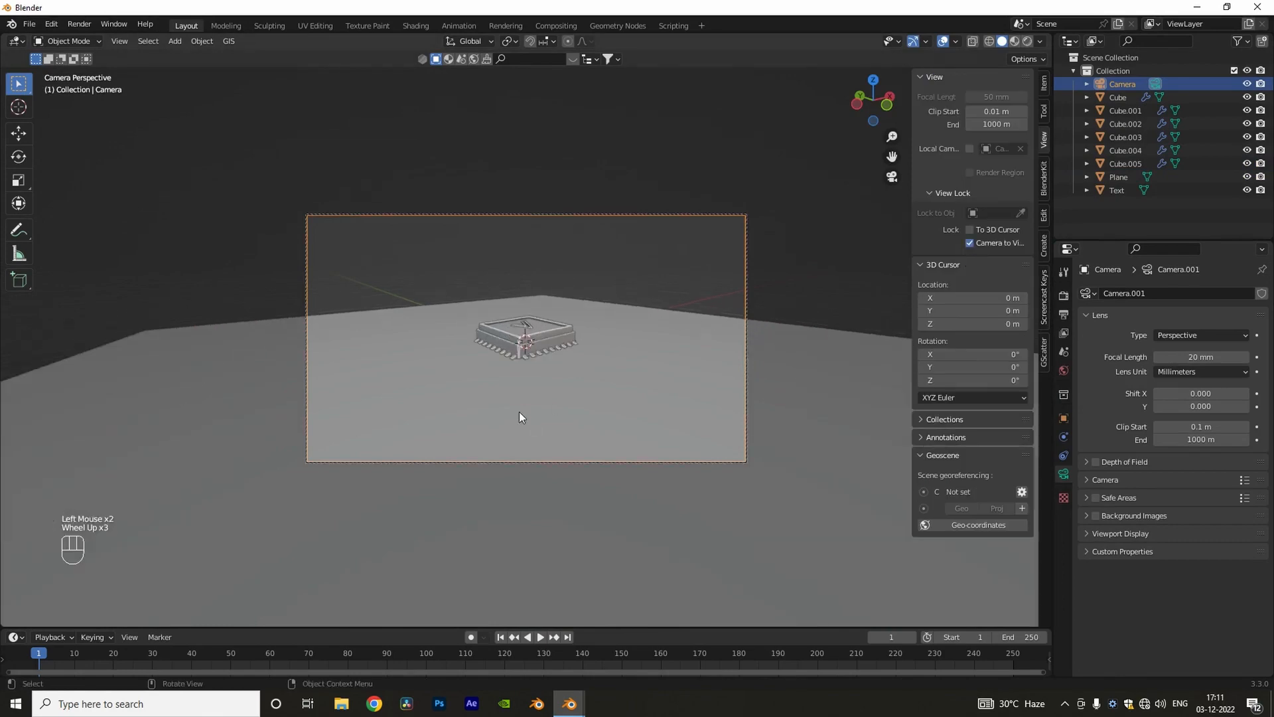
Step: Adjust the camera's position and angle through the locked camera view to frame the chip
middle_drag(519, 412, 531, 422)
shift+middle_drag(531, 422, 548, 379)
middle_drag(549, 380, 563, 375)
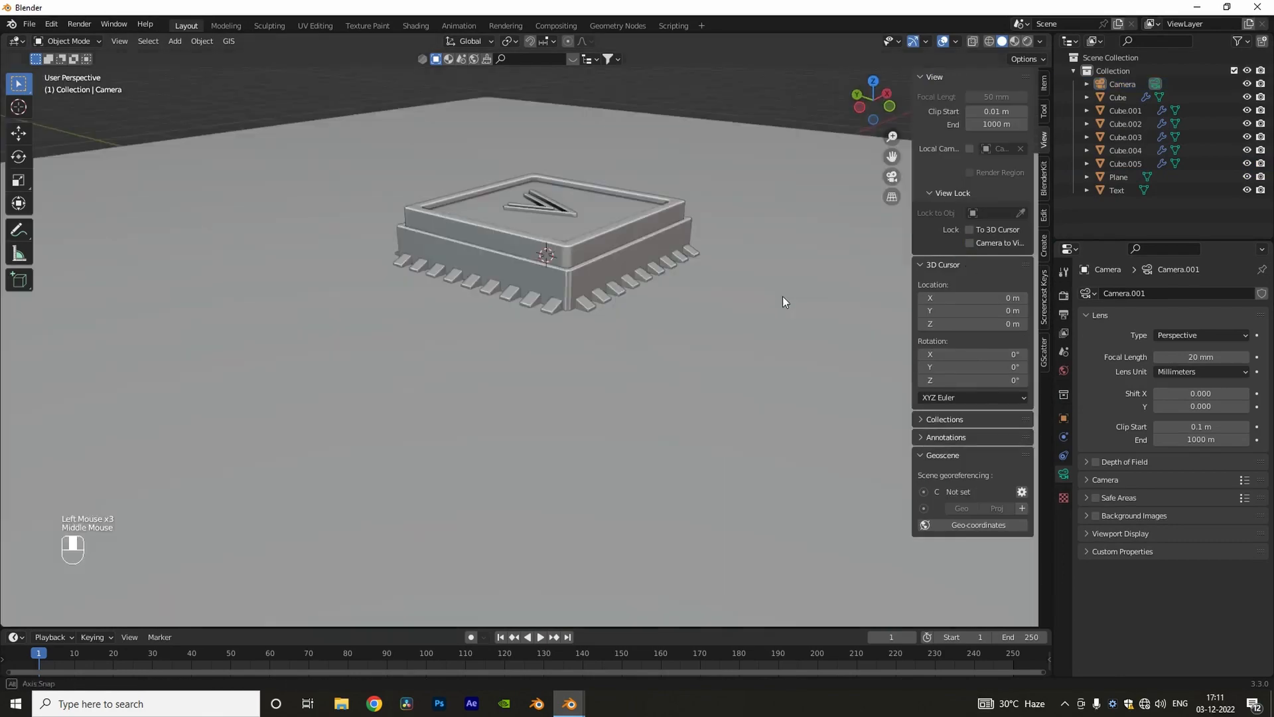
key(n)
Step: Leave the camera view and split the 3D viewport into two side-by-side areas
middle_drag(783, 296, 691, 329)
scroll(690, 329, down, 2)
middle_drag(690, 330, 644, 348)
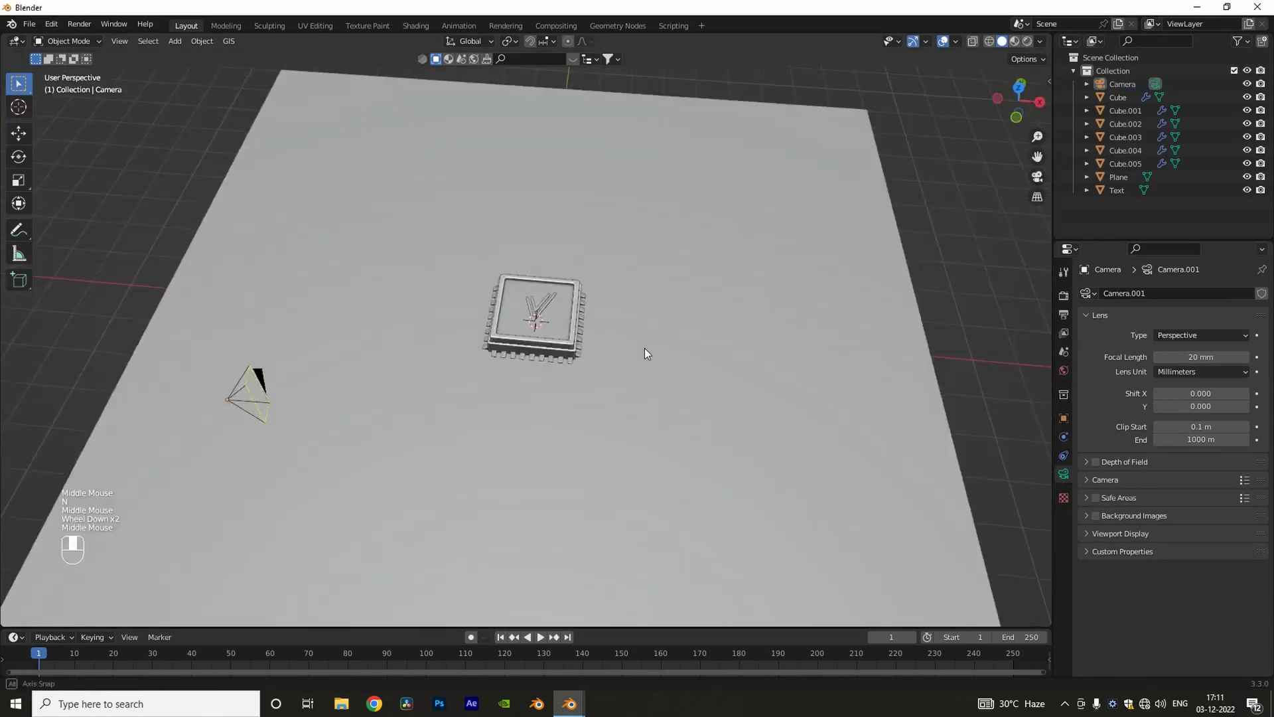
scroll(644, 348, down, 2)
drag(1055, 42, 525, 111)
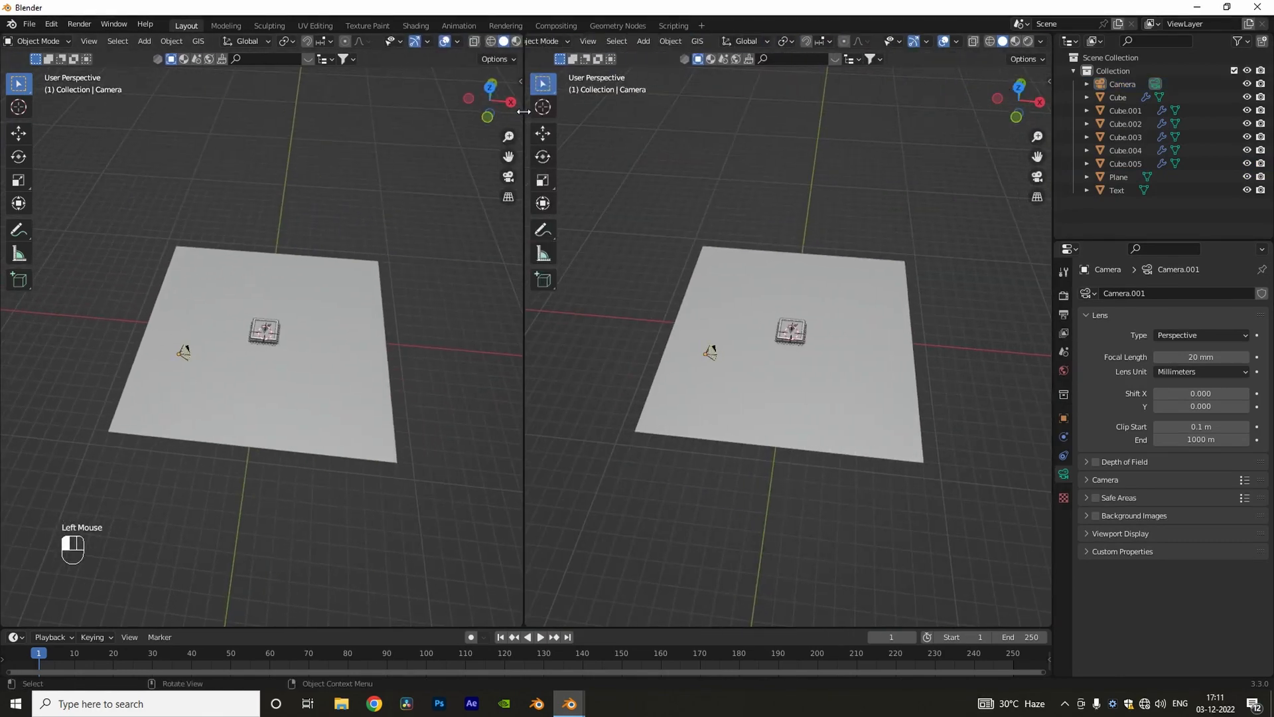
scroll(279, 312, up, 4)
middle_drag(272, 309, 336, 303)
scroll(336, 302, down, 2)
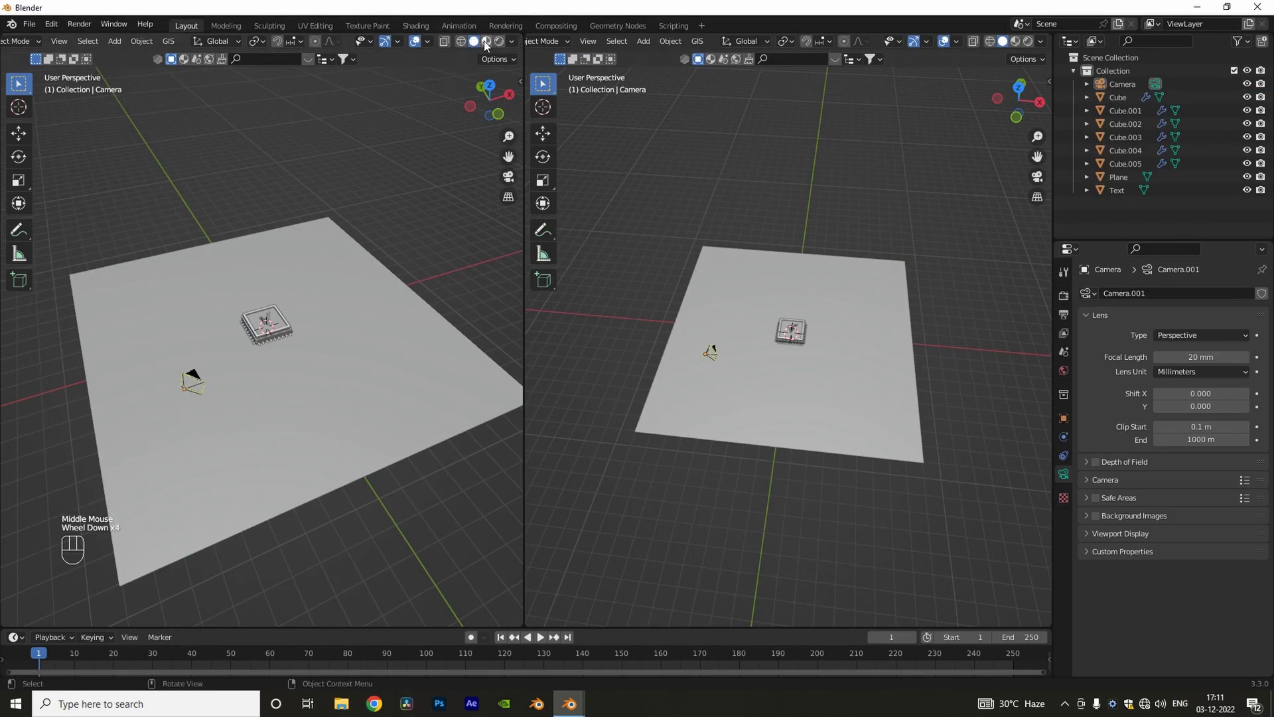
Step: Set one viewport to Material Preview shading and turn the other area into a Shader Editor
click(486, 42)
scroll(540, 43, up, 3)
click(541, 42)
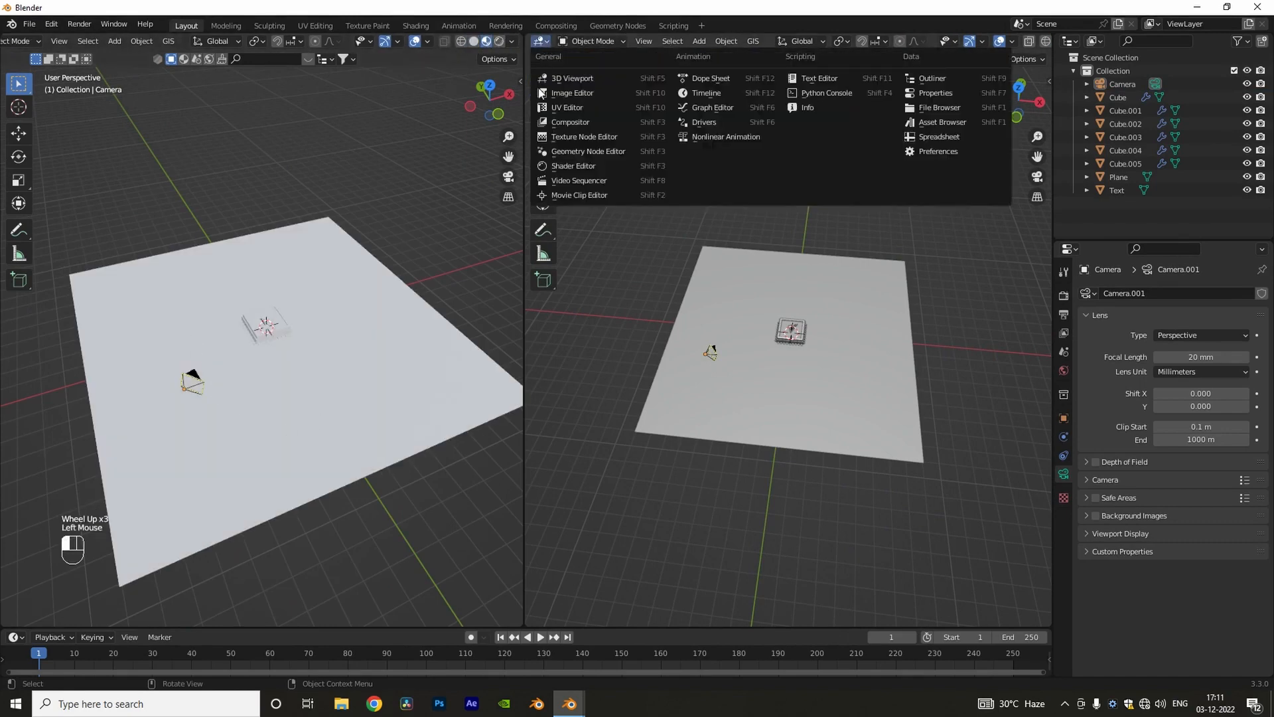
click(574, 151)
key(n)
Step: Create a new material named PCB on the ground plane
click(412, 332)
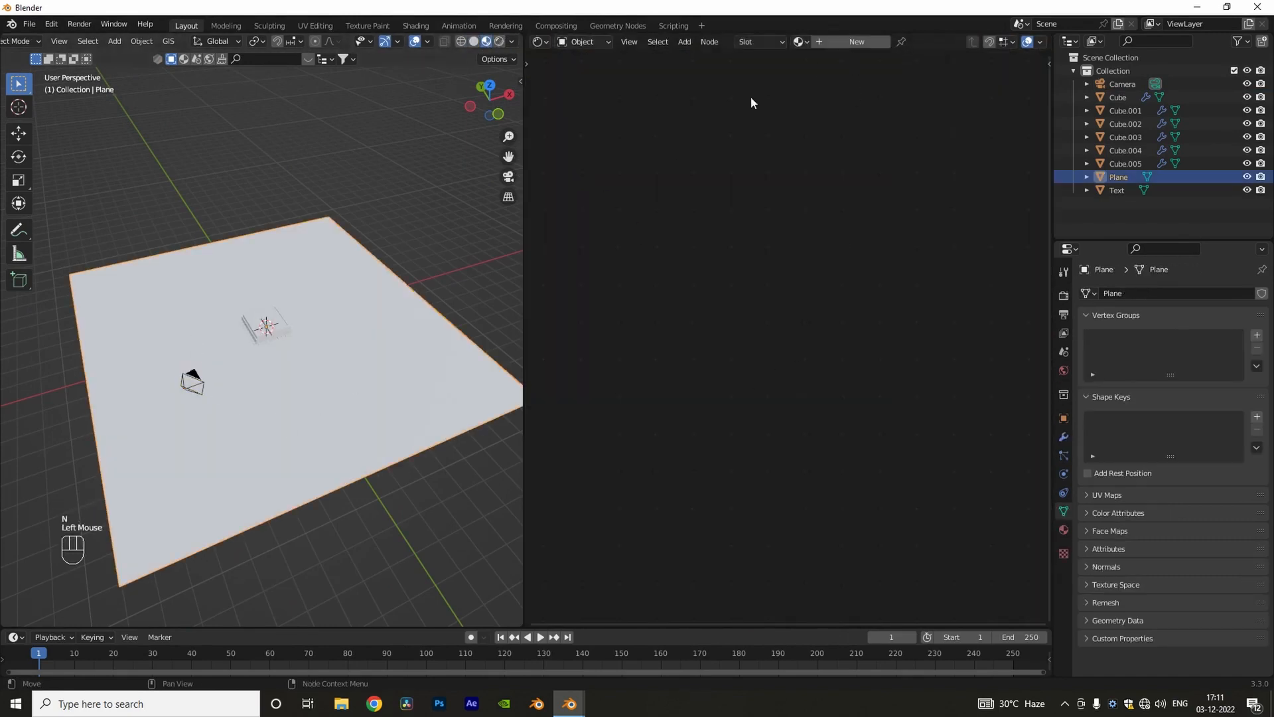
click(840, 42)
double_click(914, 41)
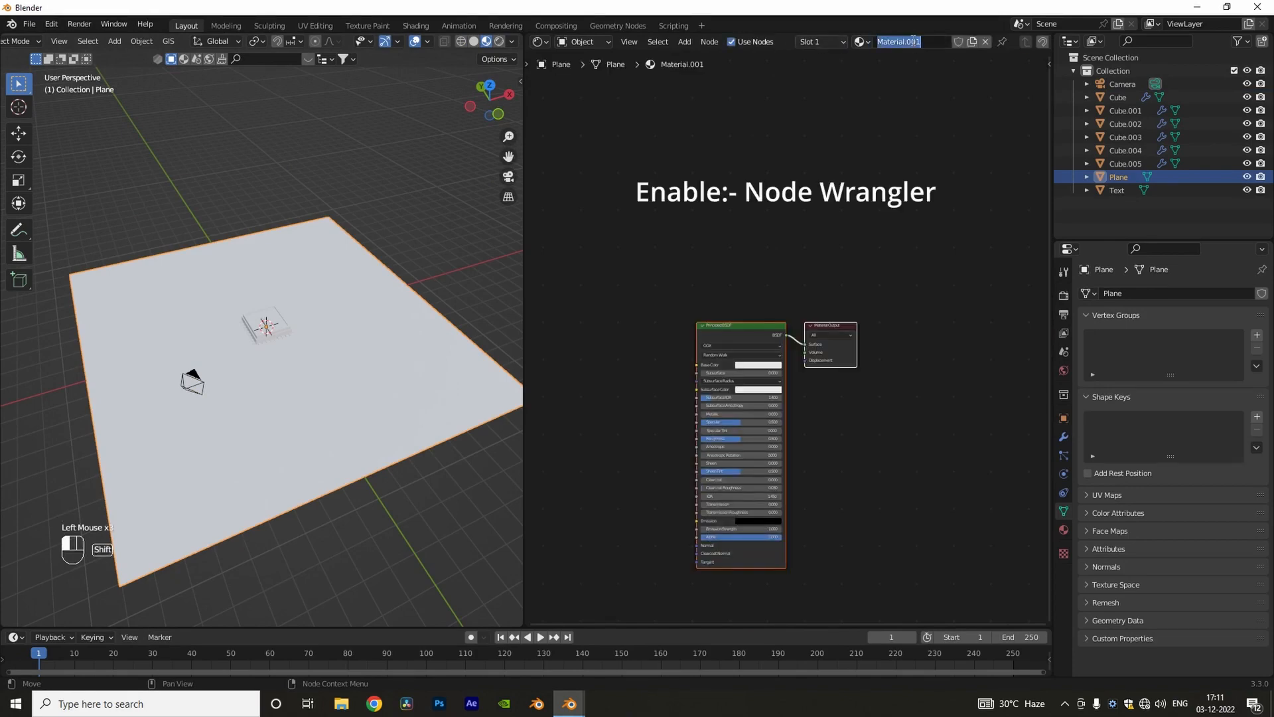
Step: Add an Image Texture with Mapping and Texture Coordinate nodes to the PCB material's Principled BSDF
scroll(889, 412, up, 4)
middle_drag(889, 412, 1048, 344)
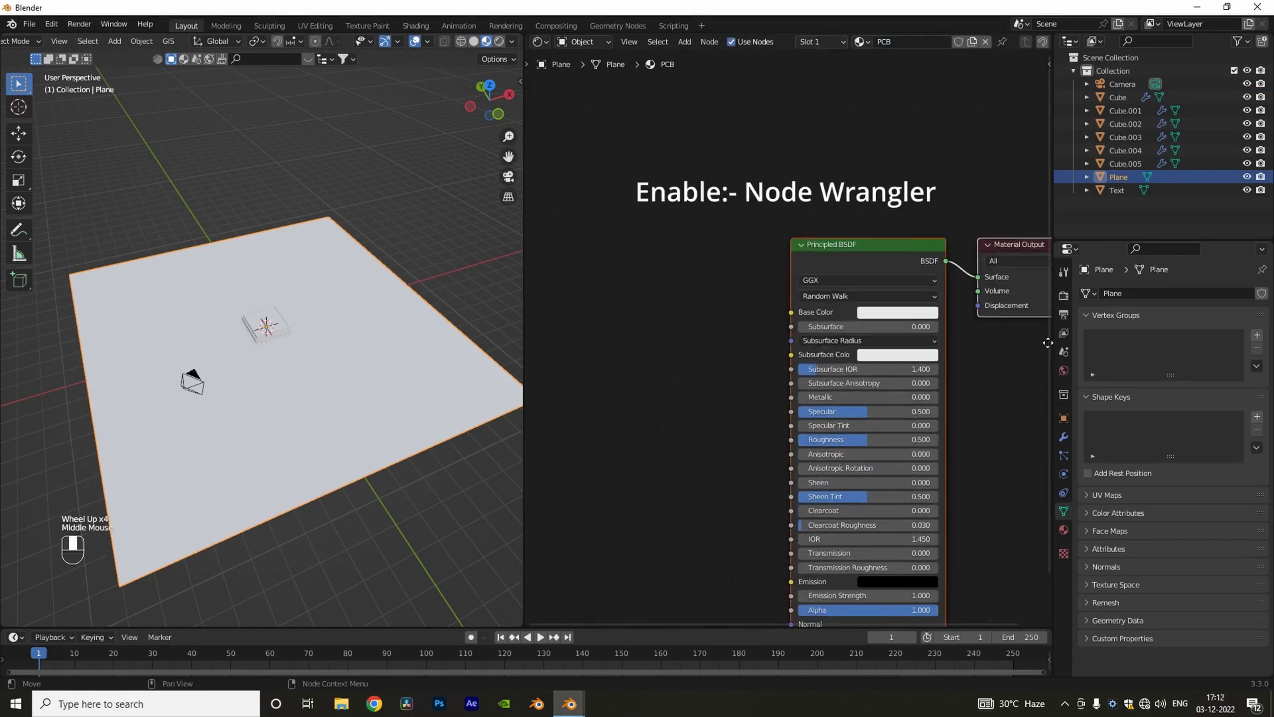
key(ctrl+t)
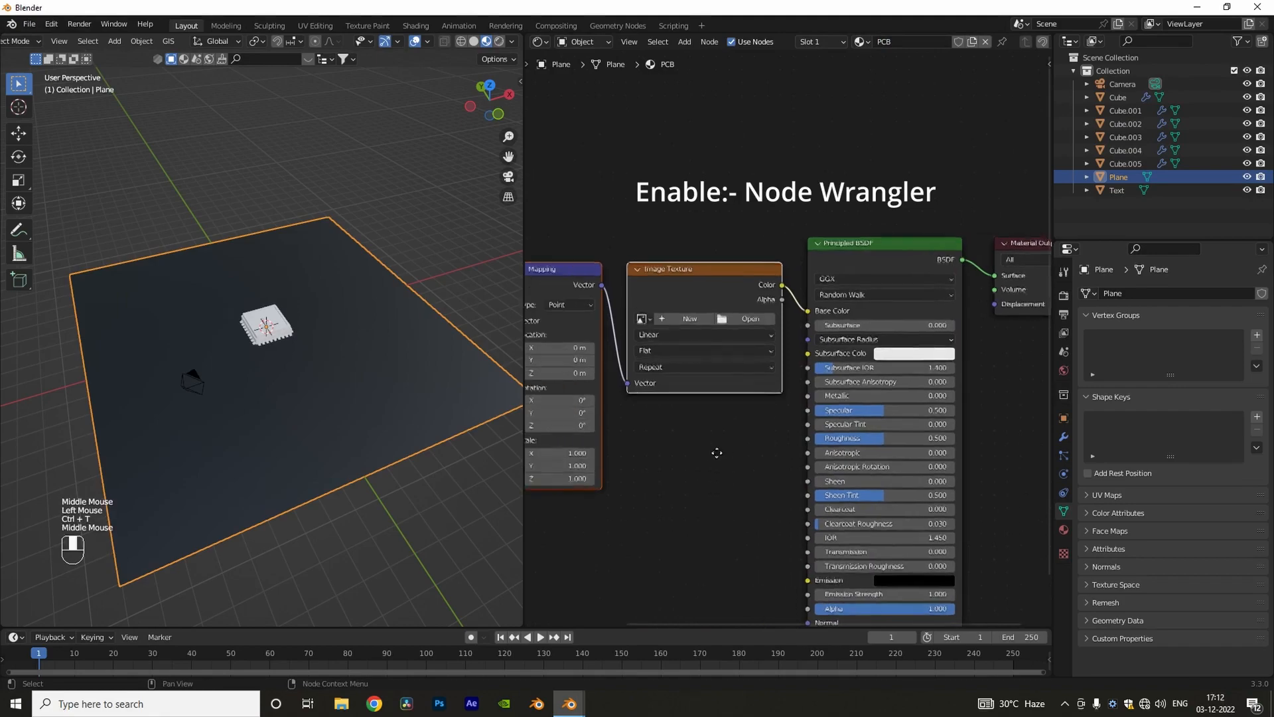
click(756, 320)
click(384, 452)
double_click(734, 364)
double_click(796, 282)
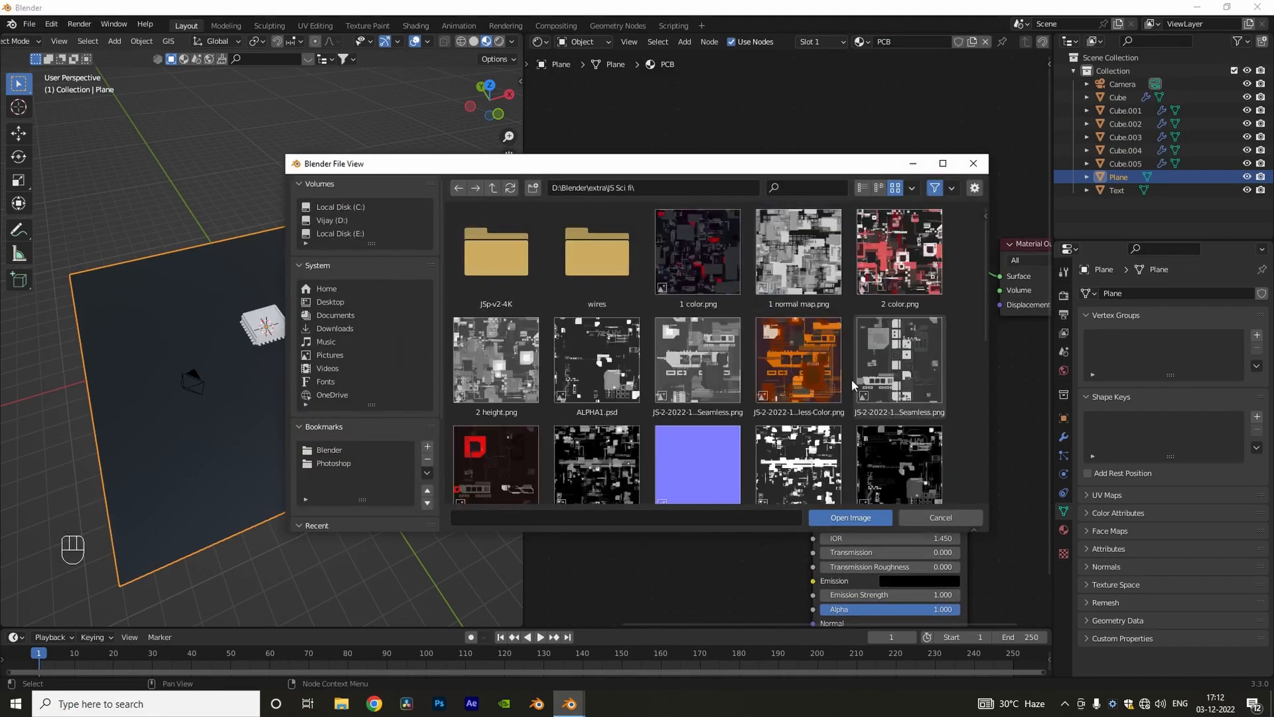
scroll(853, 377, down, 12)
double_click(893, 381)
Step: Try a Mapping scale of 2 on all three axes for the ground plane's wire texture
middle_drag(345, 391, 372, 371)
scroll(312, 425, up, 3)
scroll(670, 510, down, 1)
middle_drag(670, 510, 745, 456)
drag(654, 410, 690, 429)
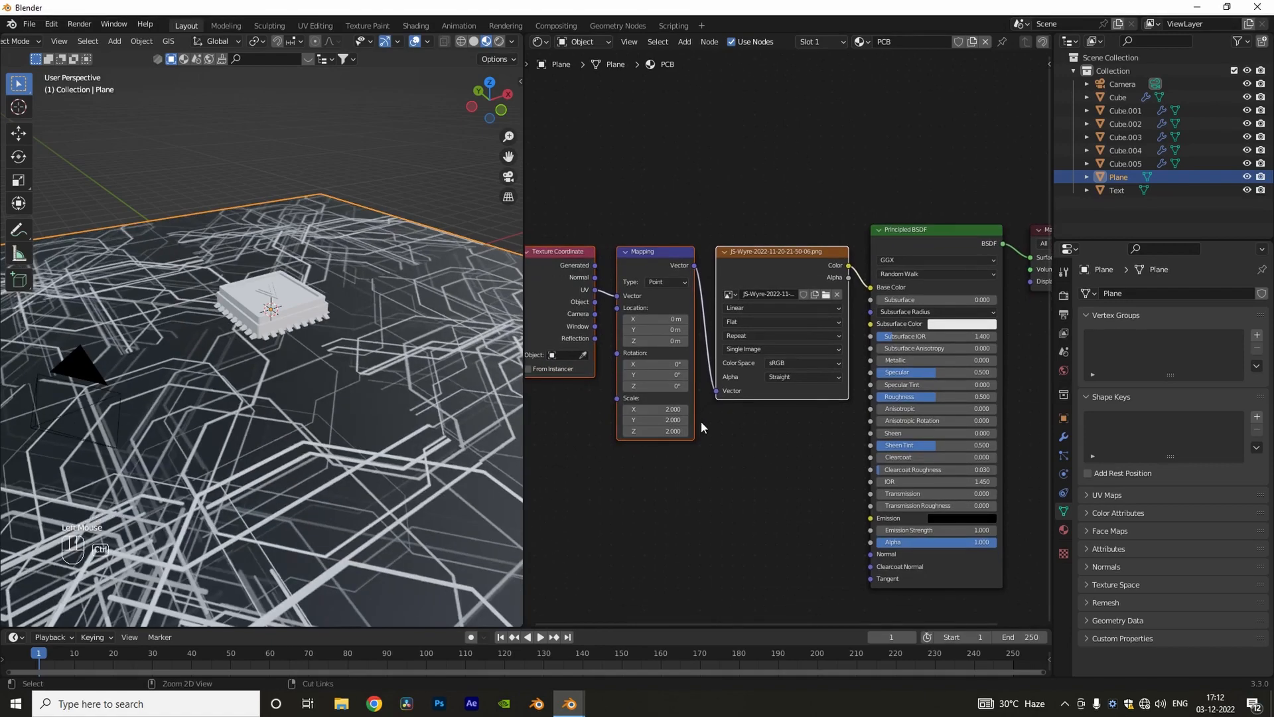
key(ctrl+z)
Step: Widen the Shader Editor and connect the wire image's color to the Principled BSDF's Metallic and Roughness inputs
middle_drag(757, 440, 754, 441)
scroll(730, 378, down, 3)
drag(578, 225, 774, 476)
drag(763, 381, 669, 406)
drag(524, 496, 481, 488)
scroll(691, 305, up, 2)
click(704, 313)
drag(827, 367, 830, 400)
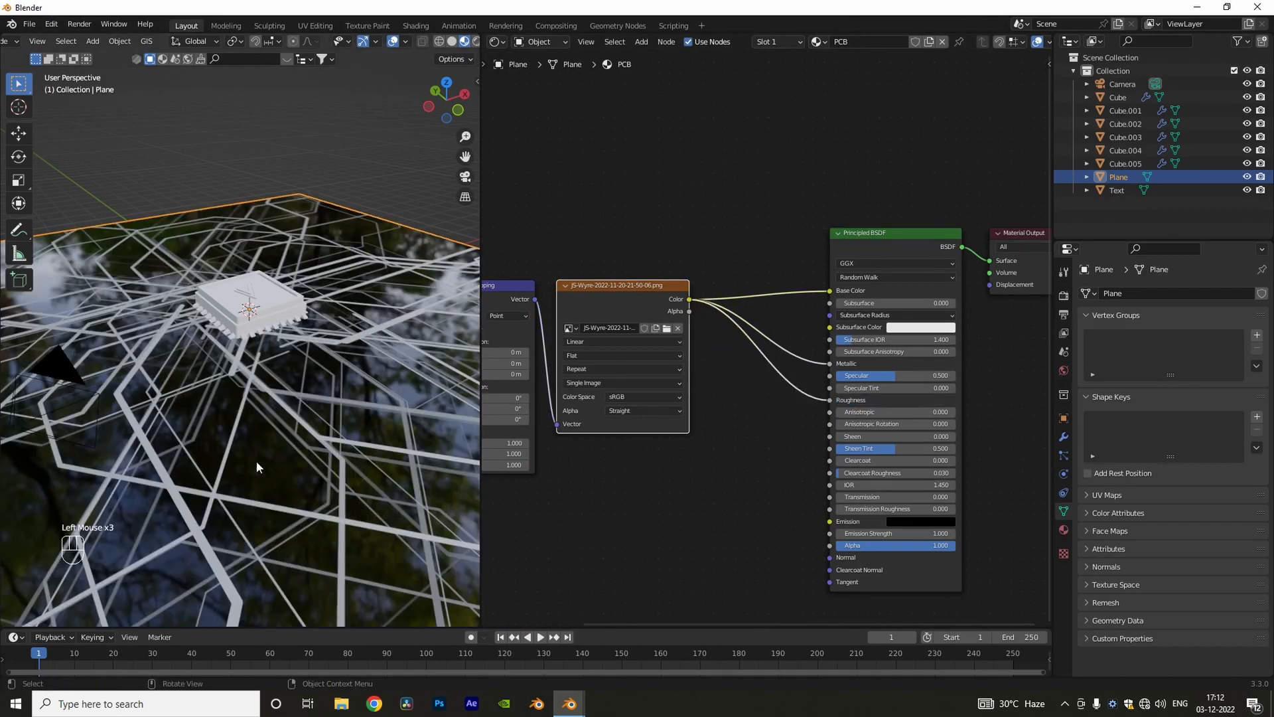
Step: Insert a ColorRamp between the wire image and Roughness in the PCB material and flip the ramp
middle_drag(273, 464, 278, 465)
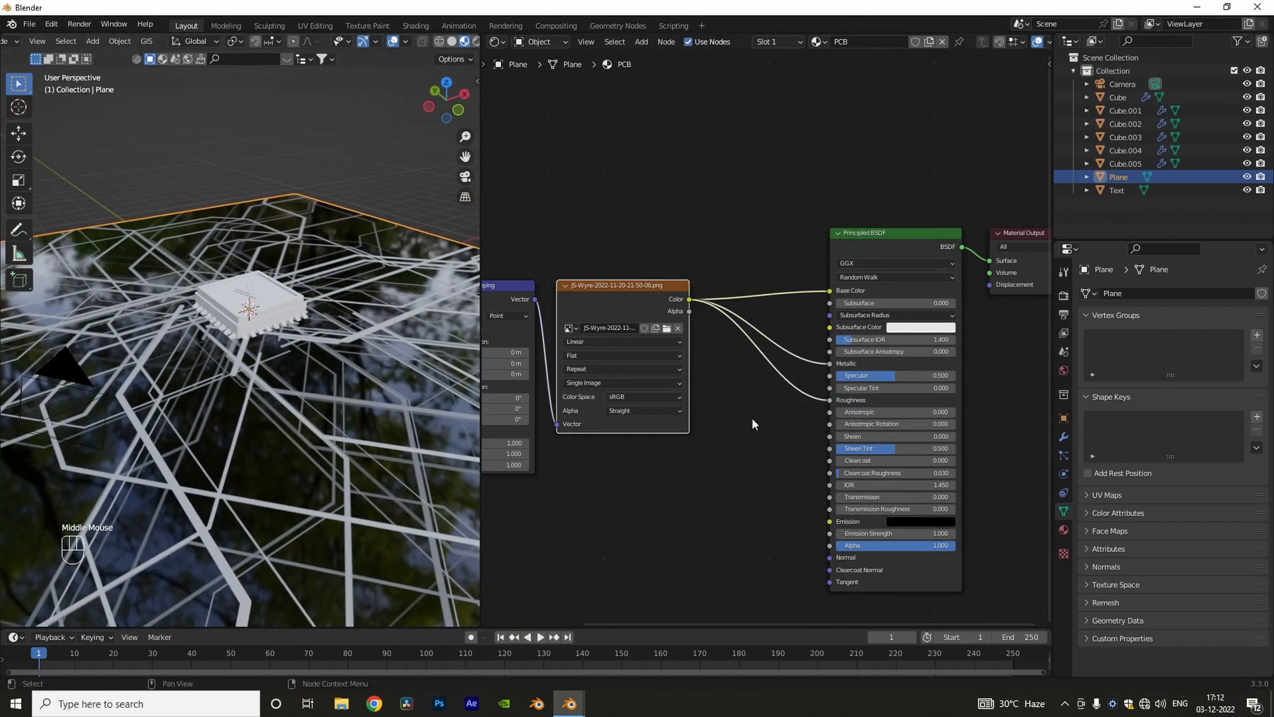
middle_drag(753, 424, 760, 440)
click(737, 438)
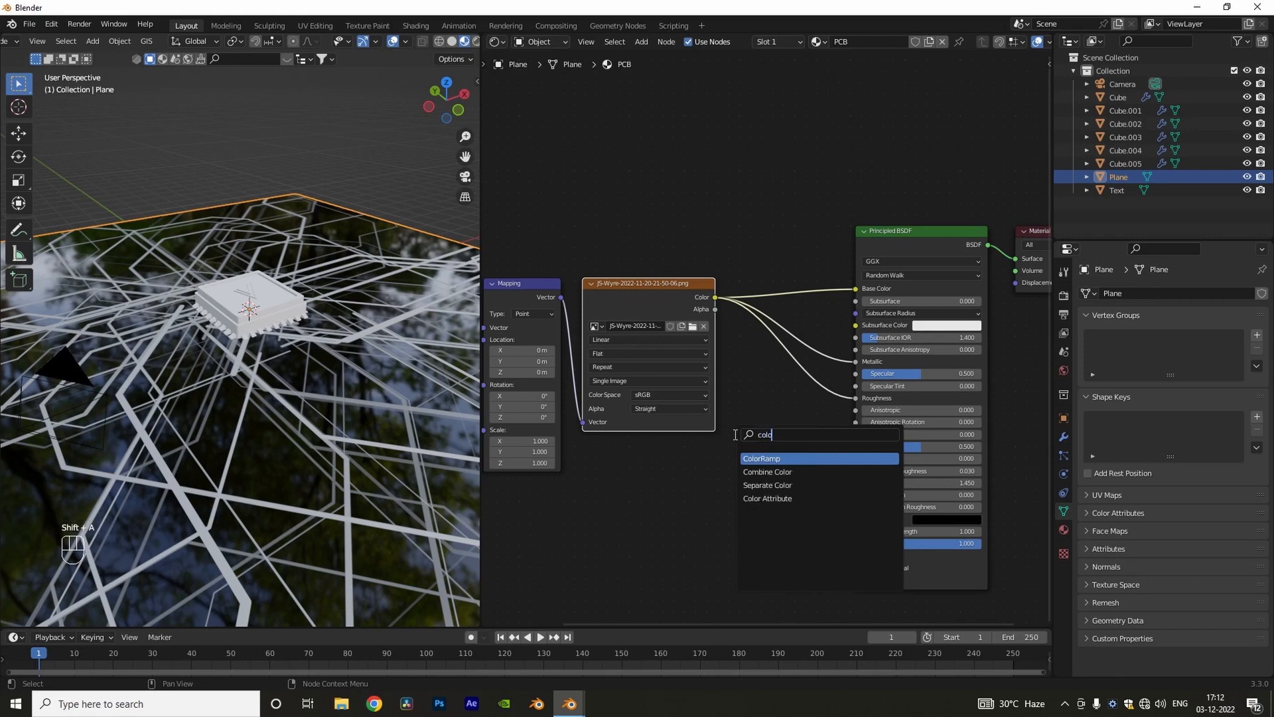
text(colo)
key(Return)
click(757, 350)
click(801, 397)
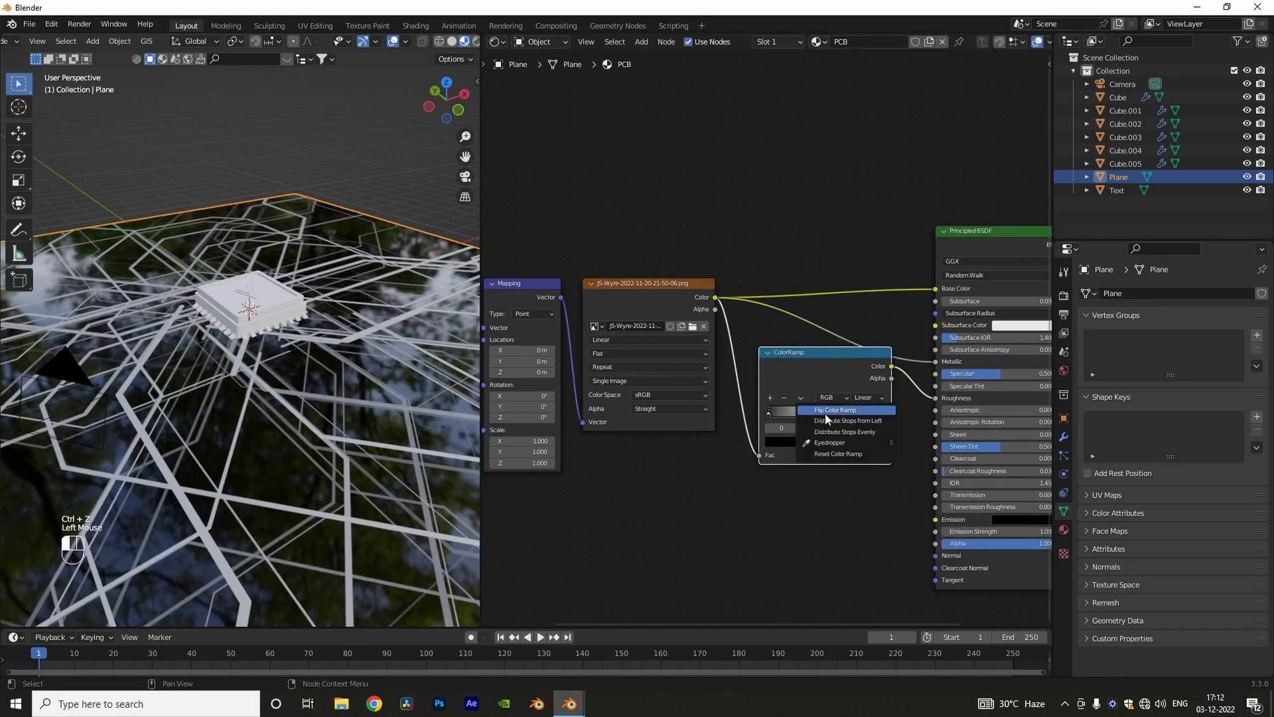
click(829, 411)
Step: Add a Bump node to the PCB material, with the wire image's color as Height and its output feeding Normal
key(shift+a)
click(747, 507)
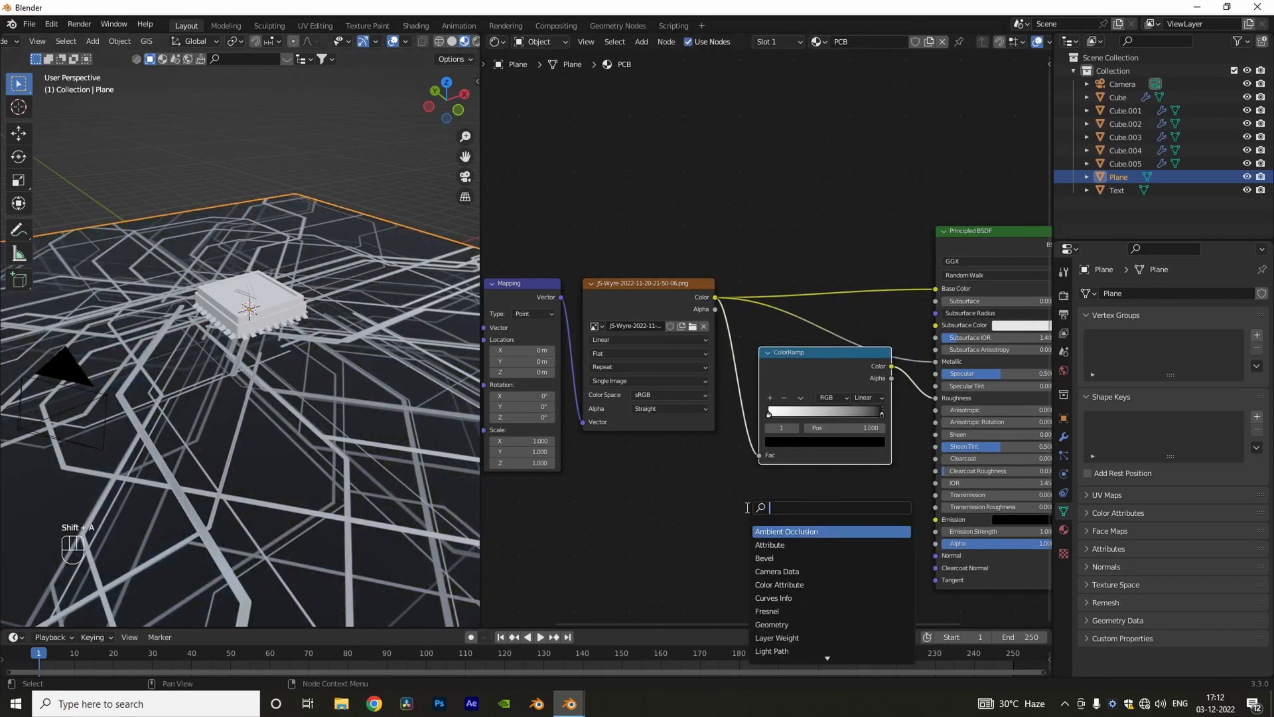
text(bump)
key(Return)
click(787, 477)
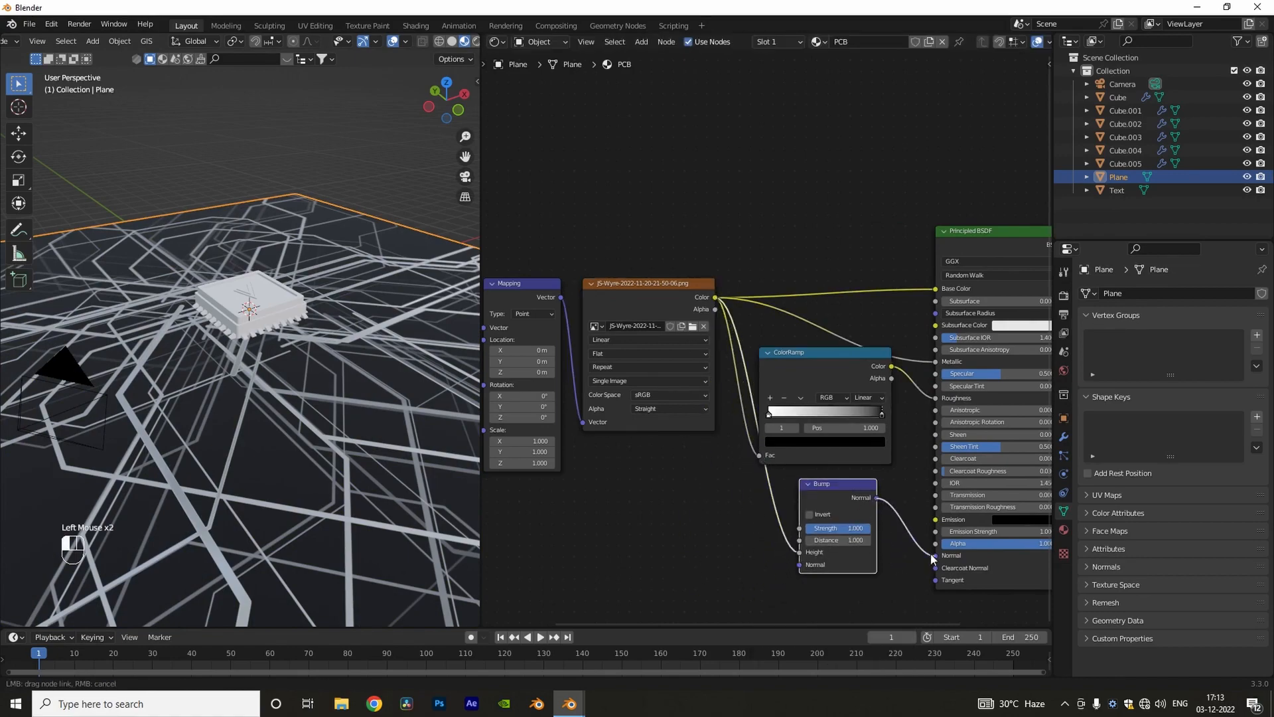
drag(931, 554, 936, 555)
Step: Create a new material named cpu on the chip's lid
middle_drag(388, 445, 373, 472)
scroll(689, 499, down, 5)
middle_drag(691, 497, 667, 542)
click(280, 320)
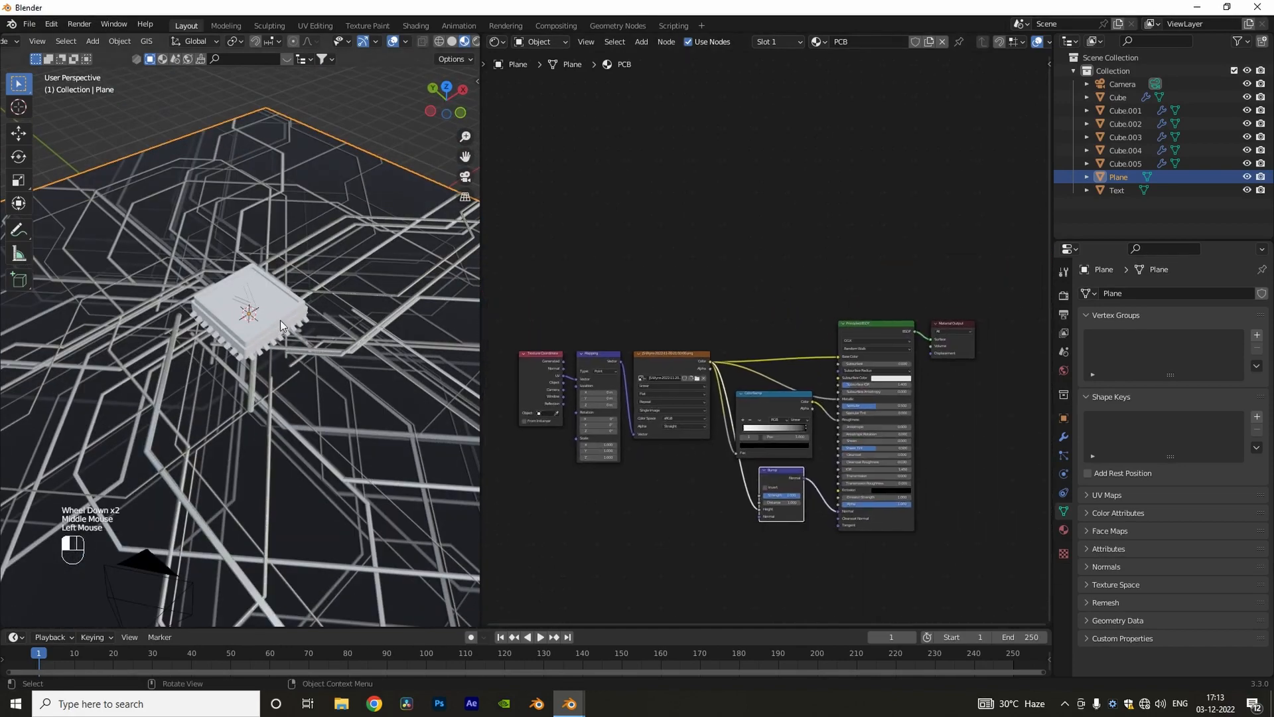
click(804, 41)
double_click(863, 43)
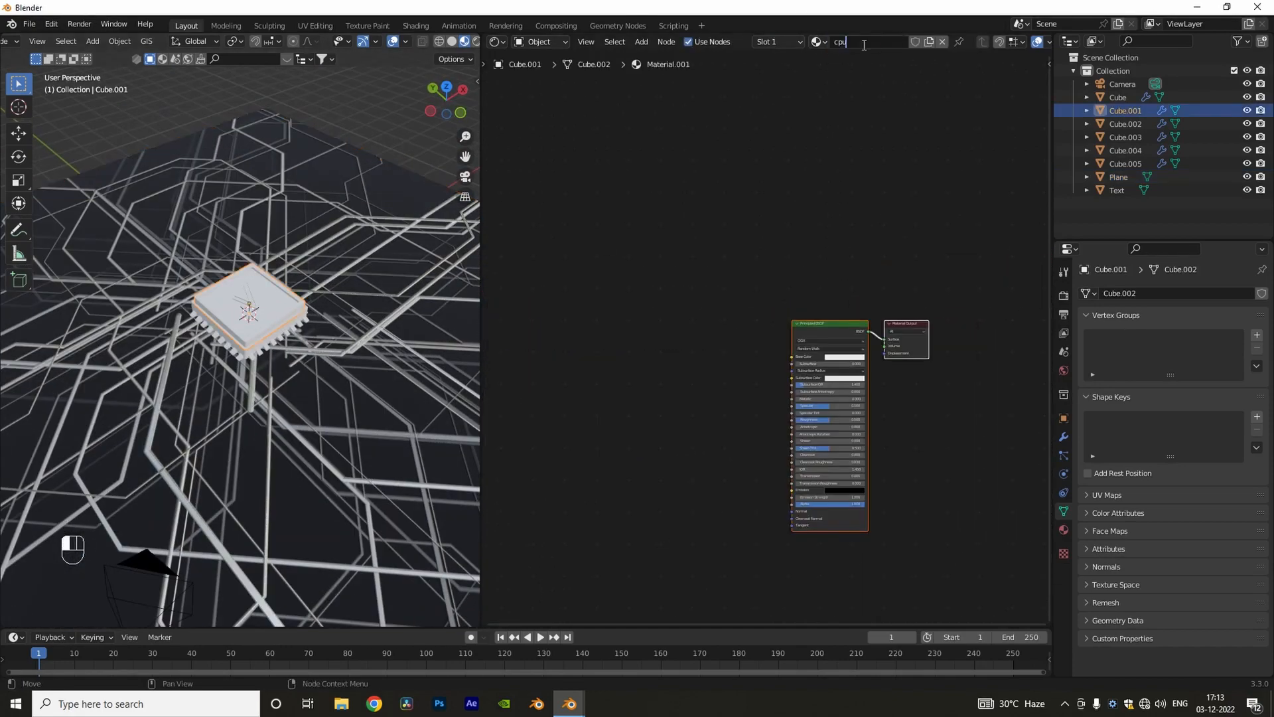
key(Return)
Step: Isolate the lid in local view and add an Image Texture with Mapping setup to its Principled BSDF
scroll(757, 299, up, 5)
scroll(221, 318, up, 3)
key(slash)
middle_drag(229, 319, 268, 293)
scroll(268, 292, down, 1)
click(875, 319)
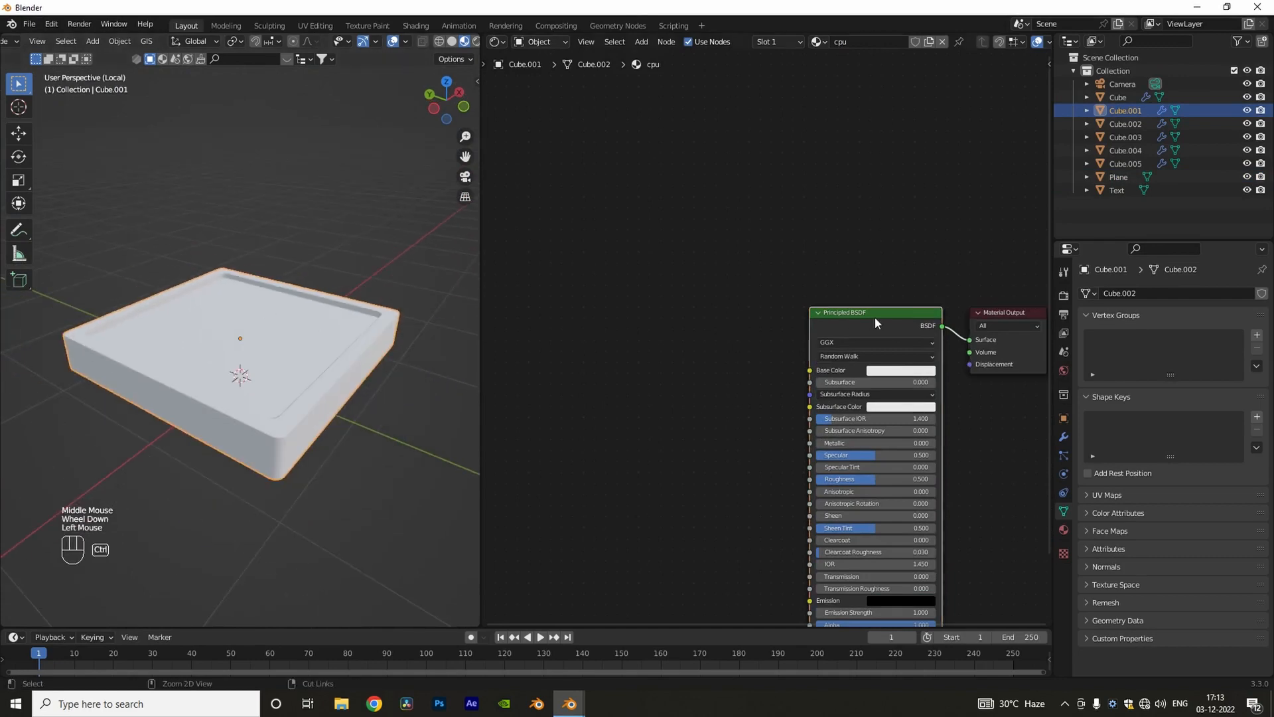
key(ctrl+t)
click(762, 377)
click(338, 449)
double_click(818, 363)
scroll(863, 348, down, 5)
double_click(863, 350)
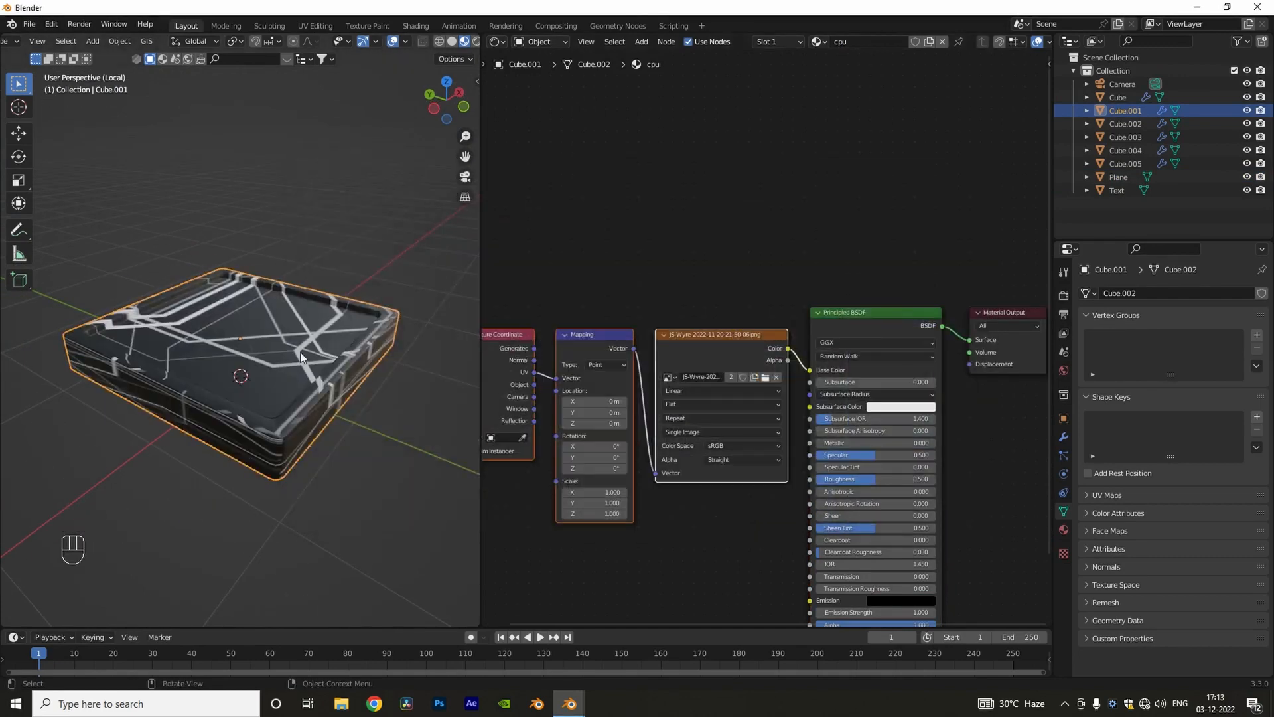
Step: Enlarge the timeline area and change it into a UV Editor
mouse_move(302, 357)
middle_down()
mouse_move(325, 349)
mouse_move(285, 351)
middle_up()
middle_drag(604, 442, 668, 403)
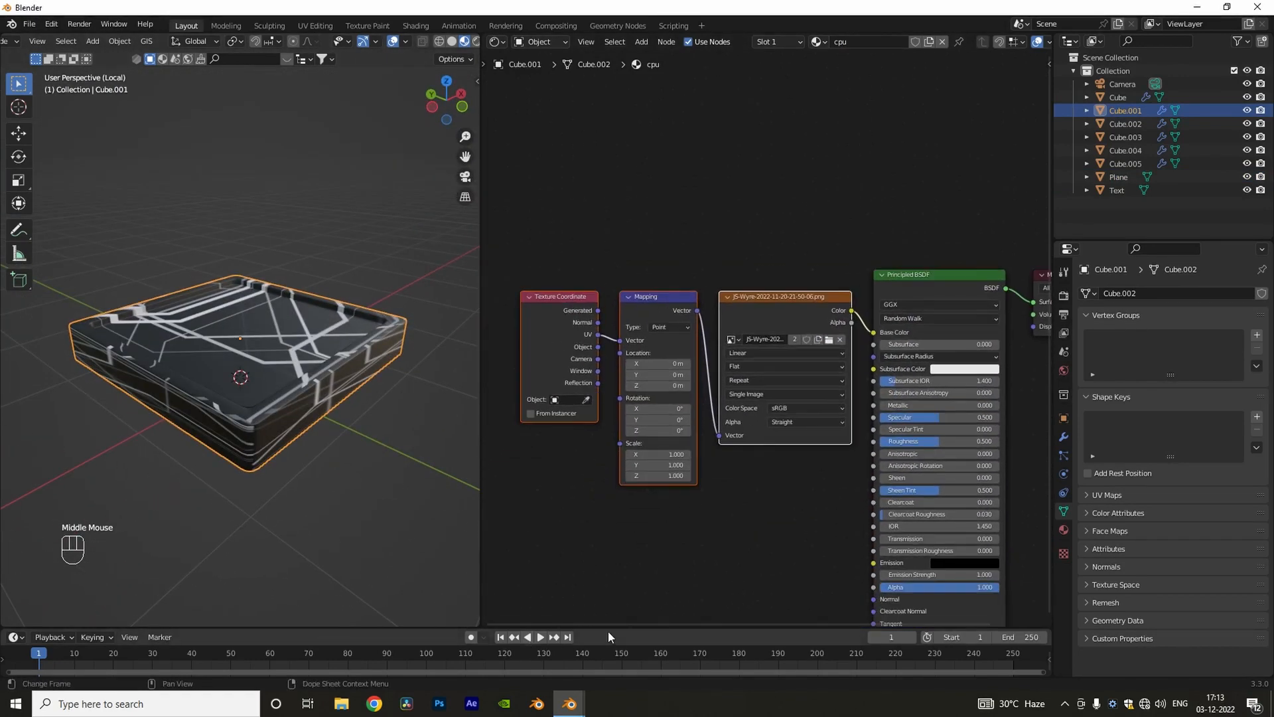
drag(608, 629, 608, 460)
click(14, 469)
click(39, 535)
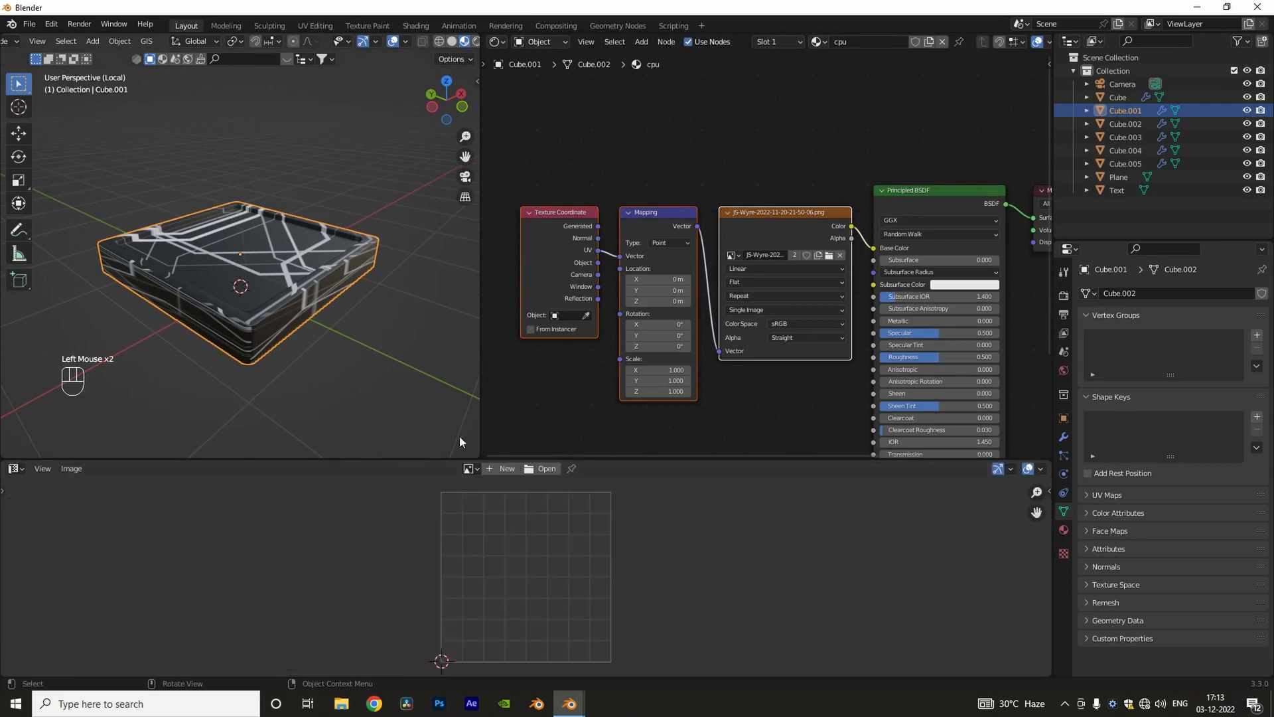
Step: Scale up the UVs of the lid's recessed top face and move them over the middle of the wire image
key(Tab)
click(254, 268)
scroll(399, 582, down, 9)
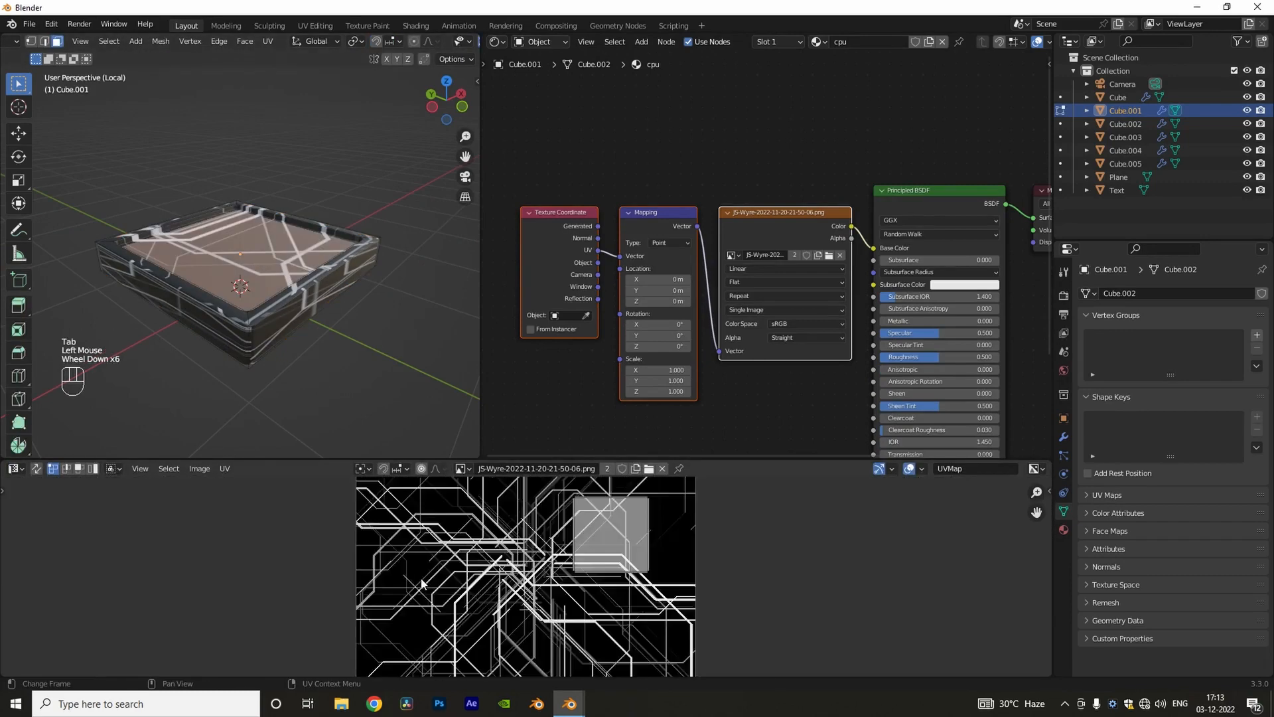
key(s)
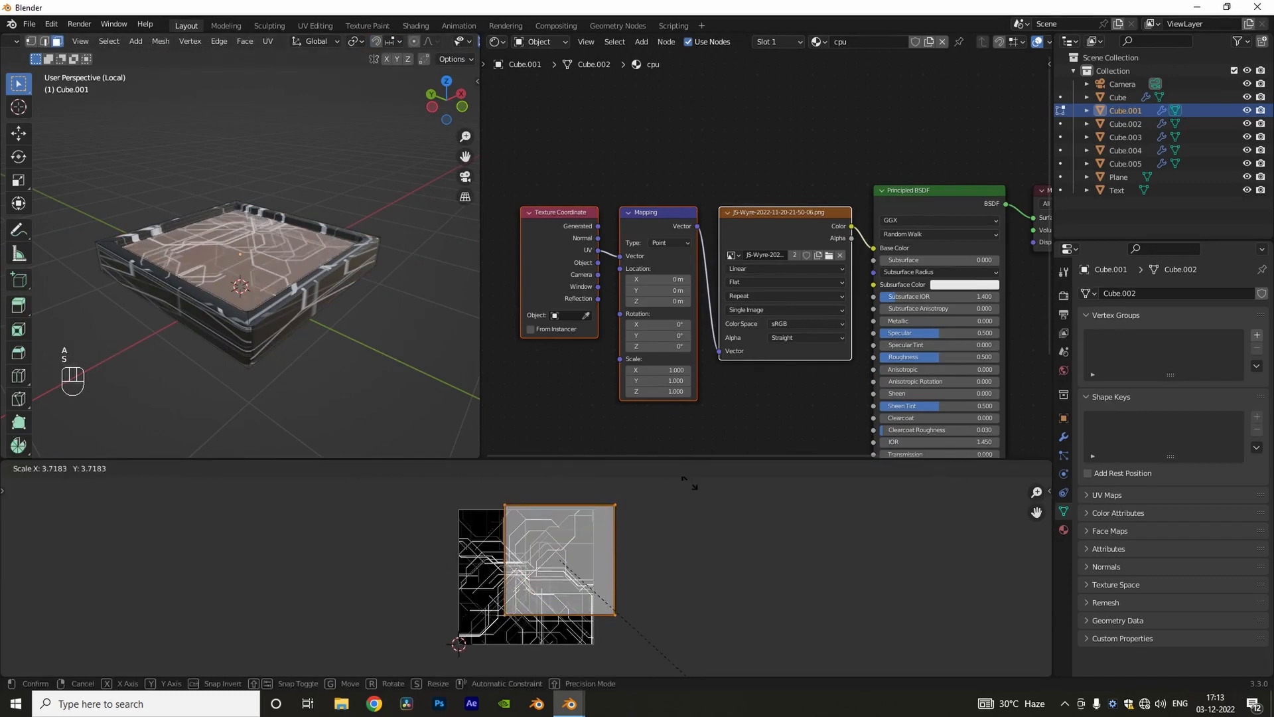
click(524, 617)
mouse_move(370, 307)
middle_down()
mouse_move(362, 402)
mouse_move(324, 372)
mouse_move(362, 274)
mouse_move(345, 295)
mouse_move(352, 325)
middle_up()
key(g)
click(623, 603)
click(310, 389)
scroll(310, 390, up, 2)
key(Tab)
Step: Connect the wire image's color to the Metallic and Roughness inputs in the lid's cpu material
scroll(352, 325, down, 2)
middle_drag(352, 325, 385, 345)
middle_drag(704, 399, 708, 355)
scroll(708, 355, down, 2)
drag(763, 217, 646, 237)
scroll(717, 265, up, 3)
middle_drag(717, 266, 690, 258)
drag(664, 228, 840, 294)
Step: Insert a ColorRamp before Roughness in the cpu material and flip the ramp
key(shift+a)
text(sco)
key(Return)
click(788, 373)
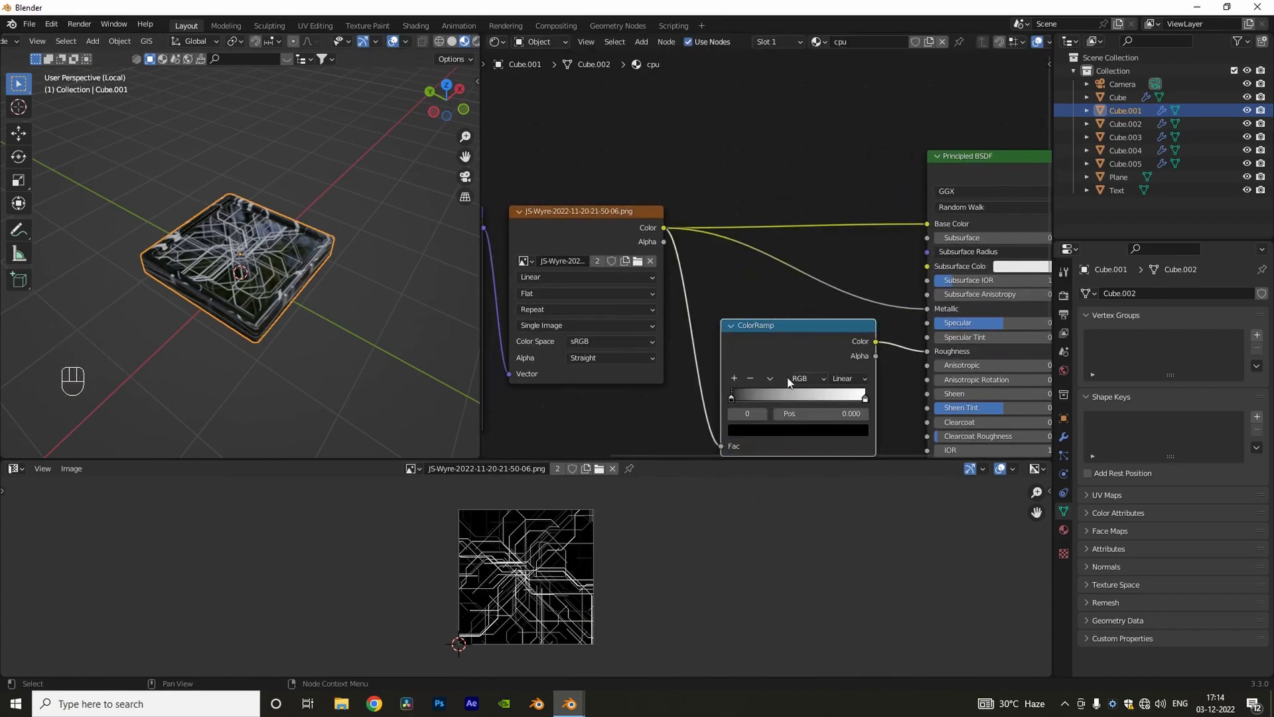
click(770, 380)
click(788, 397)
Step: Add a Bump node between the wire image's color and Normal in the cpu material, then exit local view
middle_drag(794, 438, 770, 359)
drag(767, 459, 766, 664)
middle_drag(754, 537, 760, 528)
key(shift+a)
text(sbu)
key(Return)
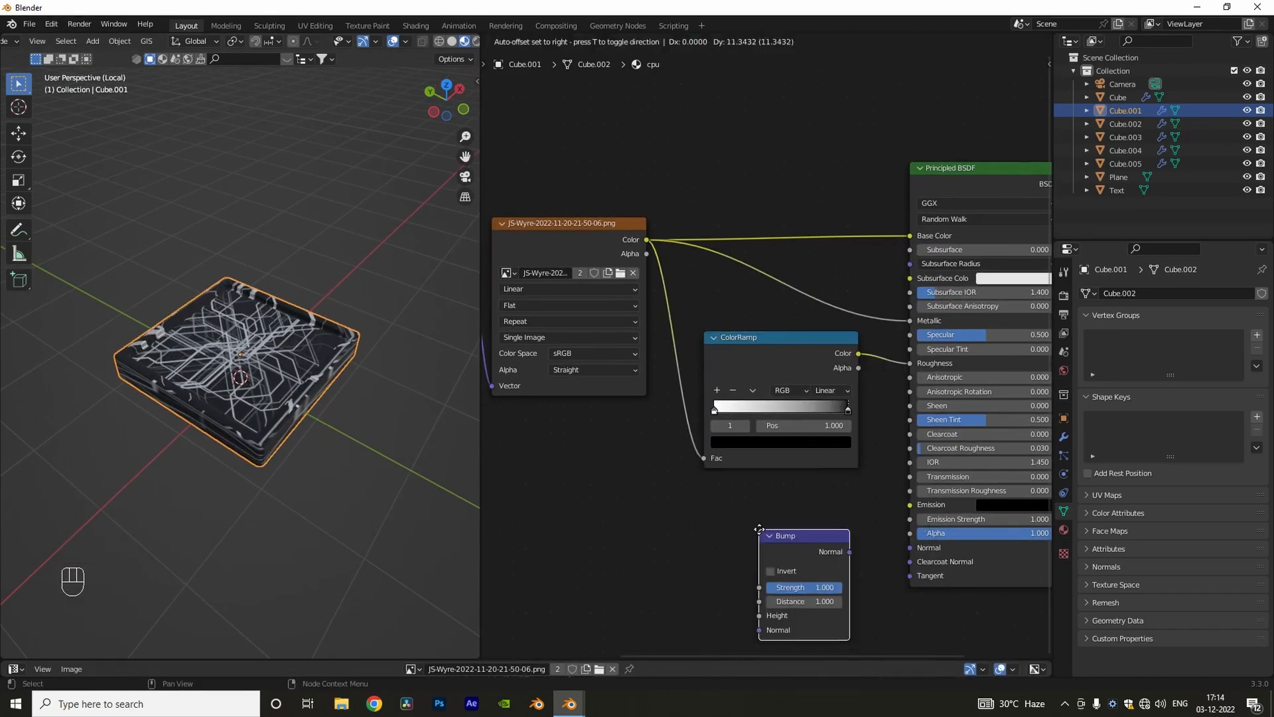
click(757, 510)
drag(647, 240, 753, 590)
key(KP_Divide)
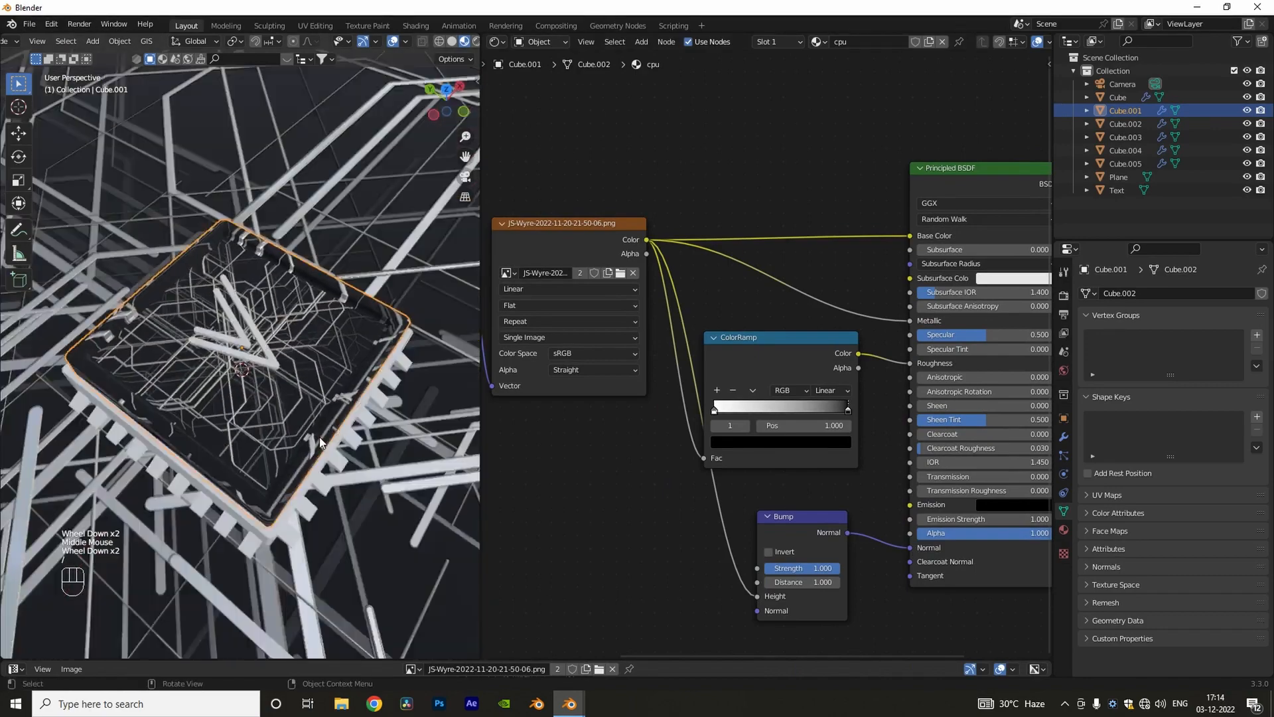
Step: Assign the existing cpu material to the chip's base block
scroll(804, 222, down, 2)
middle_drag(804, 223, 721, 224)
click(331, 332)
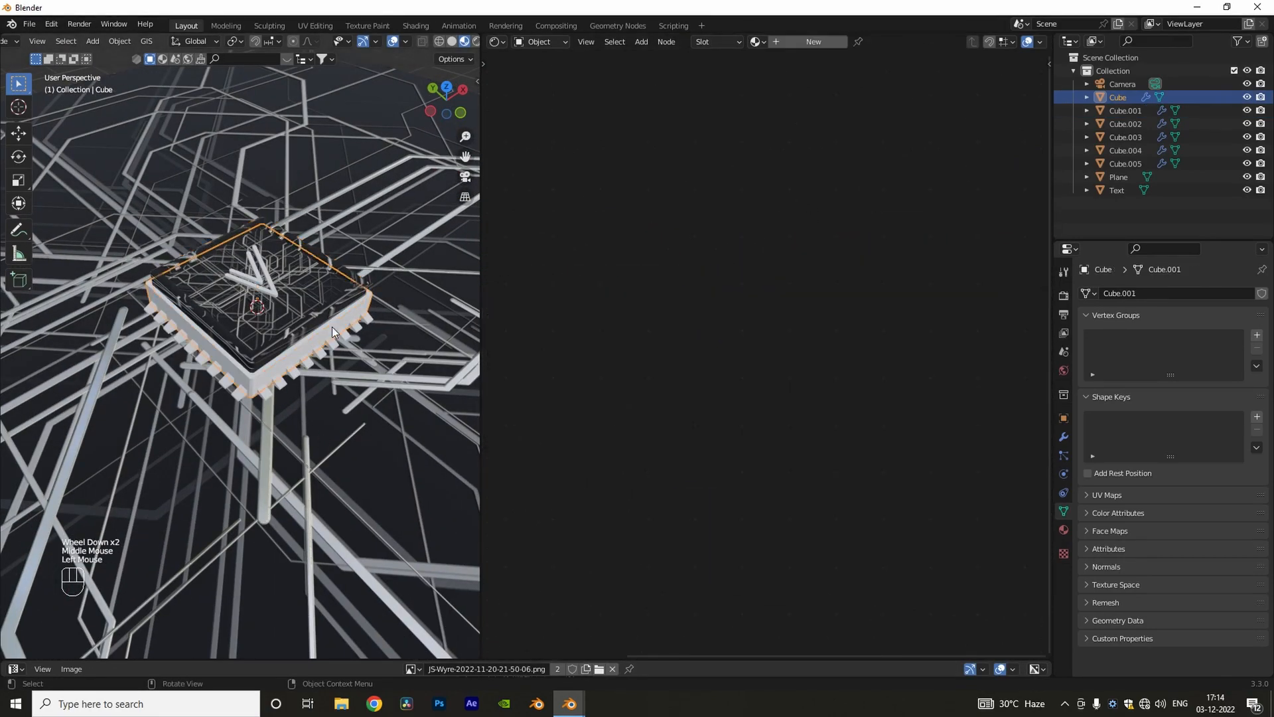
click(1121, 98)
click(780, 63)
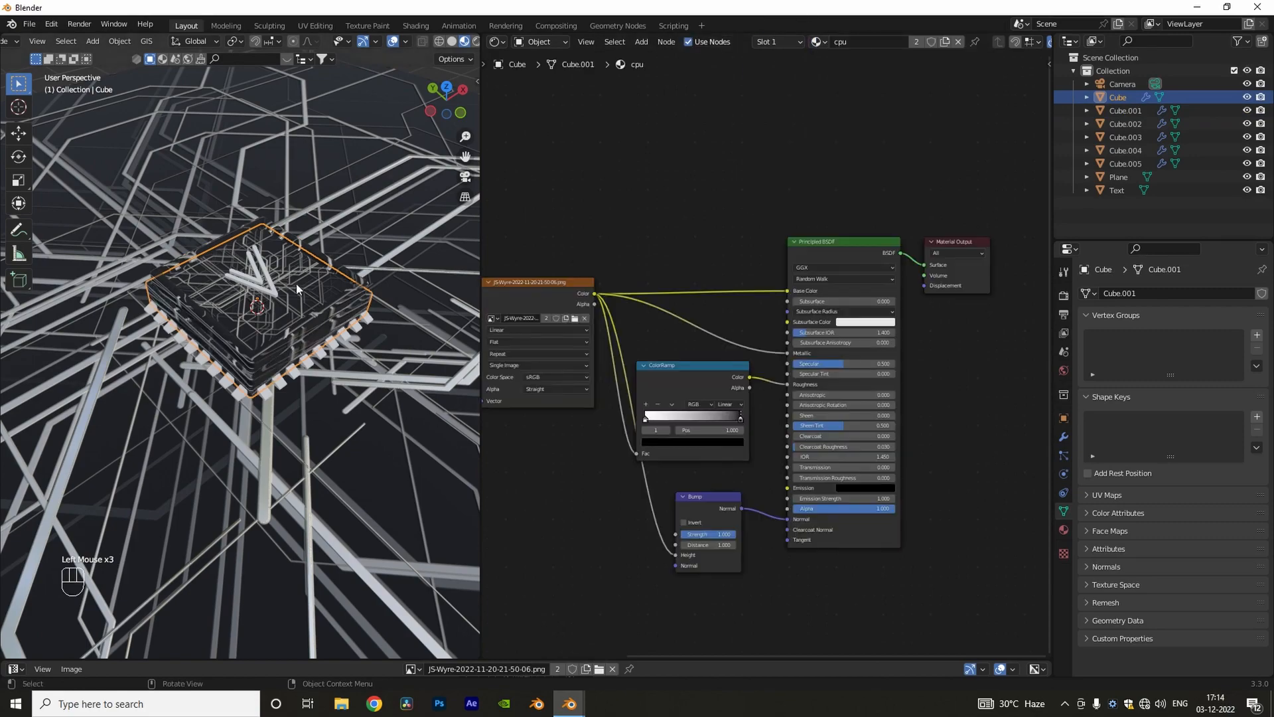
Step: Assign the existing cpu material to one row of the chip's pins
scroll(297, 289, up, 3)
middle_drag(297, 289, 327, 280)
click(357, 323)
click(758, 41)
click(776, 65)
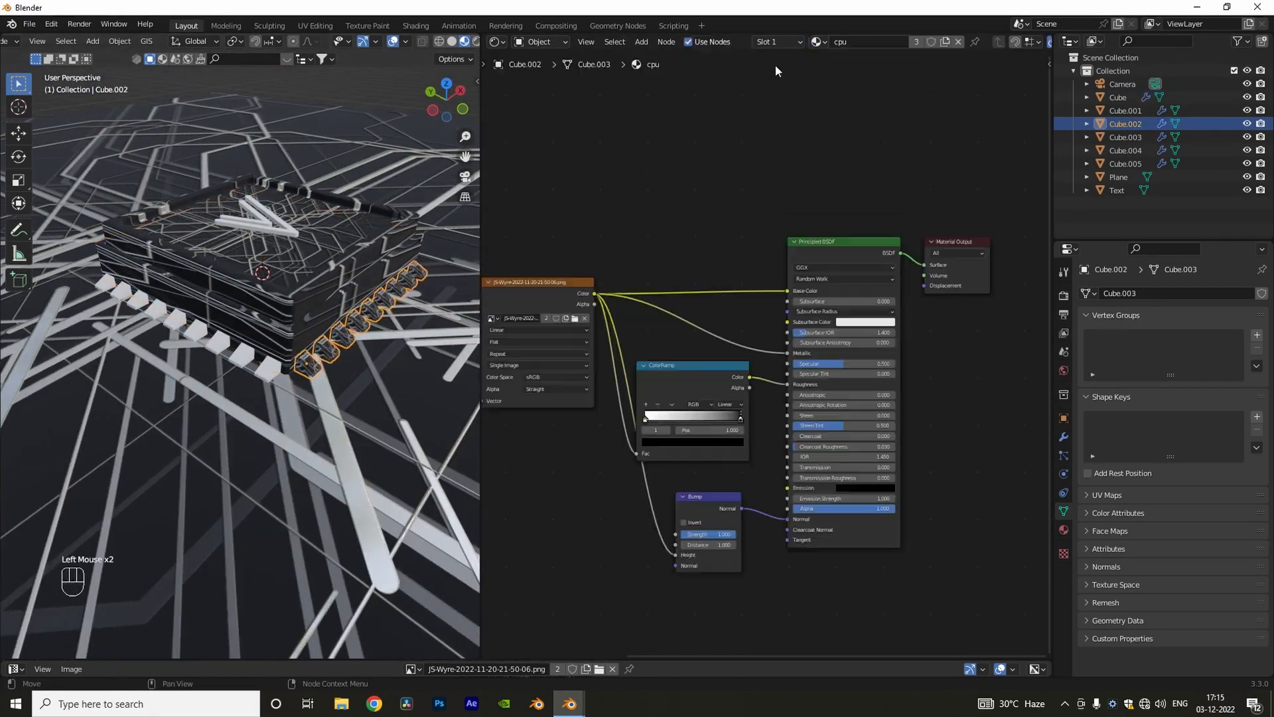
Step: Select all four pin rows from the top view and link the cpu material from the textured row to the others
middle_drag(372, 318, 329, 361)
scroll(328, 363, up, 2)
scroll(332, 368, down, 2)
key(KP_7)
key(z)
click(369, 406)
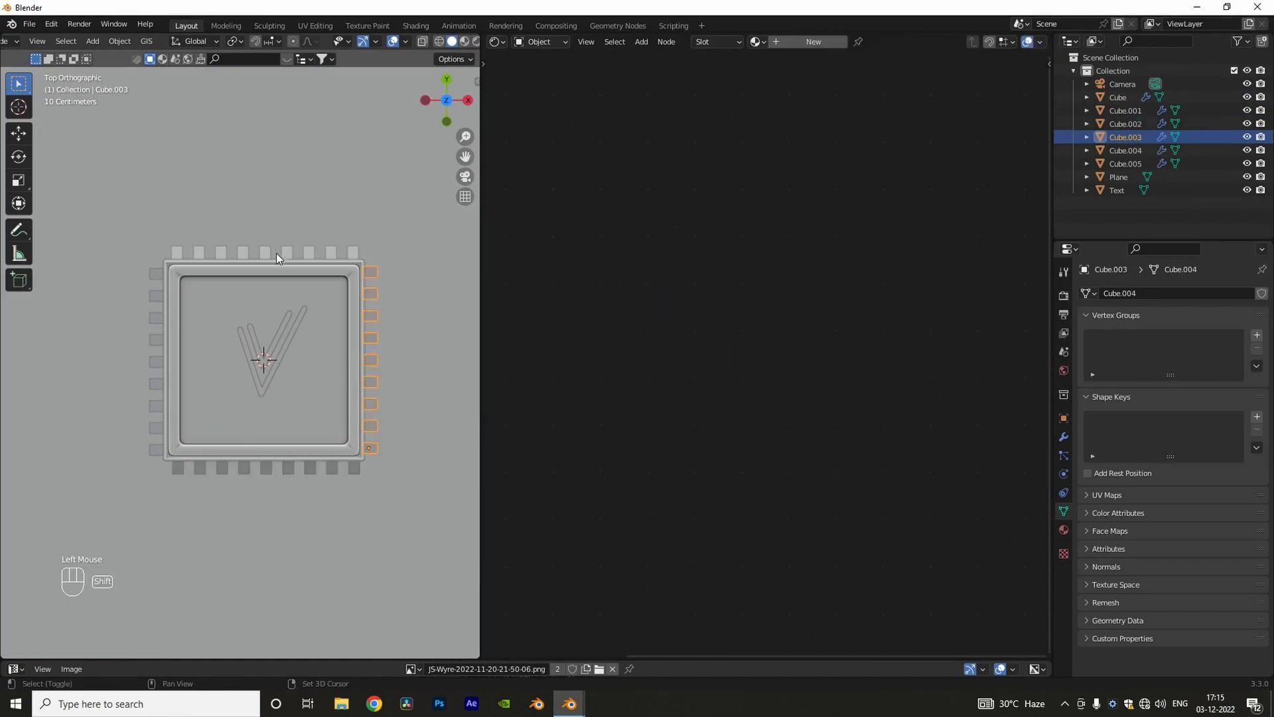
shift+click(245, 465)
key(ctrl+l)
click(259, 466)
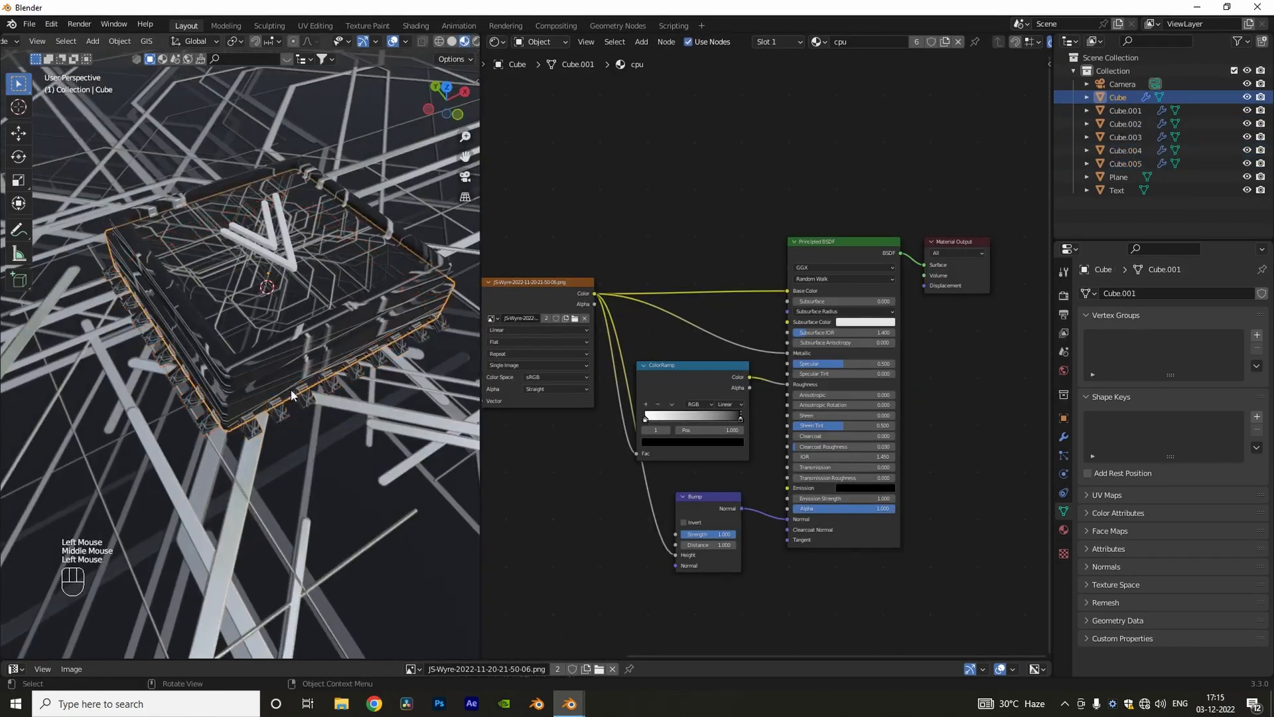
Step: Examine the textured chip and ground plane in Material Preview and Rendered shading
scroll(292, 396, up, 3)
middle_drag(292, 396, 295, 478)
scroll(305, 372, down, 7)
scroll(295, 480, up, 4)
scroll(295, 480, down, 1)
click(370, 516)
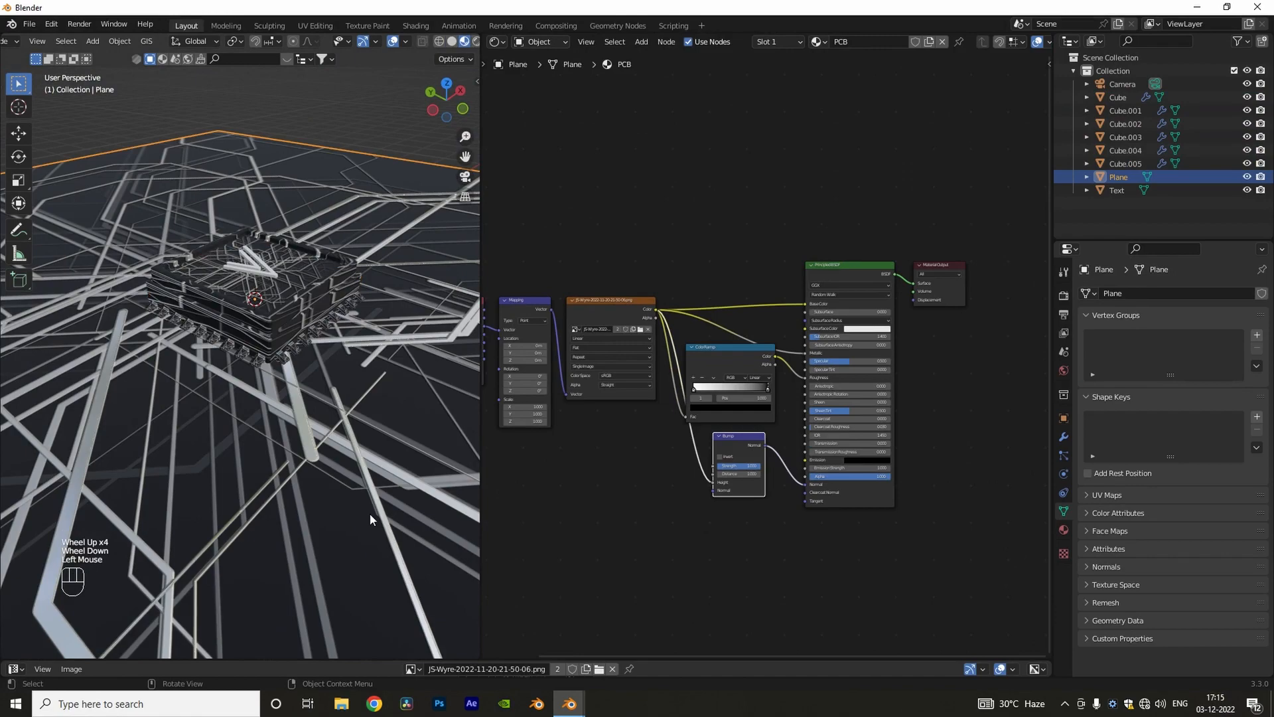
click(476, 43)
scroll(242, 404, down, 2)
shift+middle_drag(242, 404, 305, 363)
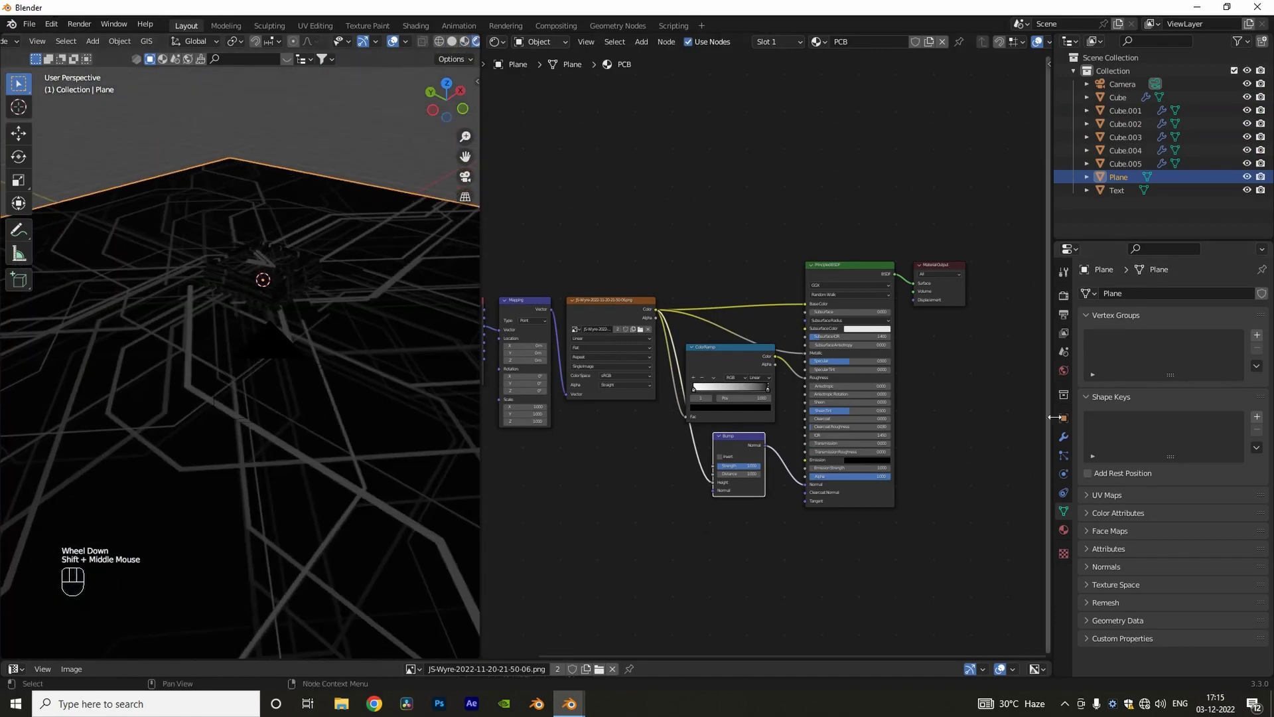
Step: Set the world background strength to 0 and return the viewport to Material Preview shading
click(1064, 371)
drag(1209, 400, 1156, 399)
click(465, 41)
Step: Add a point light to the scene
middle_drag(354, 231, 340, 312)
key(shift+a)
mouse_move(246, 466)
click(388, 467)
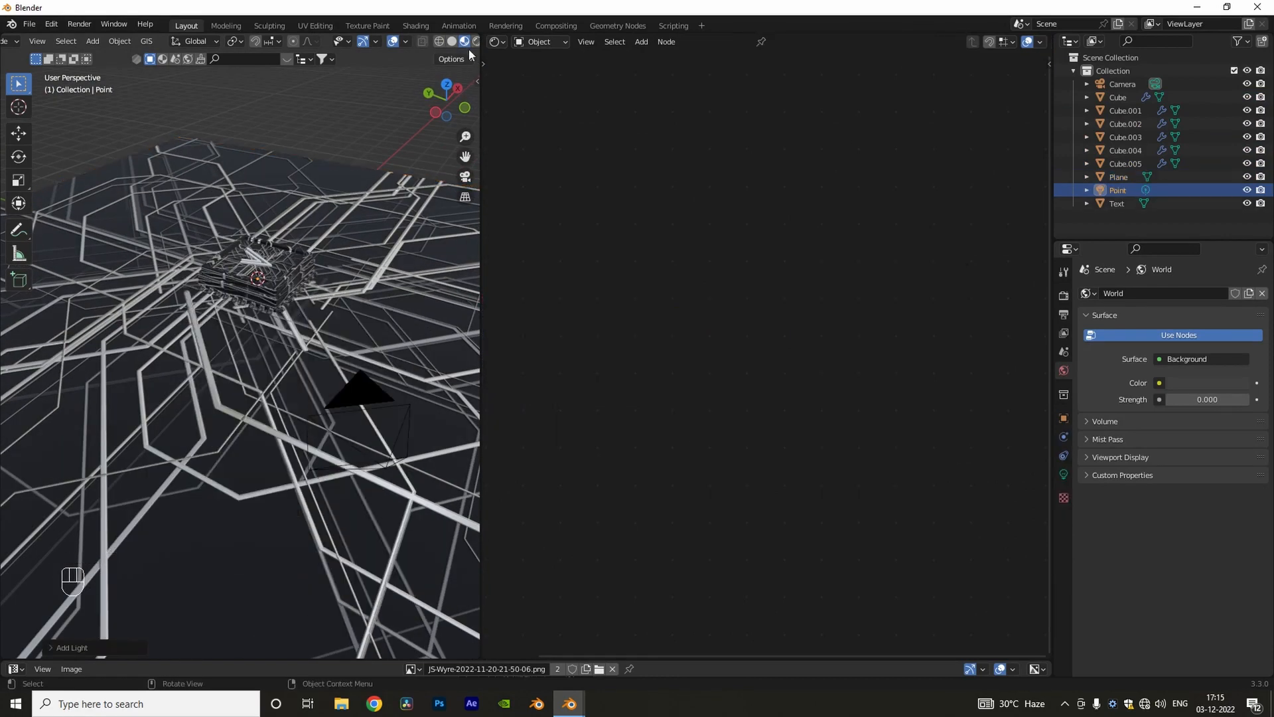
Step: Switch the viewport to Rendered shading and raise the point light above the chip
click(476, 43)
mouse_move(482, 299)
mouse_down()
mouse_move(663, 345)
mouse_move(871, 352)
mouse_up()
middle_drag(555, 340, 558, 324)
shift+middle_drag(559, 324, 563, 353)
key(g)
key(z)
click(551, 210)
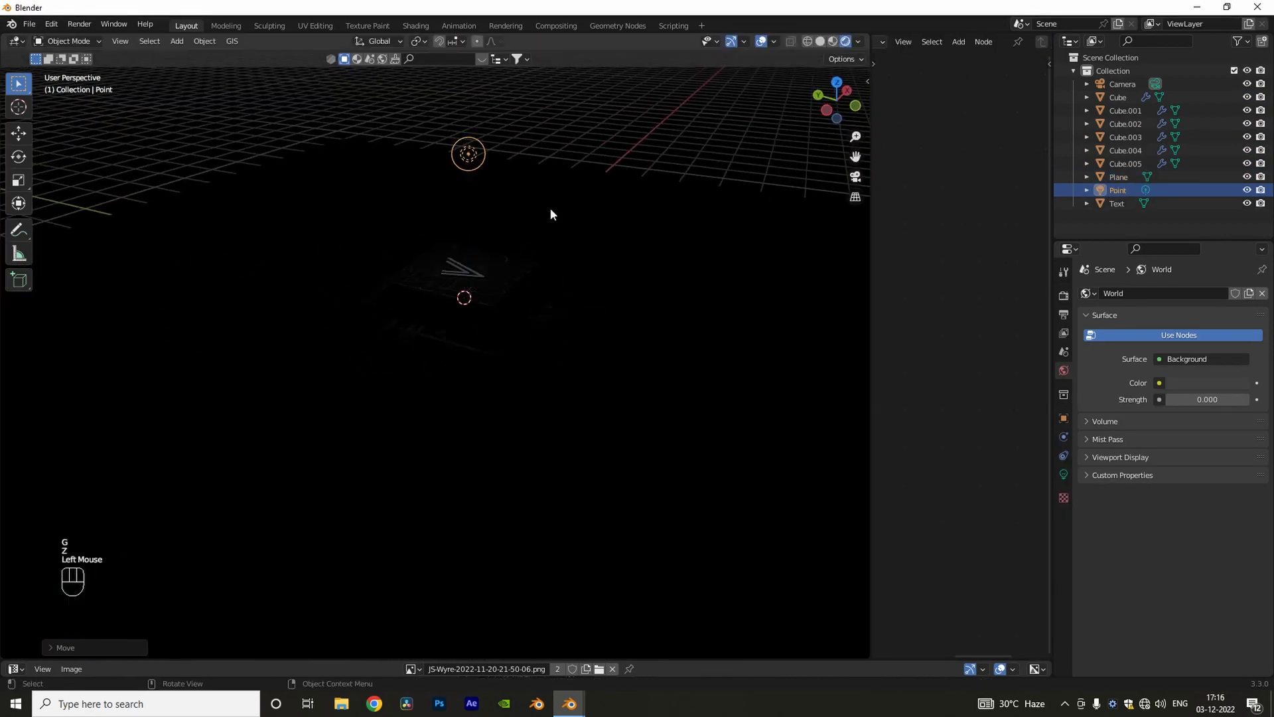
Step: Set the point light's power to 100 W and its radius to 1 m
click(1064, 474)
click(1193, 386)
text(100)
key(Return)
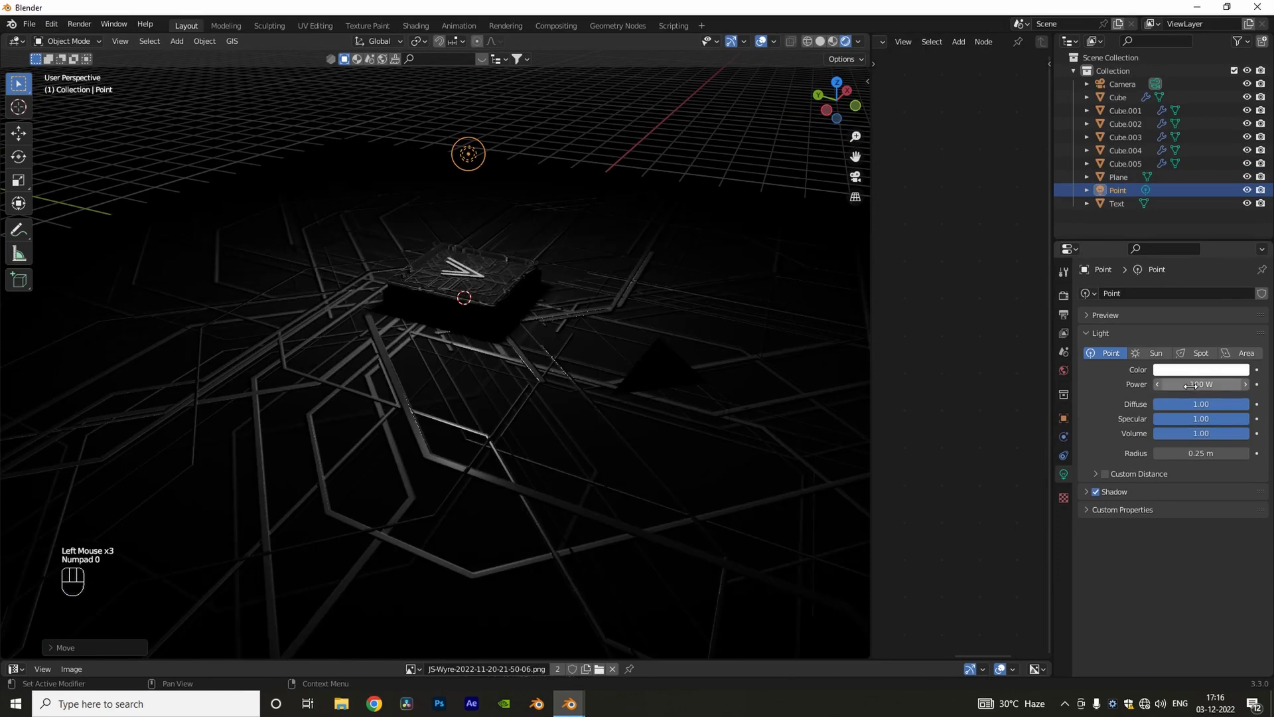
middle_drag(691, 524, 668, 556)
Step: Look through the camera, select it and lock the camera to the view
key(KP_0)
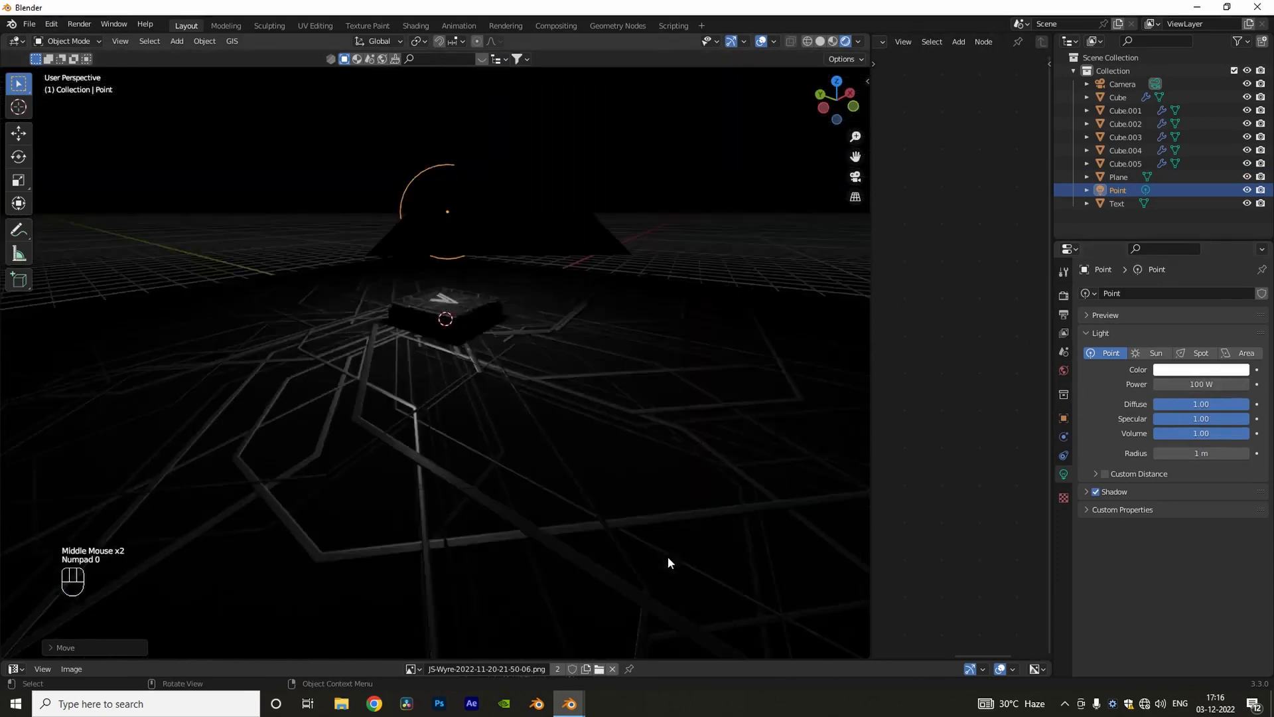
scroll(624, 518, up, 4)
scroll(571, 468, down, 3)
click(561, 503)
click(560, 503)
key(n)
click(800, 243)
key(n)
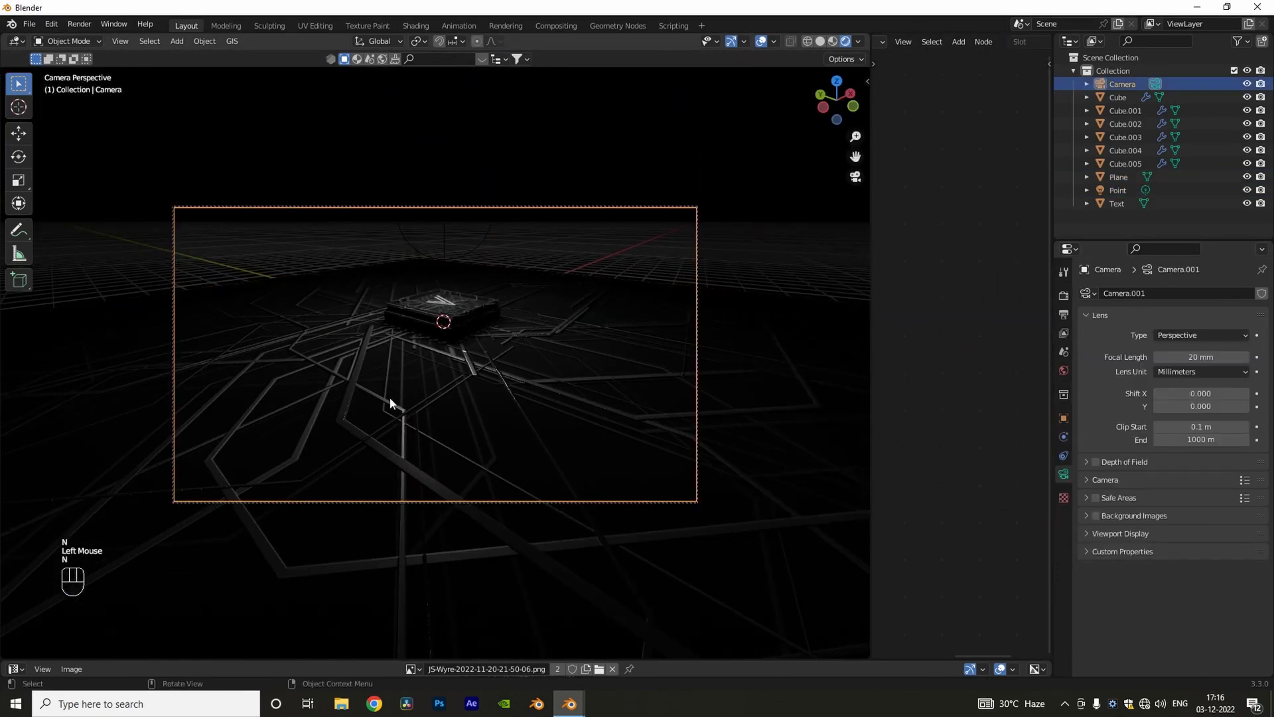
Step: Reframe the camera closer to and slightly above the chip, and unlock the camera from the view
middle_drag(389, 397, 400, 414)
shift+middle_drag(400, 414, 419, 417)
scroll(419, 416, up, 1)
middle_drag(419, 415, 428, 402)
key(n)
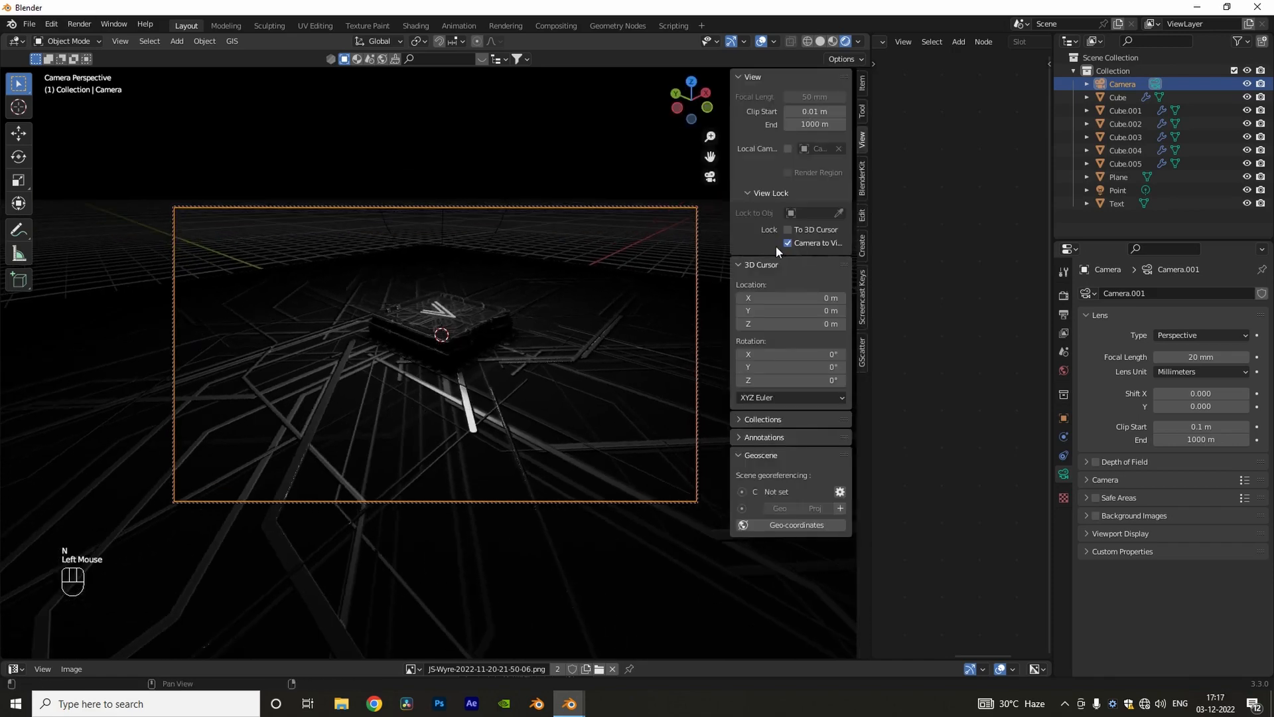
click(777, 244)
key(n)
Step: Enable the camera's depth of field, focused on Cube.001 with an F-Stop of 0.1
click(1095, 463)
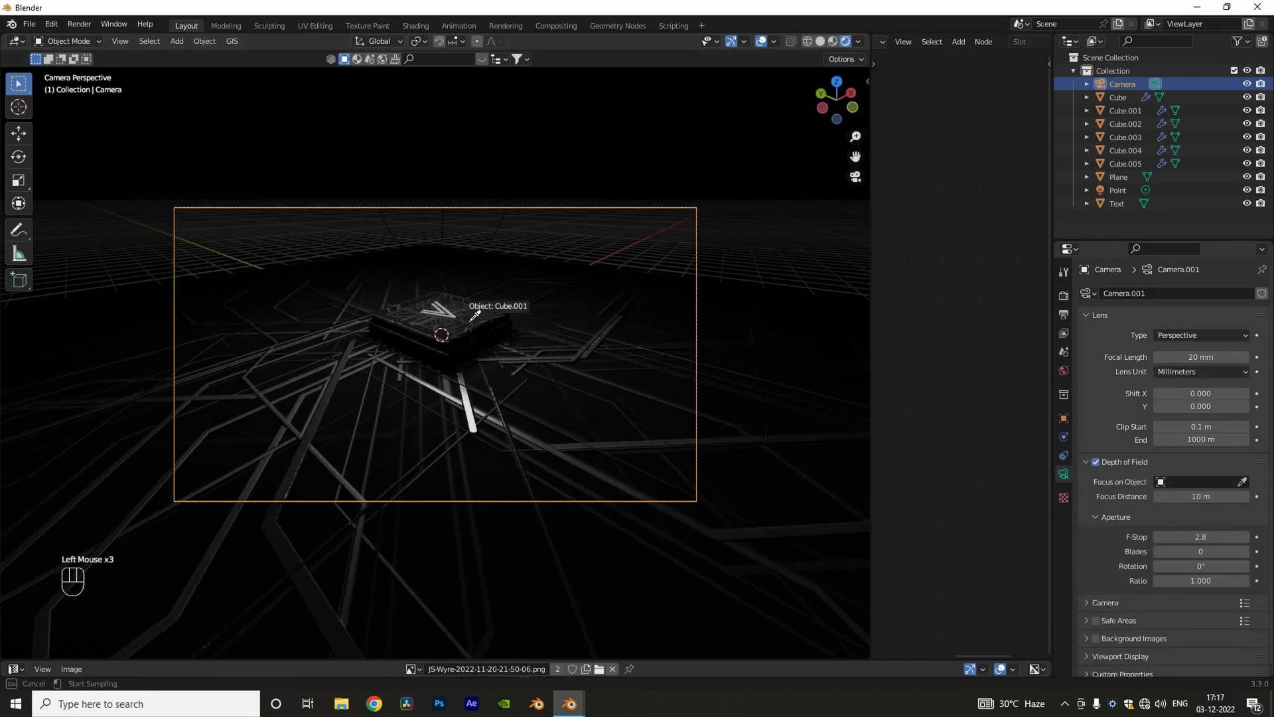
drag(1170, 537, 1142, 537)
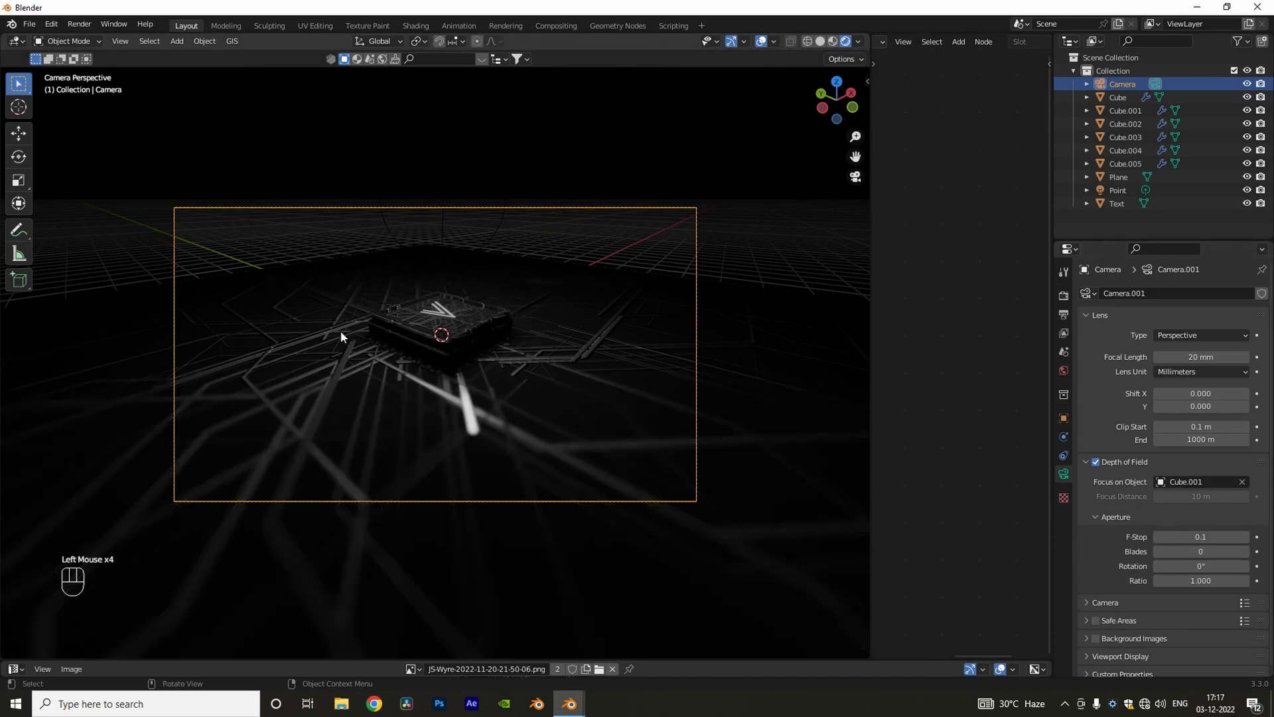
scroll(415, 325, up, 3)
scroll(415, 326, down, 3)
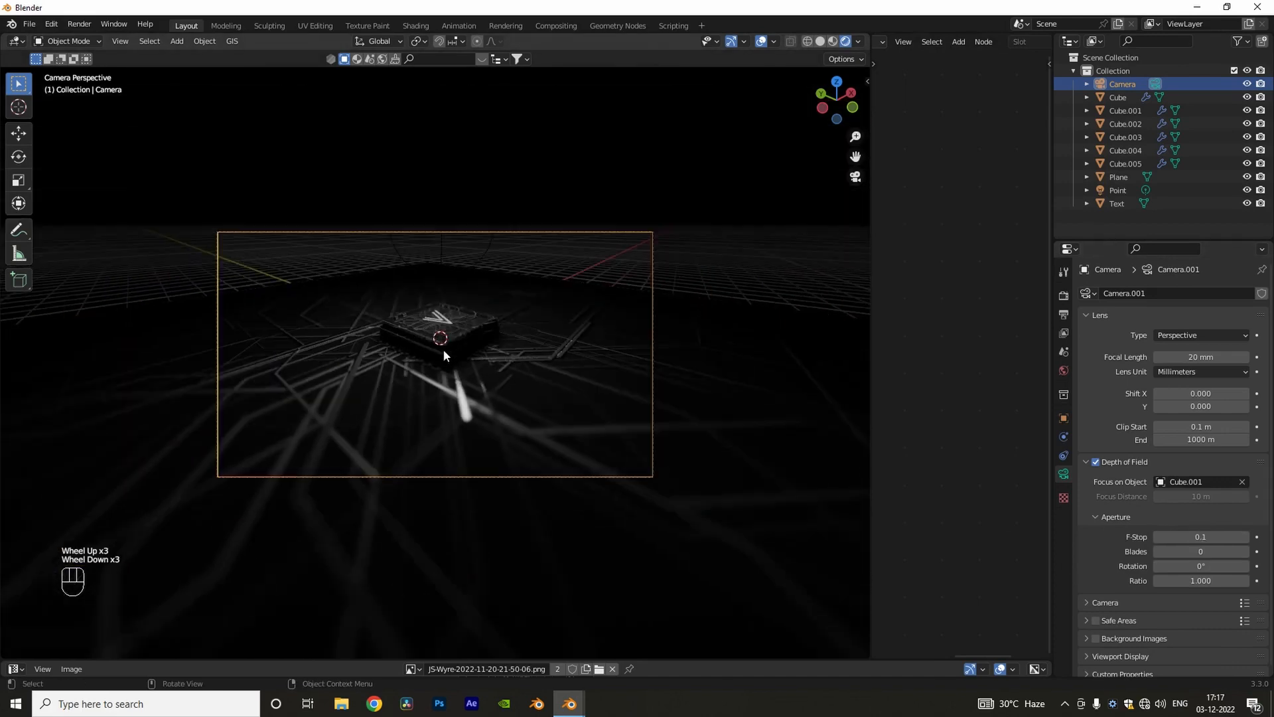
Step: Enable Ambient Occlusion, Bloom, Screen Space Reflections and Simplify in the Eevee render settings
middle_drag(444, 350, 505, 371)
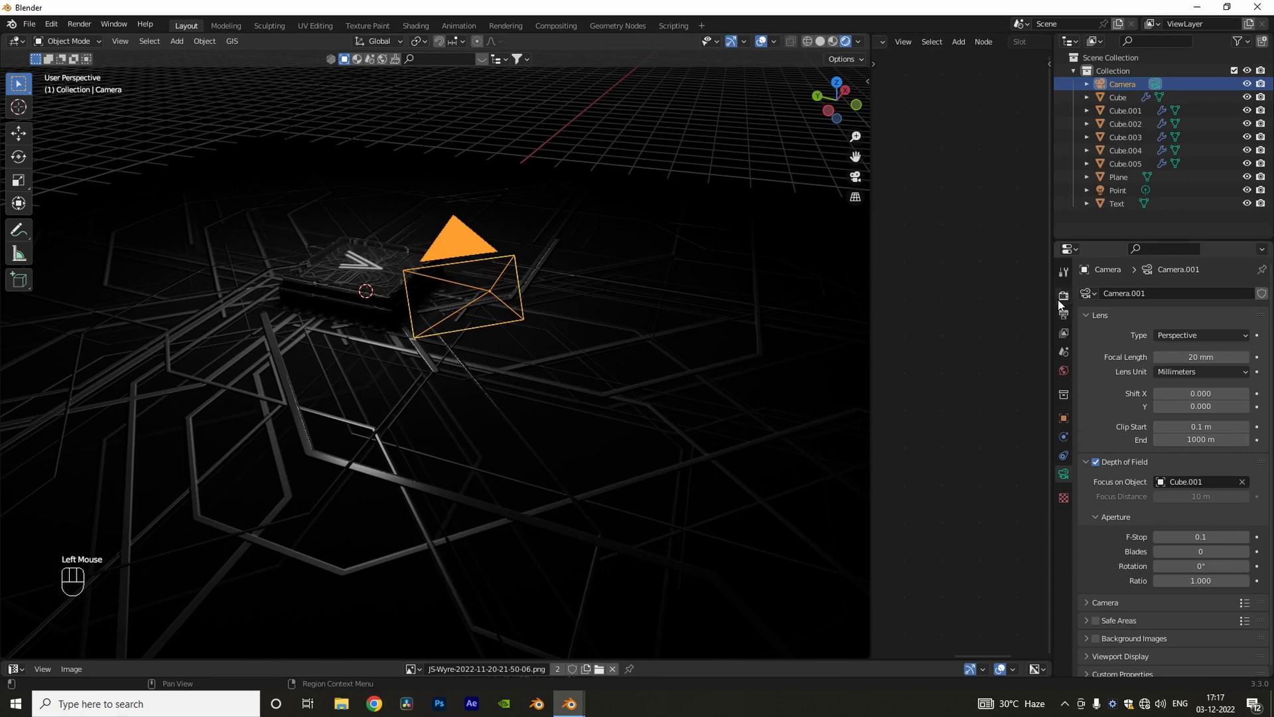
click(1063, 296)
click(1096, 387)
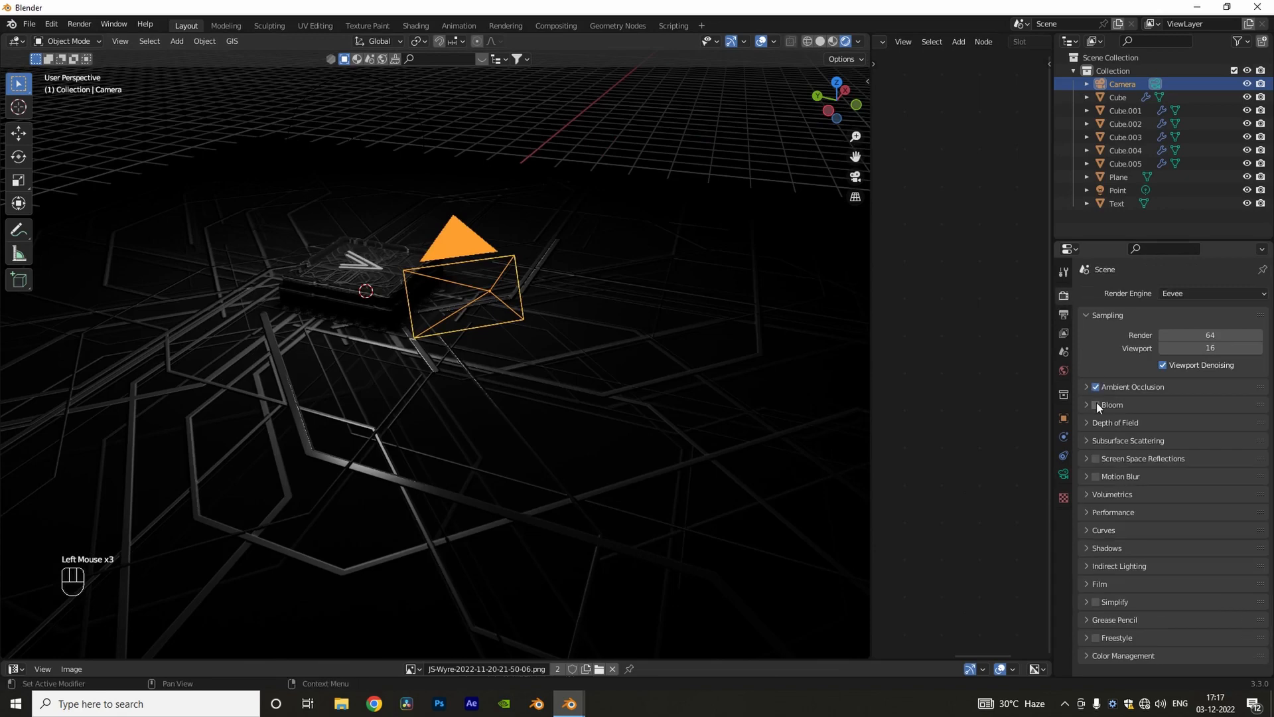
click(1096, 602)
Step: Select the V logo on the chip and give it a new material named logo
mouse_move(654, 393)
middle_down()
mouse_move(571, 391)
mouse_move(671, 398)
middle_up()
drag(871, 415, 539, 414)
scroll(286, 378, up, 3)
shift+middle_drag(285, 385, 233, 358)
click(857, 42)
double_click(915, 42)
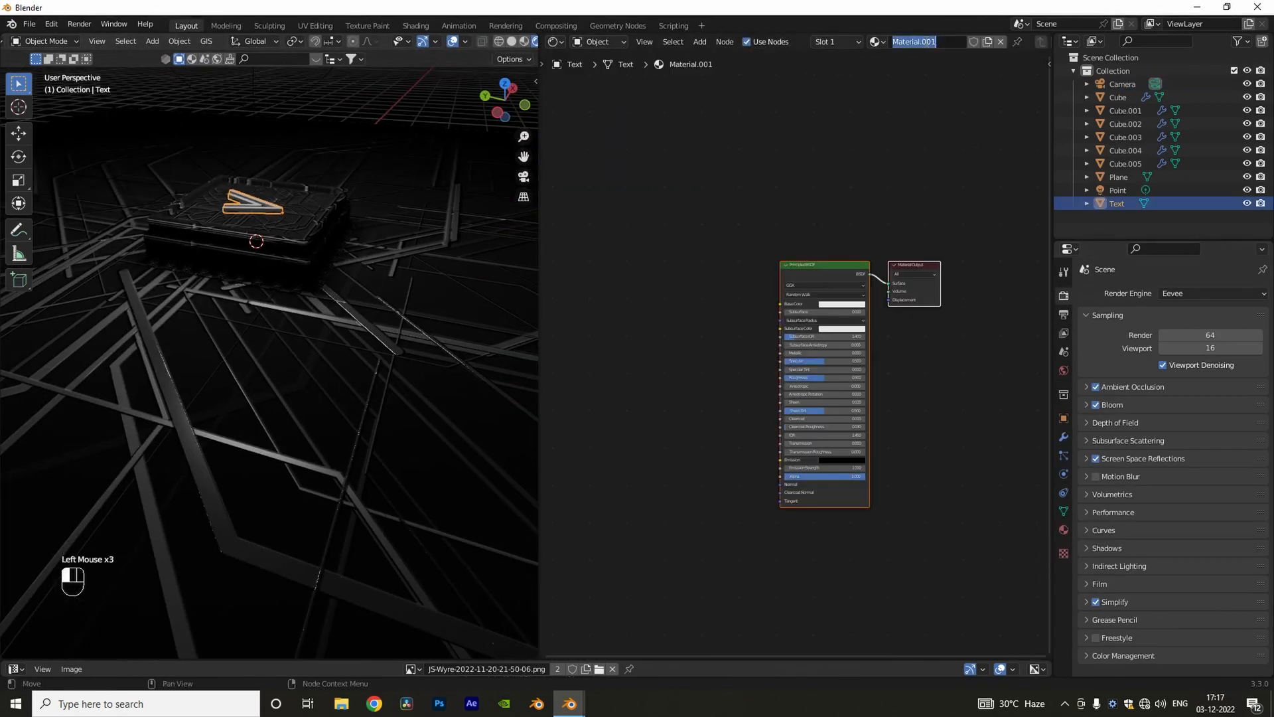
Step: Replace the logo material's Principled BSDF with an Emission shader connected to the output's Surface
key(x)
key(shift+a)
text(sem)
key(Return)
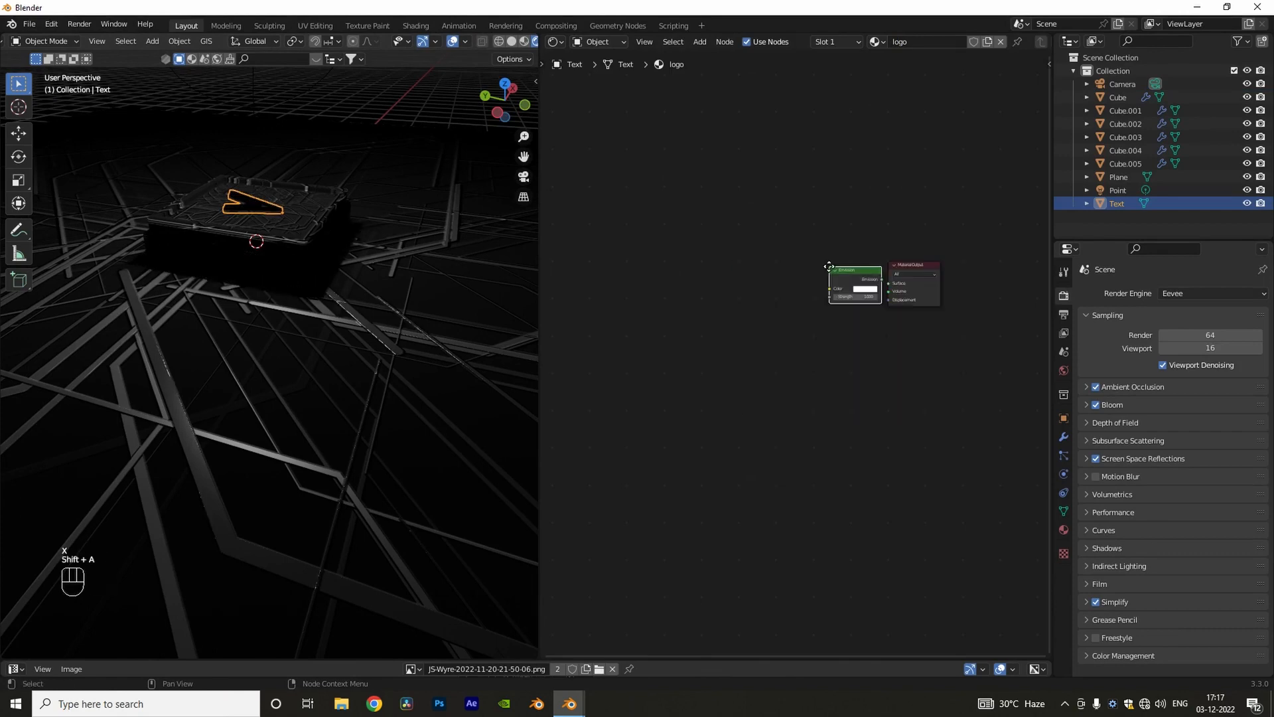
click(807, 271)
scroll(804, 365, up, 3)
middle_drag(874, 439, 770, 512)
middle_drag(300, 192, 275, 229)
shift+middle_drag(275, 229, 279, 305)
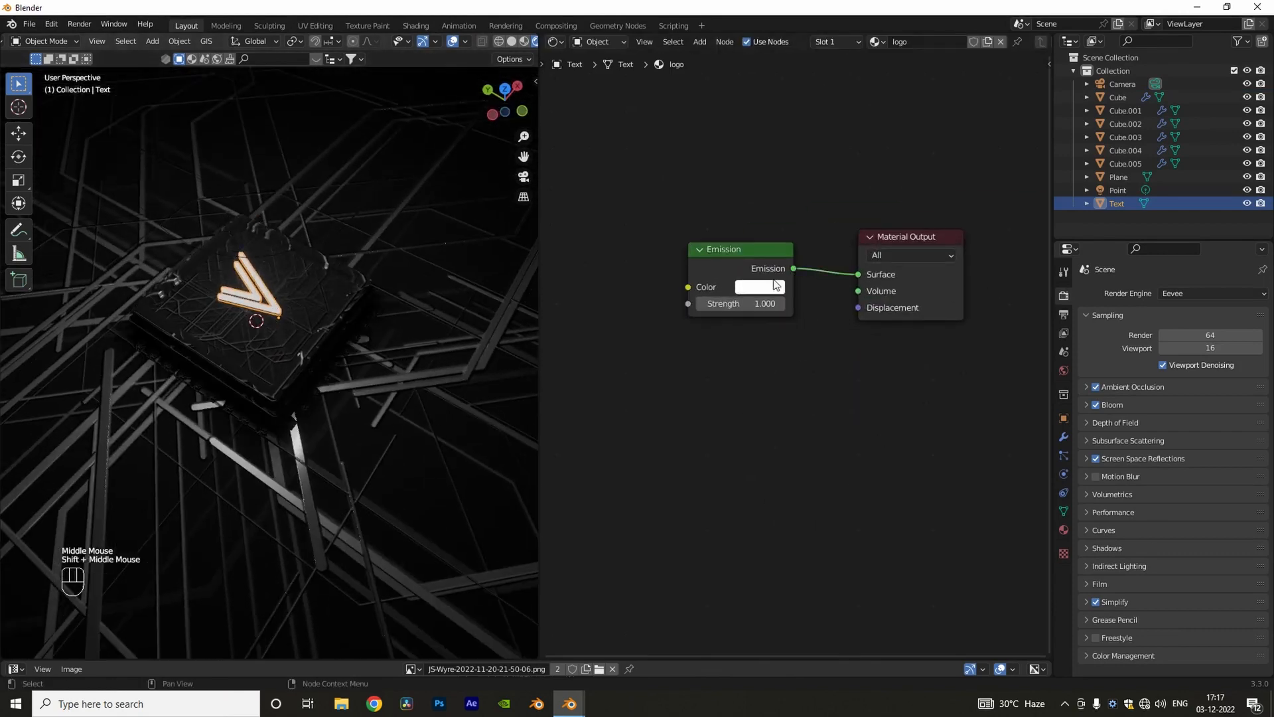
Step: Set the logo's emission color to yellow-orange and its strength to 5
click(776, 286)
drag(780, 160, 761, 164)
click(764, 303)
text(5)
key(Return)
Step: Select the ground plane and move its Material Output node well away from the Principled BSDF to make room
scroll(352, 345, up, 1)
middle_drag(358, 380, 369, 348)
scroll(356, 335, down, 2)
shift+middle_drag(355, 418, 354, 374)
click(354, 373)
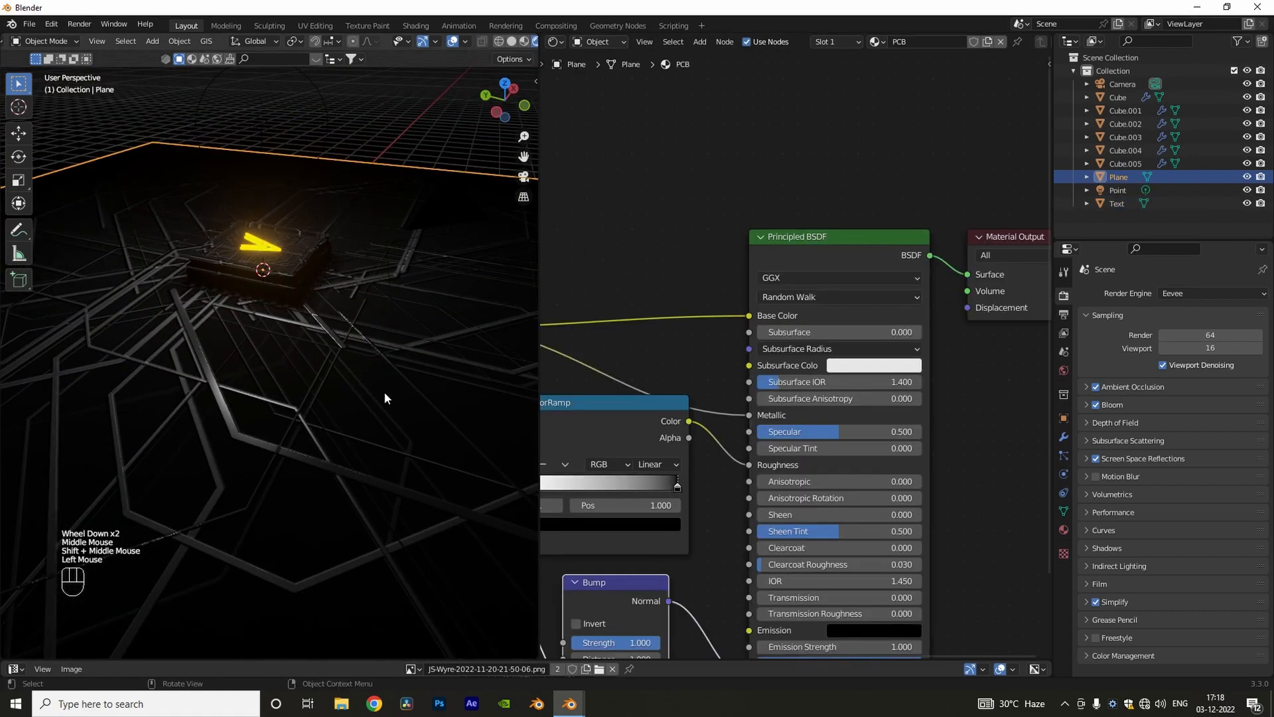
middle_drag(700, 329, 672, 346)
scroll(673, 346, down, 2)
drag(539, 394, 369, 394)
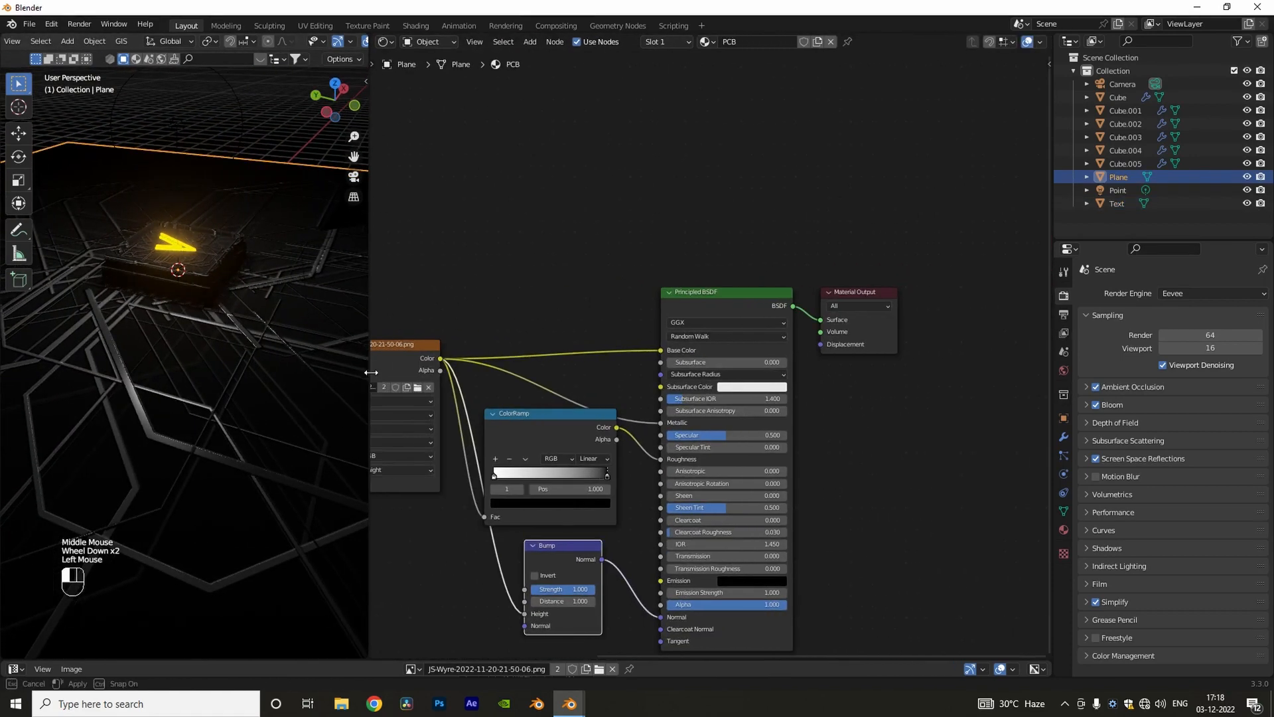
scroll(817, 377, down, 1)
middle_drag(816, 376, 666, 362)
drag(703, 300, 930, 300)
middle_drag(813, 364, 793, 370)
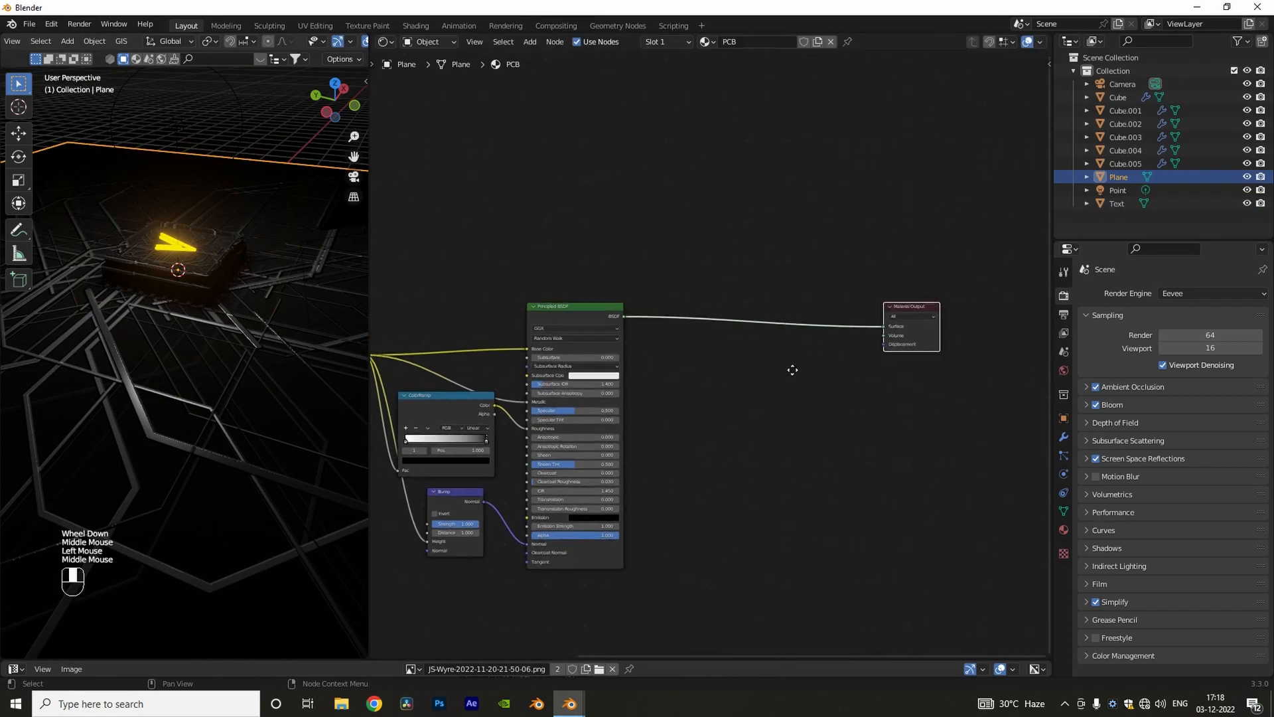
Step: Insert a Mix Shader between the Principled BSDF and the Material Output, and add an Emission node beneath it
click(790, 401)
text(mix s)
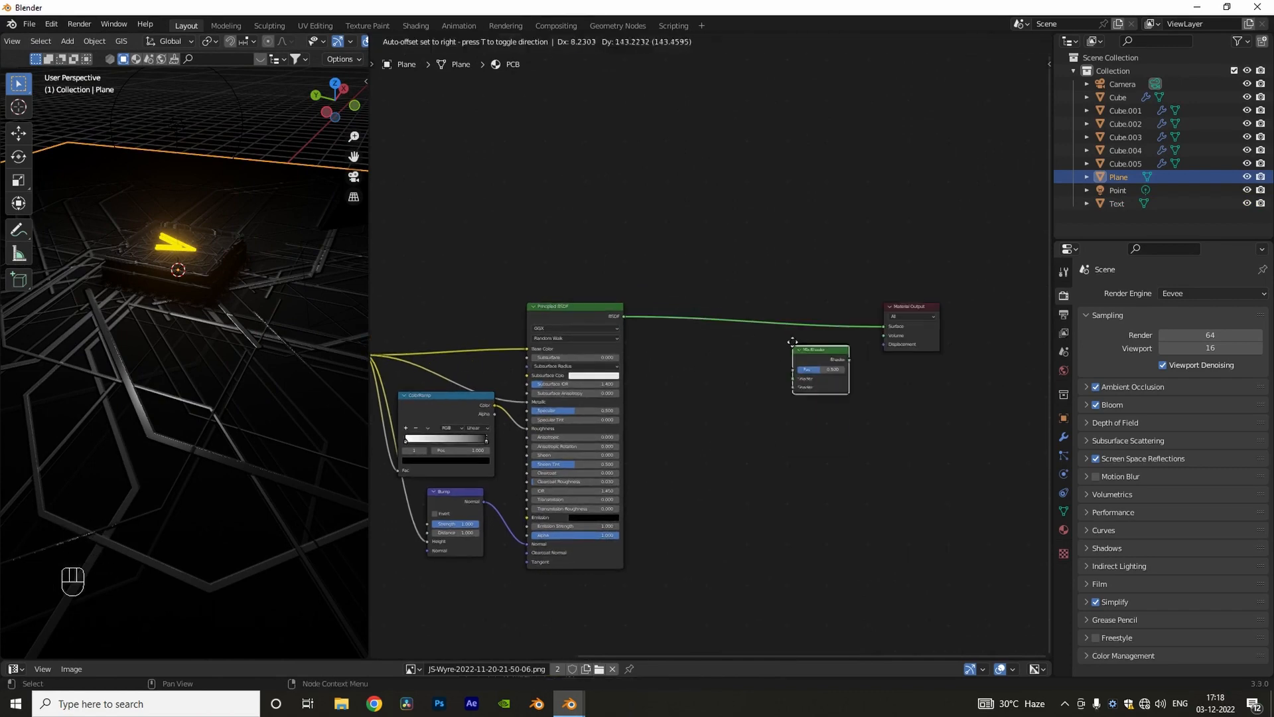
click(794, 321)
key(shift+a)
key(Return)
click(702, 383)
scroll(664, 380, down, 2)
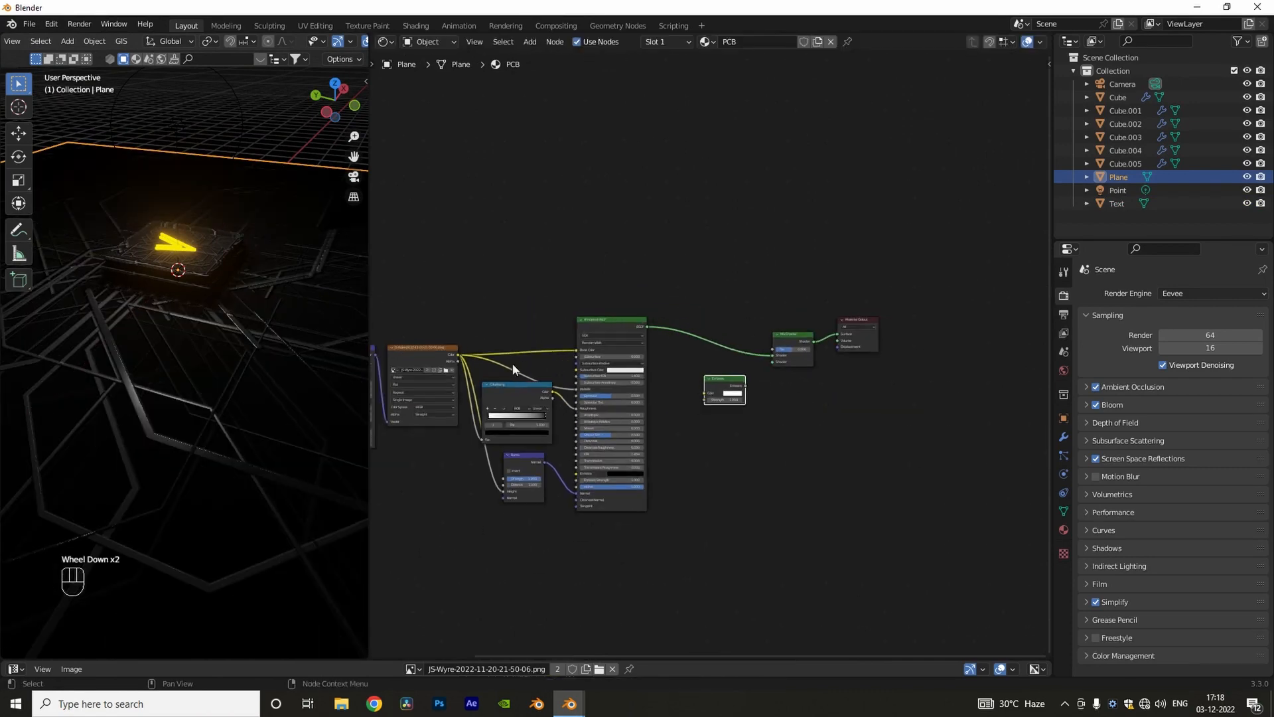
Step: Drive the Mix Shader factor with a duplicated wire image texture through a new ColorRamp, and connect Emission to the second shader input
middle_drag(515, 367, 521, 367)
click(440, 349)
key(shift+d)
click(626, 231)
scroll(635, 245, up, 3)
middle_drag(709, 319, 687, 310)
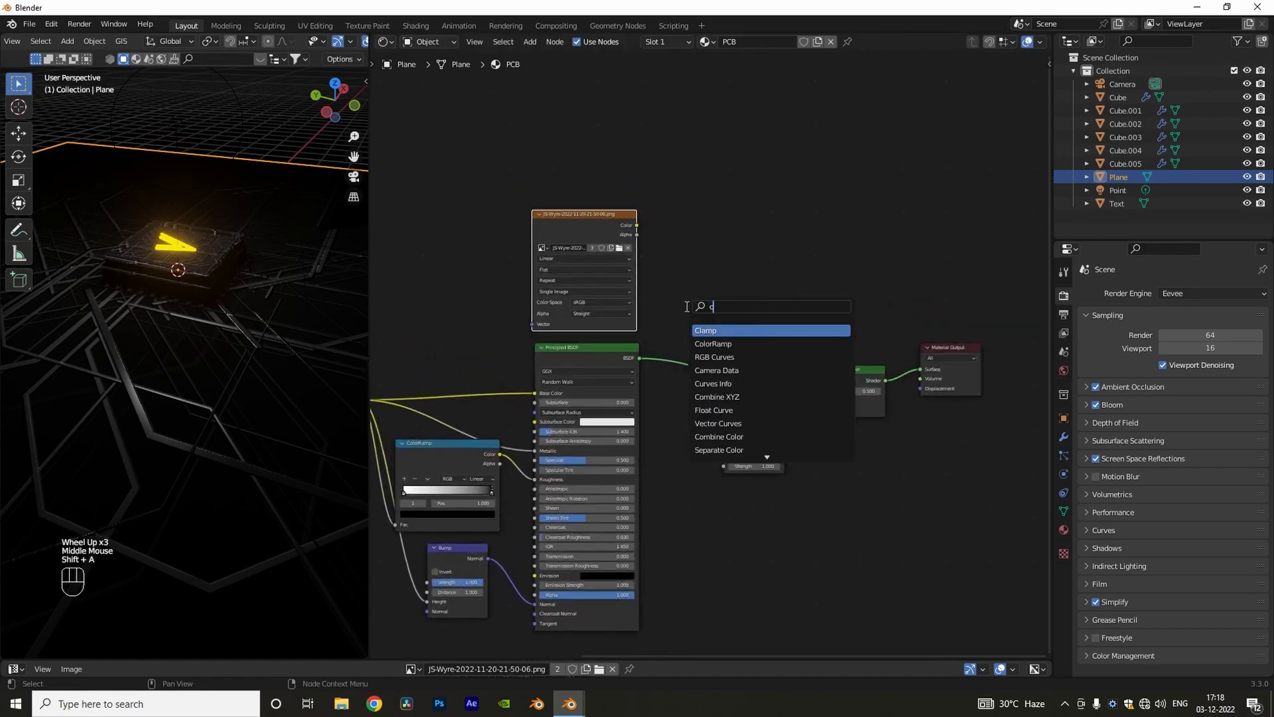
click(713, 343)
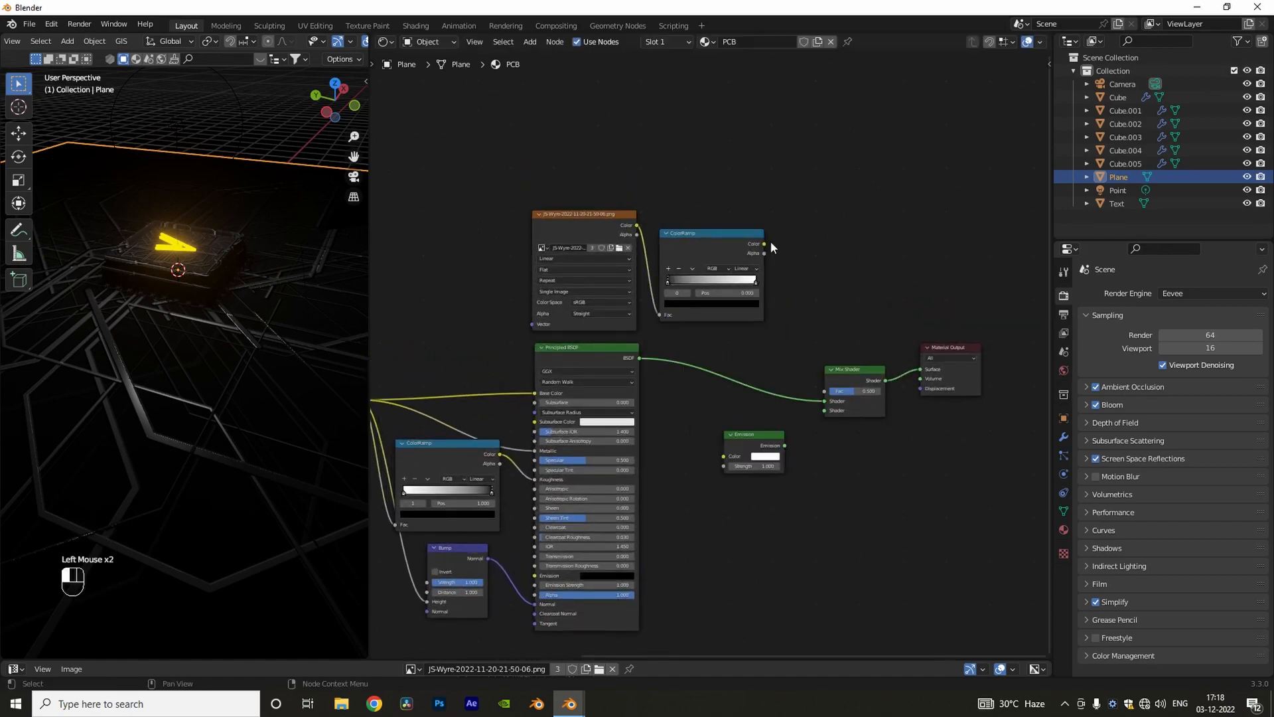
drag(764, 243, 825, 391)
drag(785, 446, 816, 413)
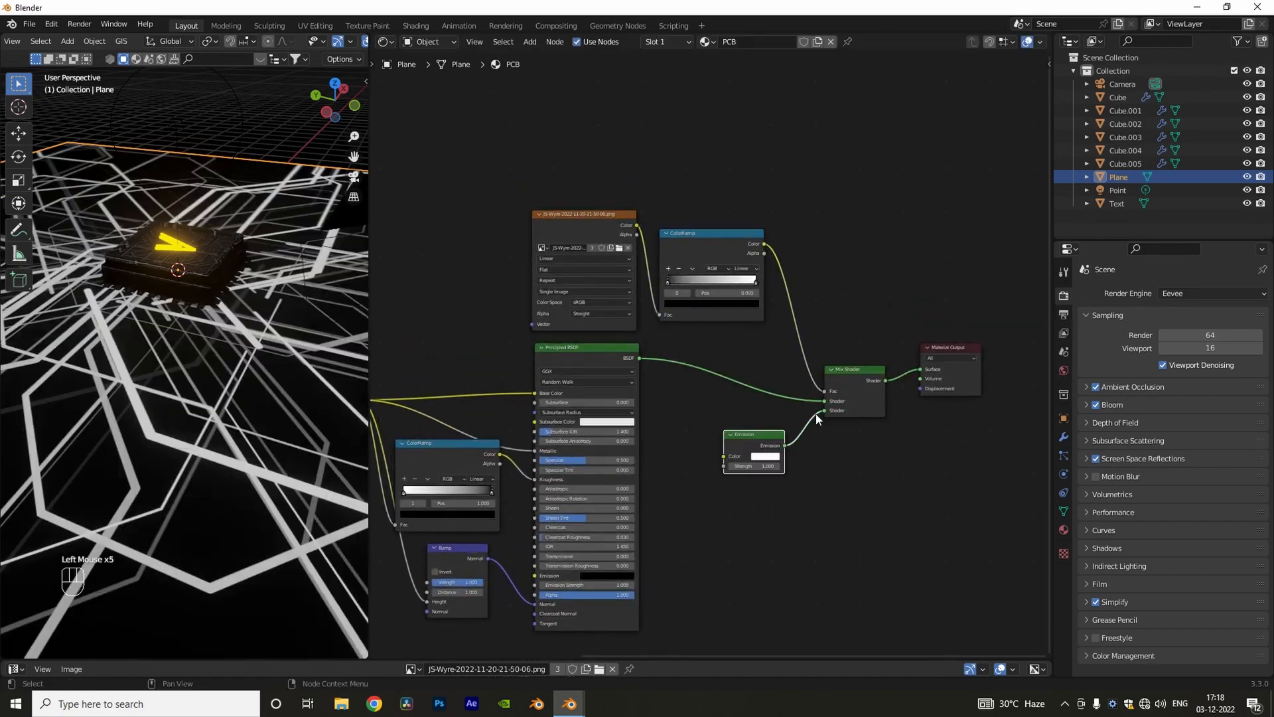
Step: Set the ground plane's emission color to orange and its strength to 5
click(766, 456)
drag(768, 376, 768, 384)
text(5)
key(Return)
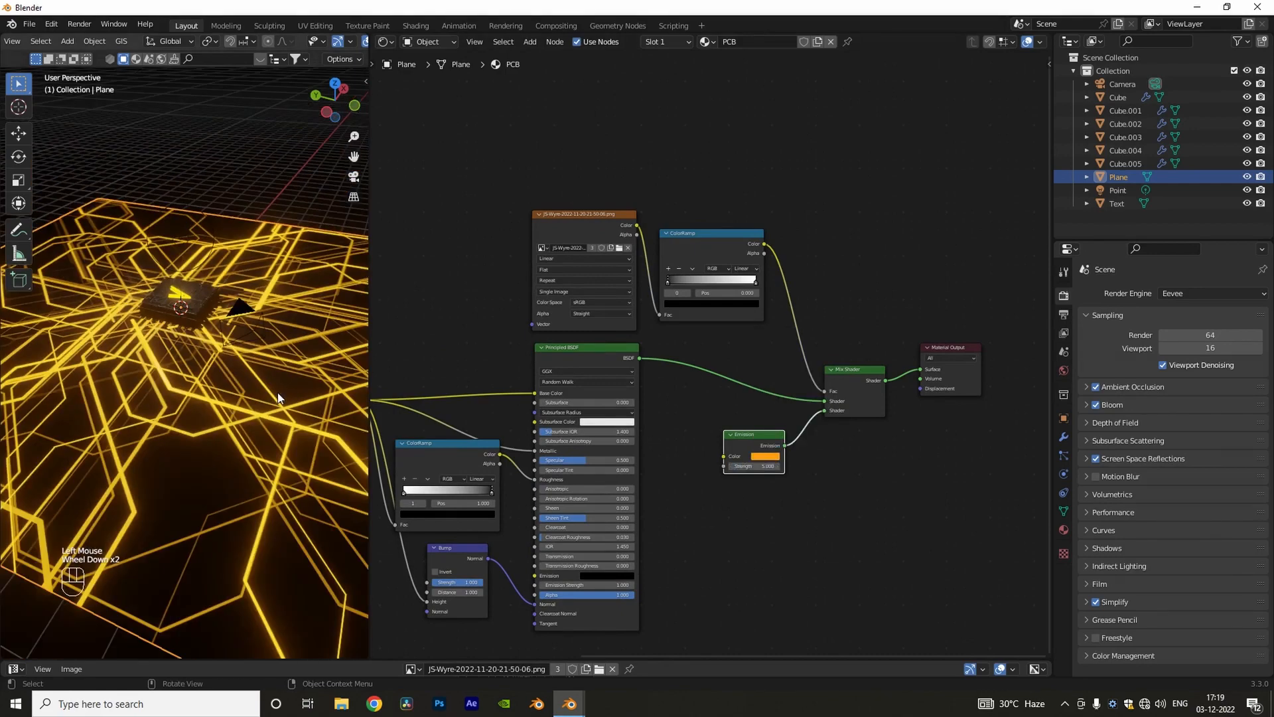
Step: Change the render engine to Cycles with 64 viewport and 128 render maximum samples
scroll(251, 381, up, 3)
scroll(251, 381, down, 3)
key(KP_0)
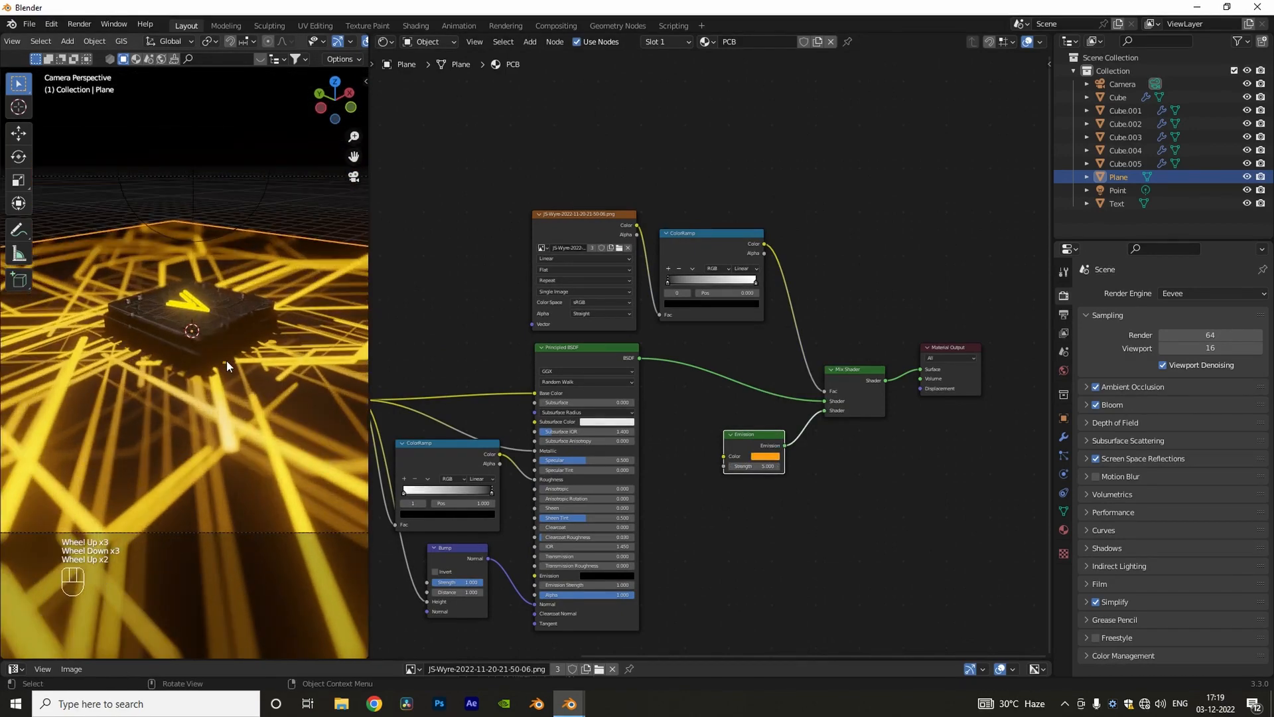
scroll(201, 448, down, 2)
middle_drag(202, 448, 205, 363)
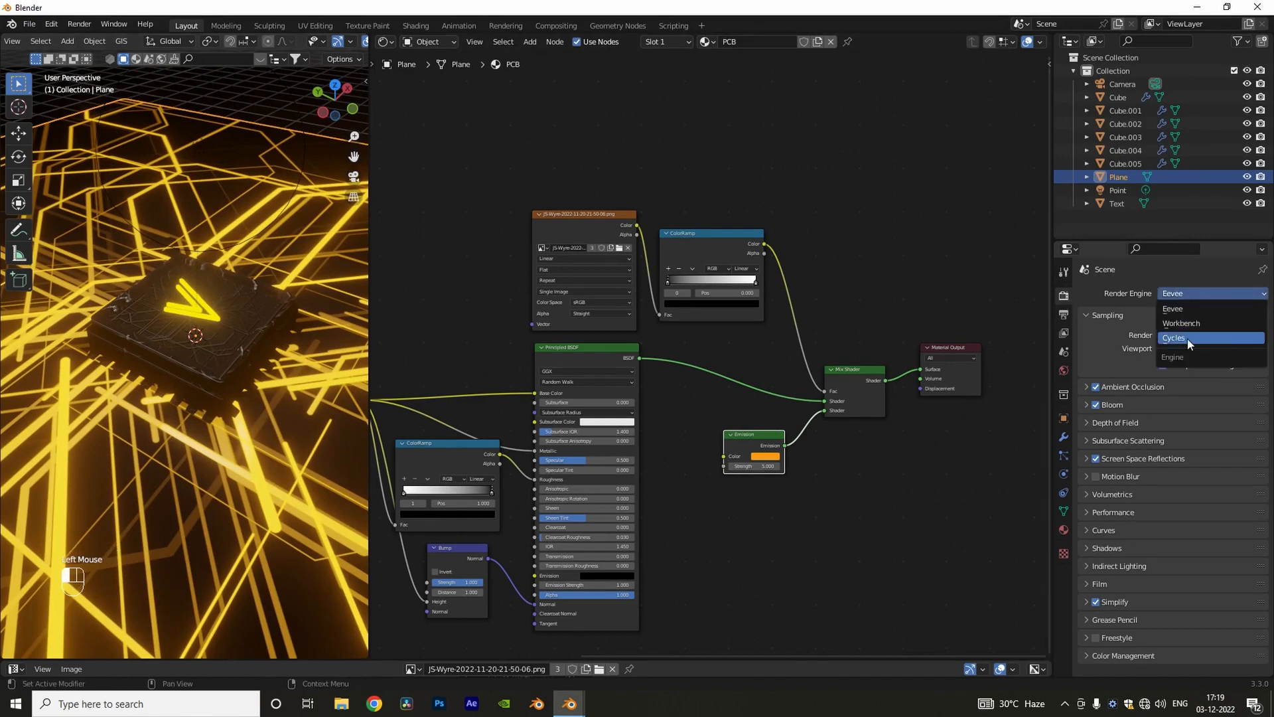
click(1189, 338)
double_click(1210, 401)
text(6)
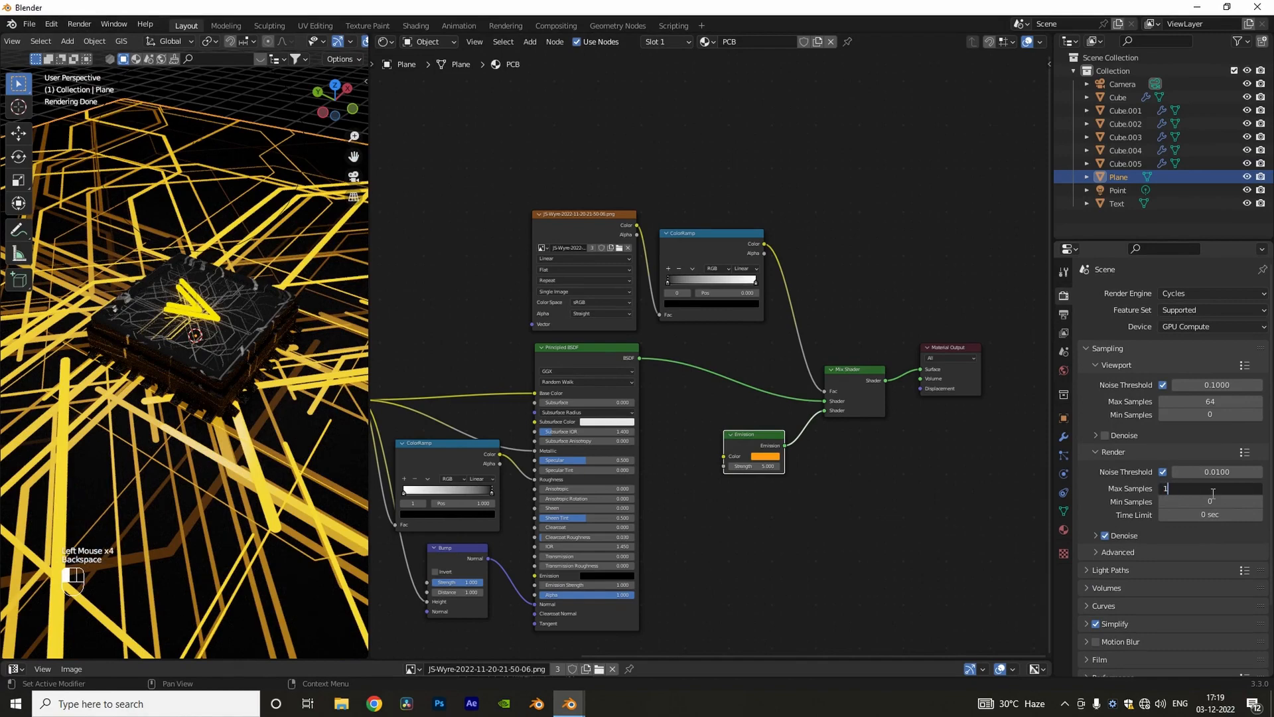
Step: Switch the viewport to Solid shading and add a cube at the scene centre
scroll(266, 332, down, 3)
middle_drag(265, 332, 272, 292)
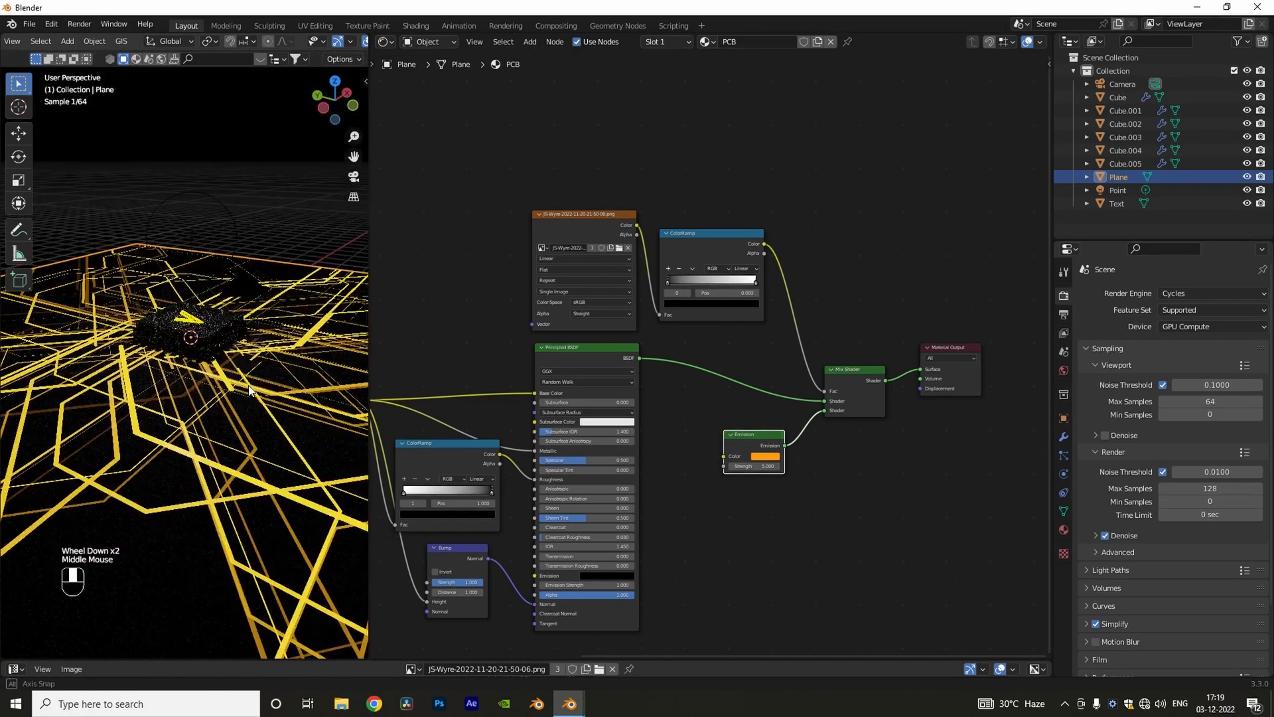
drag(370, 368, 681, 368)
click(632, 41)
scroll(462, 288, down, 2)
middle_drag(462, 288, 537, 252)
drag(681, 369, 880, 369)
key(shift+a)
mouse_move(490, 363)
click(531, 80)
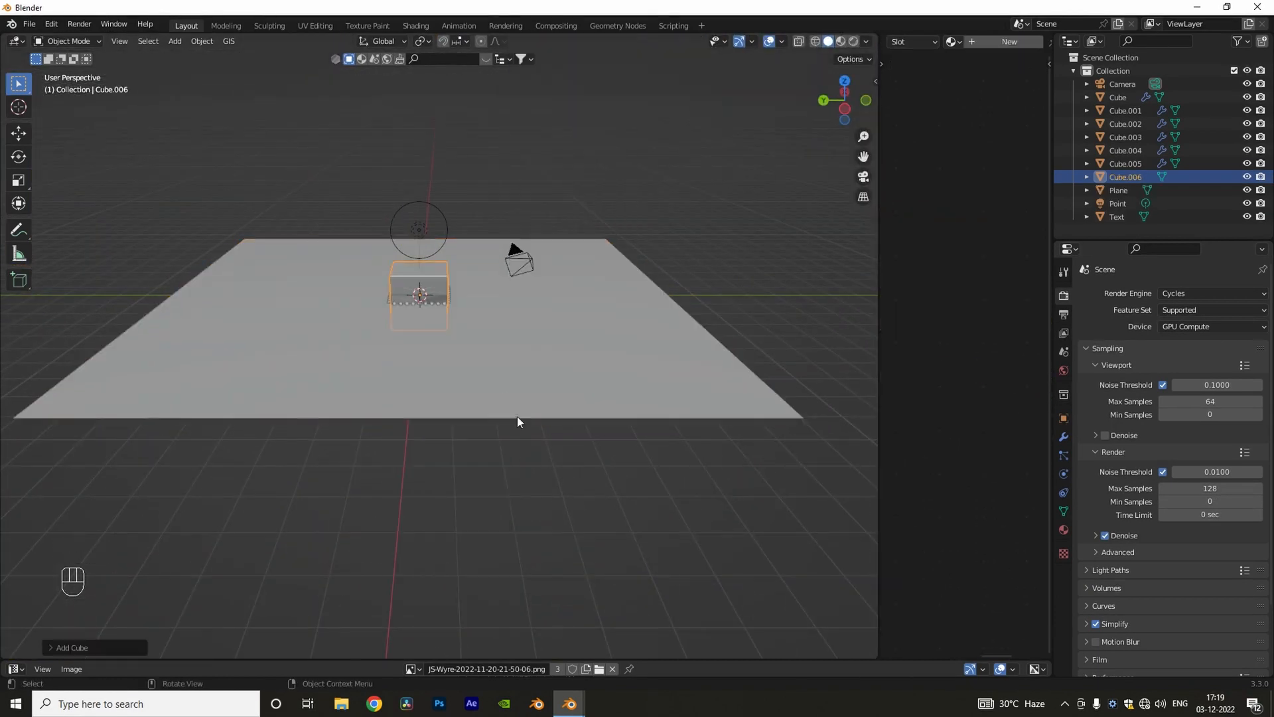
Step: Scale the new cube into a wide, low box over the ground plane and raise it to enclose the chip and camera
key(s)
key(z)
click(488, 416)
key(g)
key(z)
click(499, 352)
key(KP_0)
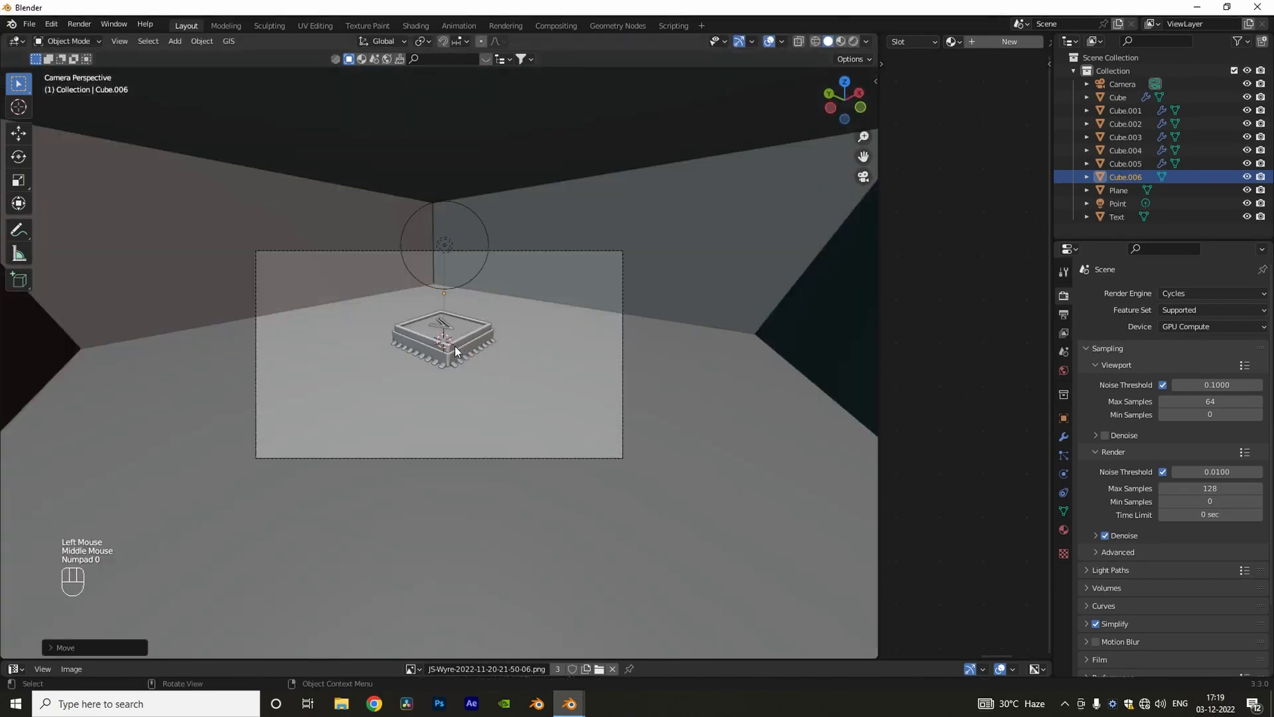
Step: Give the enclosing box a new material named volume
scroll(456, 345, down, 4)
middle_drag(455, 345, 525, 305)
drag(880, 365, 538, 358)
double_click(919, 43)
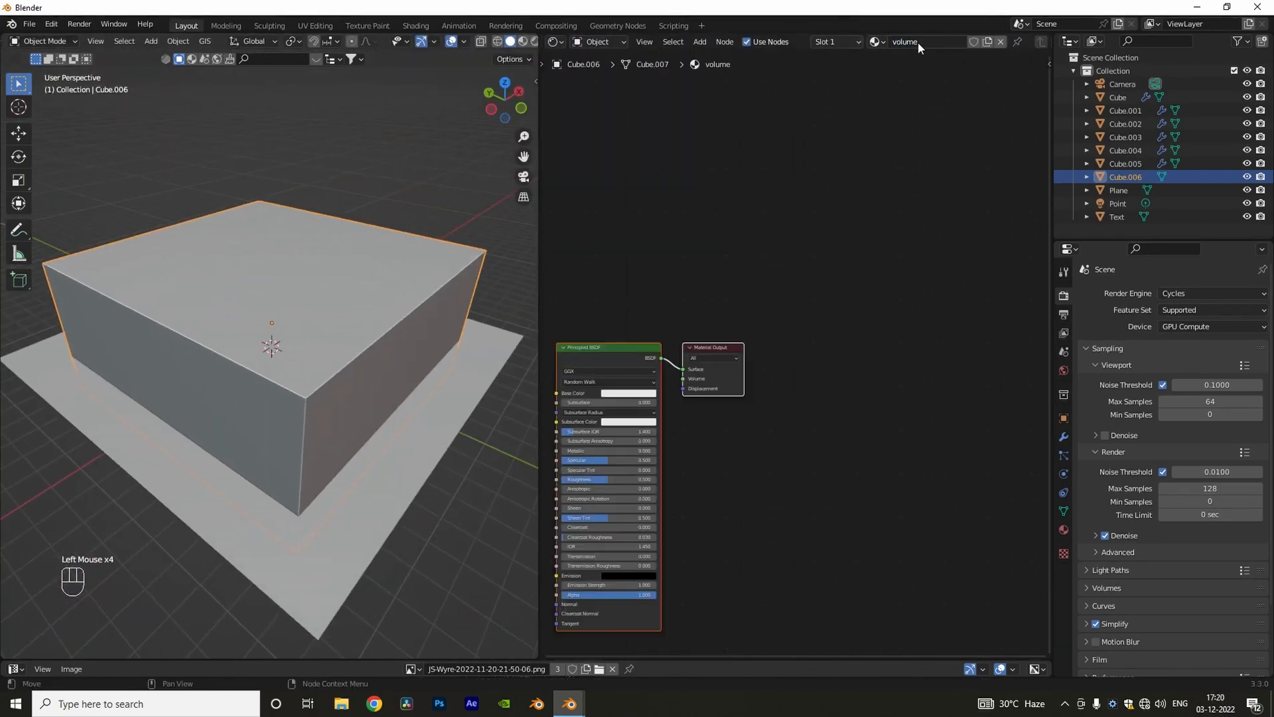
Step: Replace the volume material's Principled BSDF with a Principled Volume node
middle_drag(685, 400, 797, 355)
scroll(796, 355, up, 4)
middle_drag(797, 355, 943, 319)
scroll(904, 310, up, 2)
click(816, 258)
key(x)
middle_drag(816, 258, 798, 258)
key(Down)
key(Down)
key(Return)
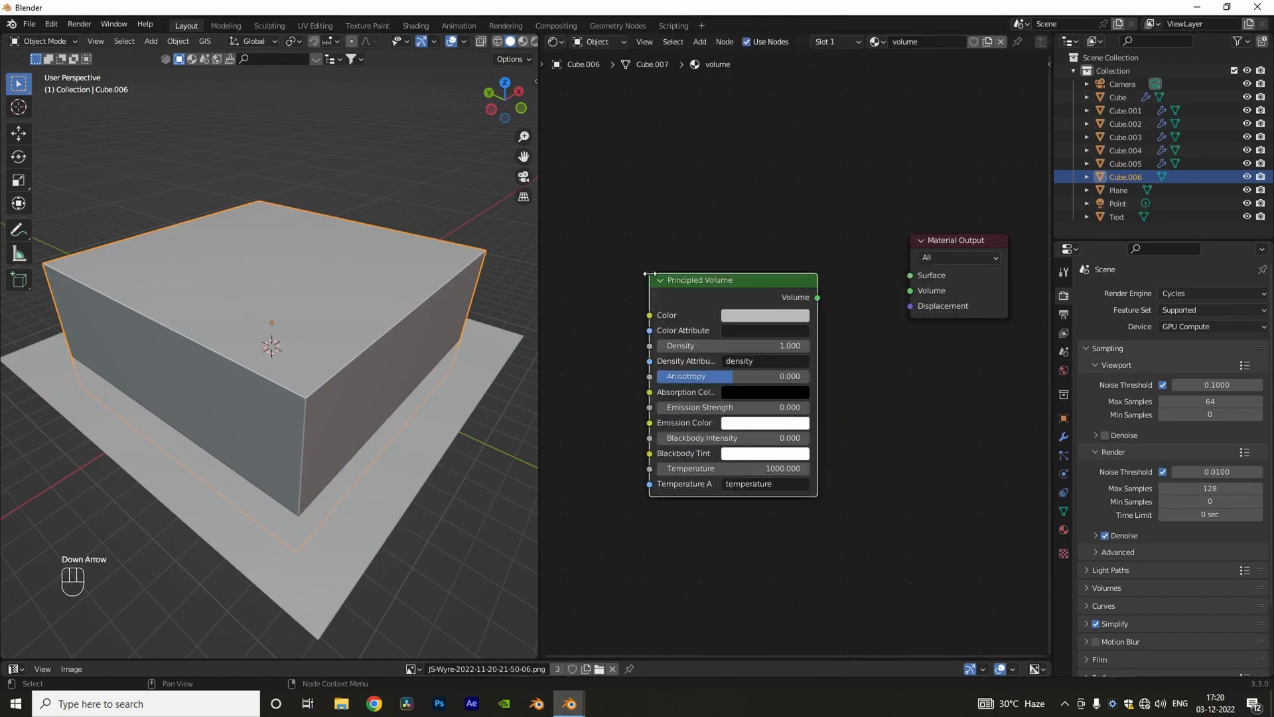
Step: Connect the Principled Volume to the output's Volume, set its density to 0.03 and view the result through the camera
click(523, 41)
scroll(400, 334, up, 4)
middle_drag(400, 334, 375, 312)
double_click(768, 347)
text(.03)
key(Return)
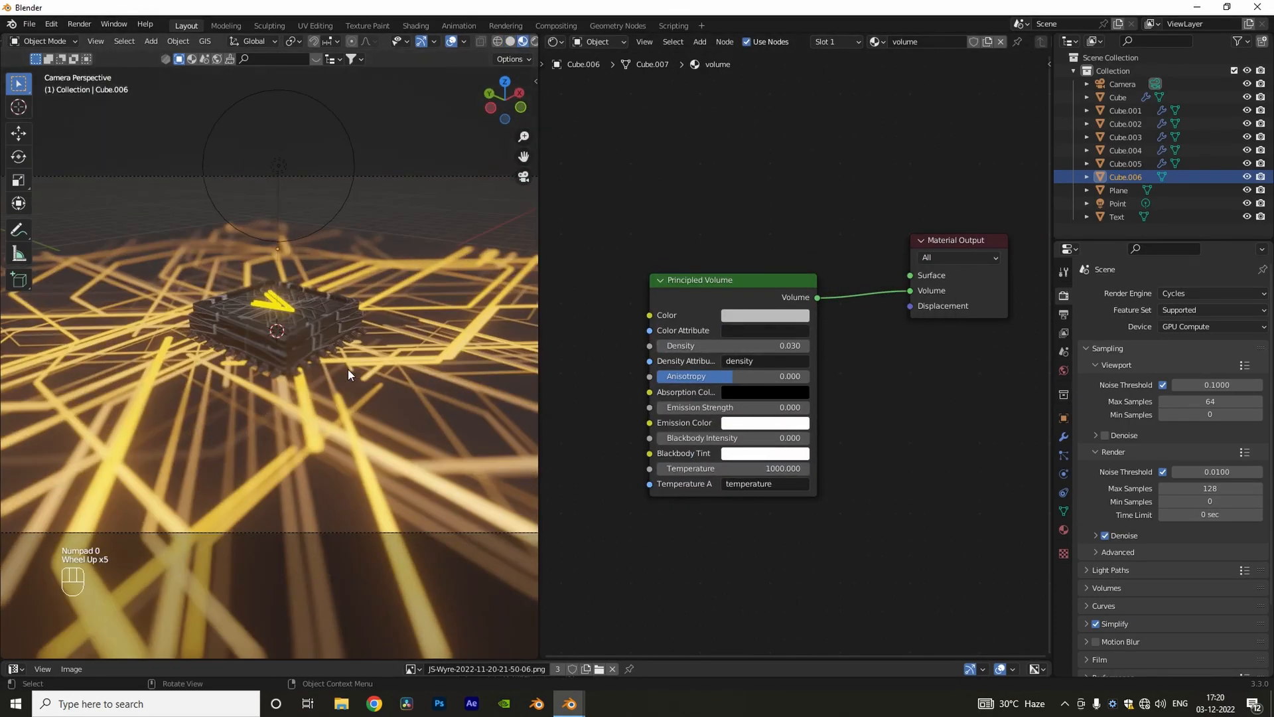
key(KP_0)
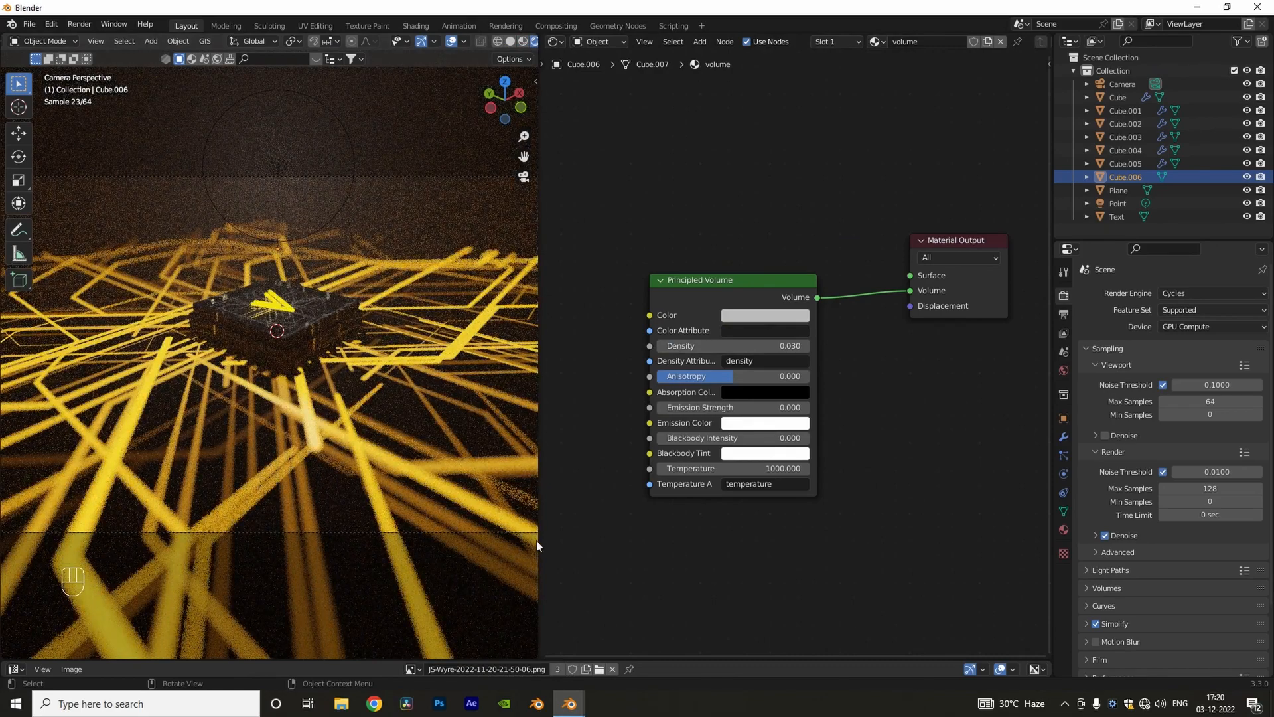
Step: Select the ground plane, widen the 3D viewport and open an enlarged Timeline below it
click(429, 518)
scroll(644, 441, down, 5)
middle_drag(690, 222, 671, 106)
scroll(714, 432, down, 2)
middle_drag(714, 432, 793, 466)
drag(539, 452, 910, 444)
scroll(544, 443, down, 2)
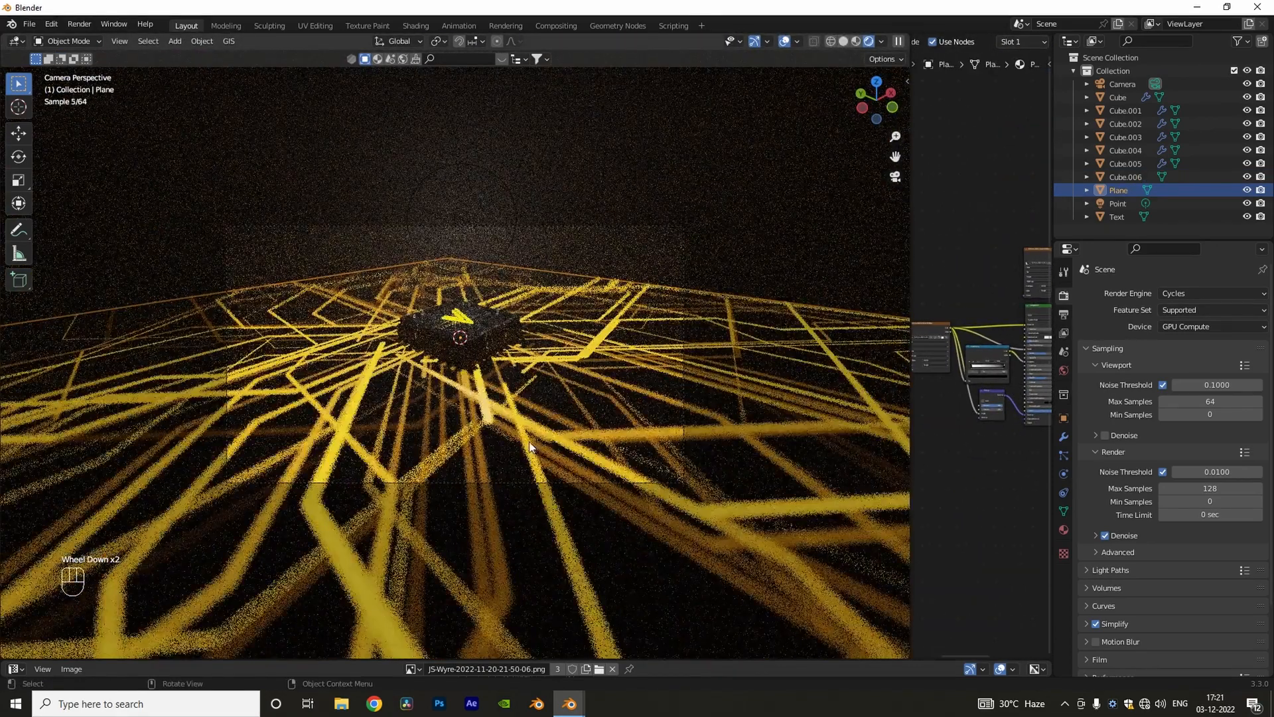
drag(677, 660, 674, 482)
click(16, 582)
click(232, 468)
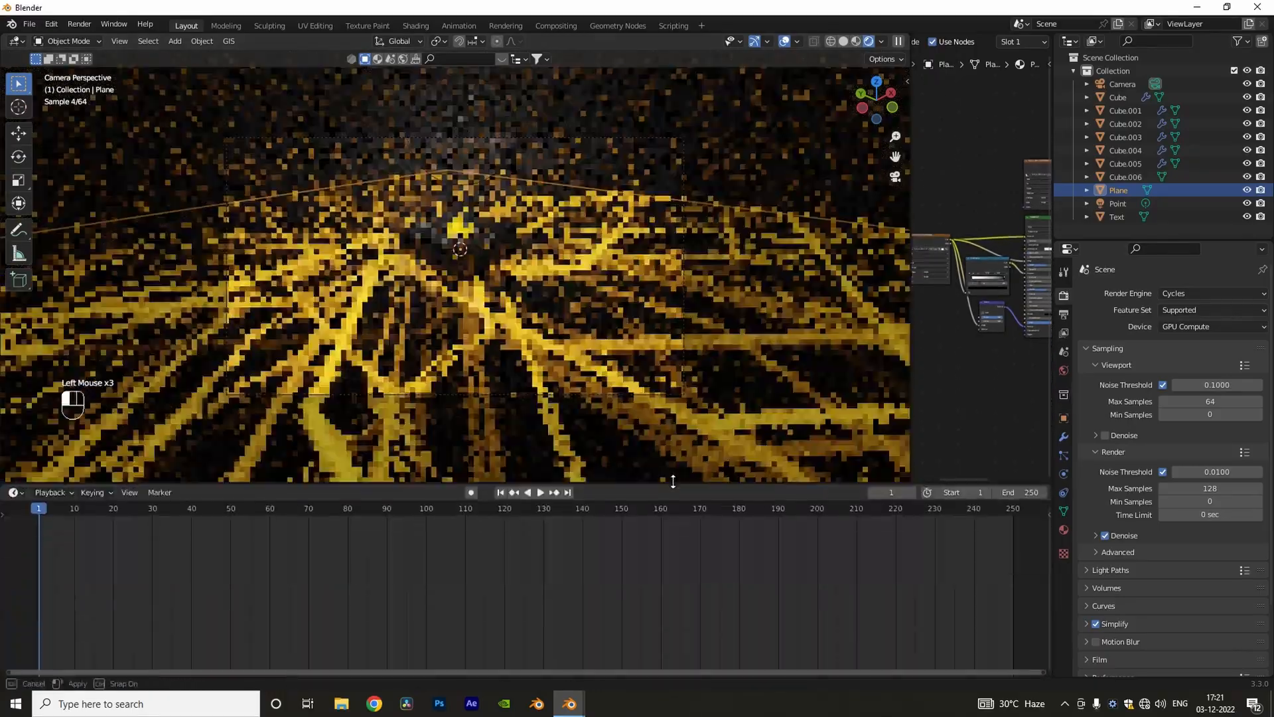
Step: Parent the V logo text to the chip's top cube, with the cube as the parent object
click(468, 394)
click(463, 186)
scroll(464, 199, up, 3)
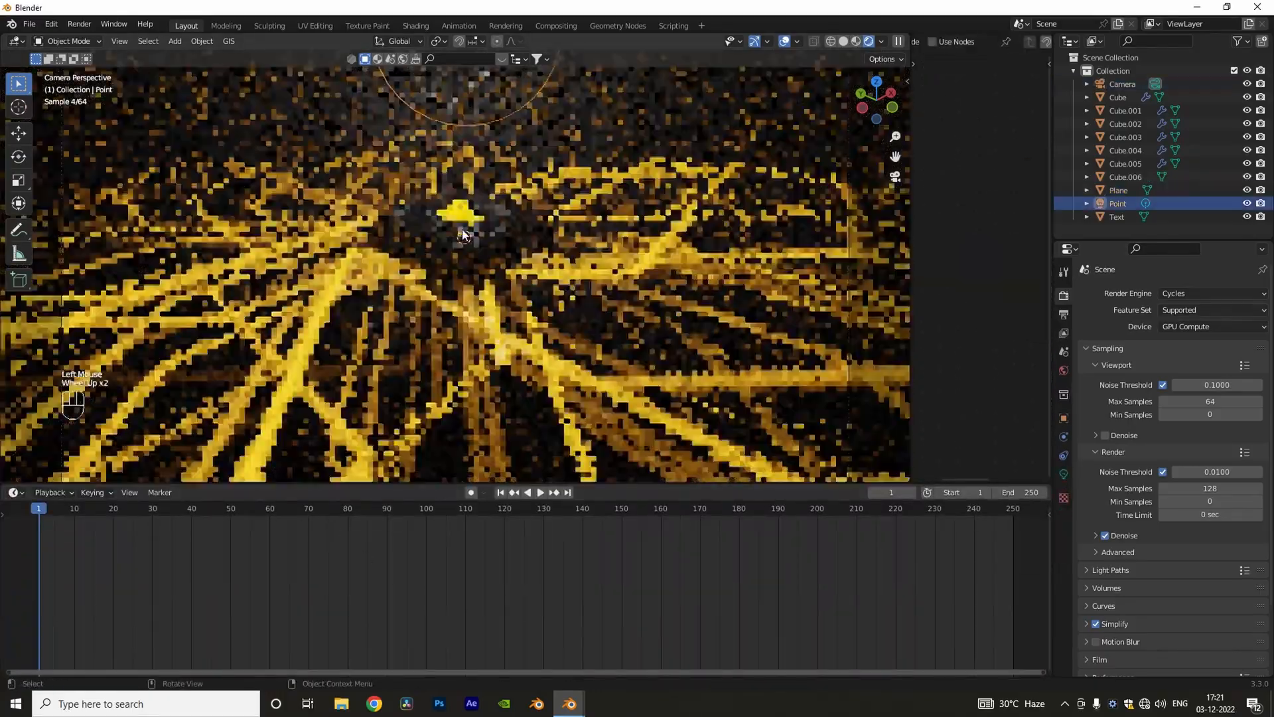
shift+scroll(465, 211, up, 1)
mouse_move(465, 213)
shift+middle_down()
mouse_move(477, 269)
mouse_move(476, 190)
shift+middle_up()
click(476, 190)
shift+click(543, 194)
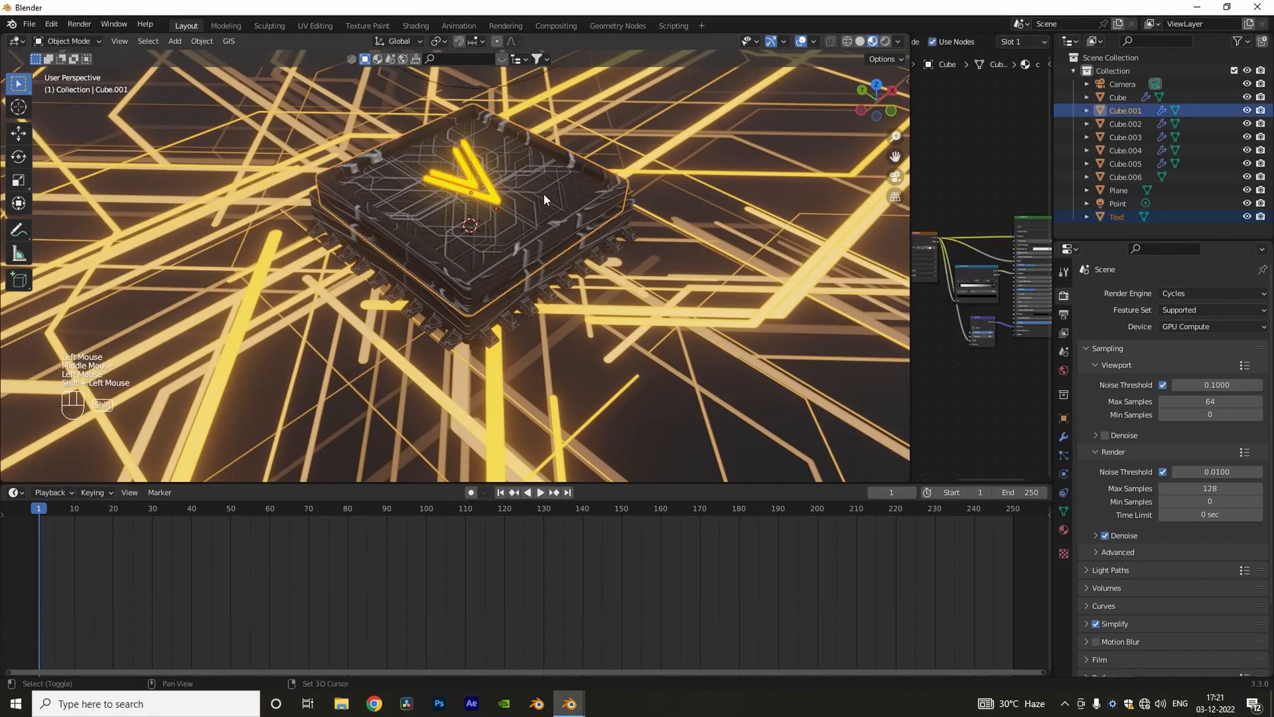
key(ctrl+p)
click(543, 194)
Step: Keyframe the chip's top part at frame 60, then return to frame 1 in camera view
middle_drag(478, 250, 483, 437)
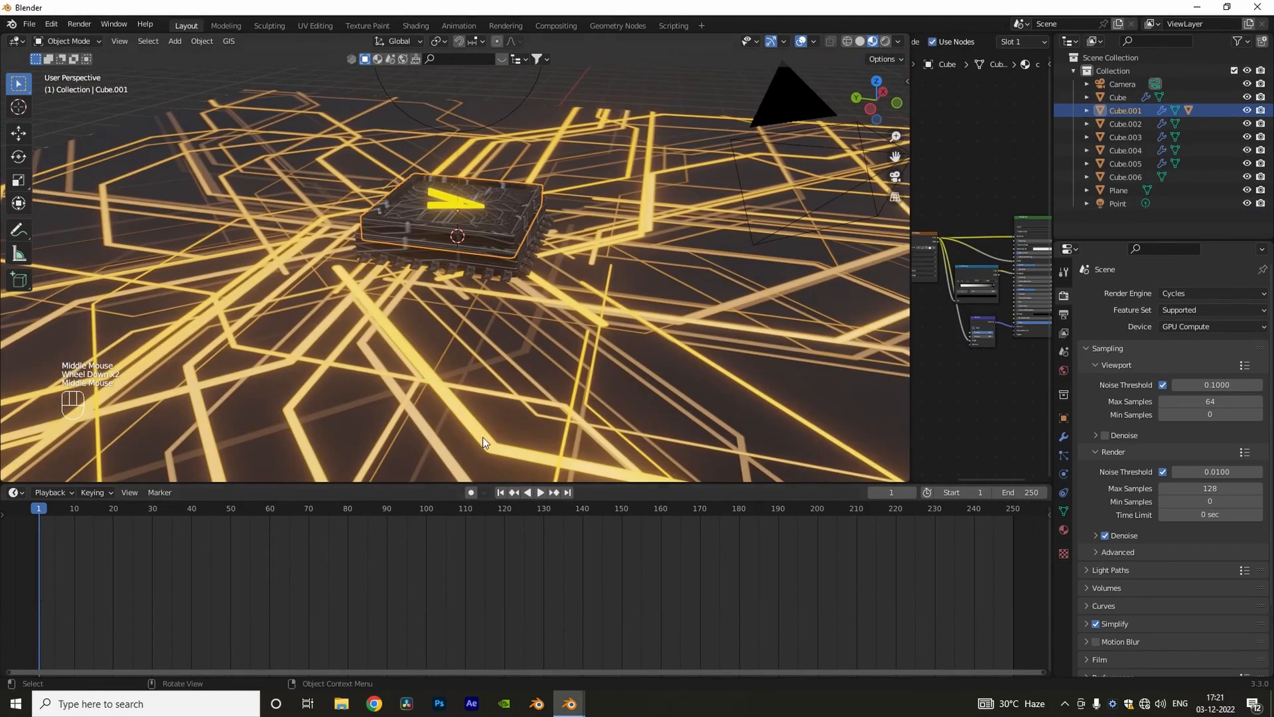
click(269, 512)
key(i)
click(477, 258)
key(shift+Left)
key(KP_0)
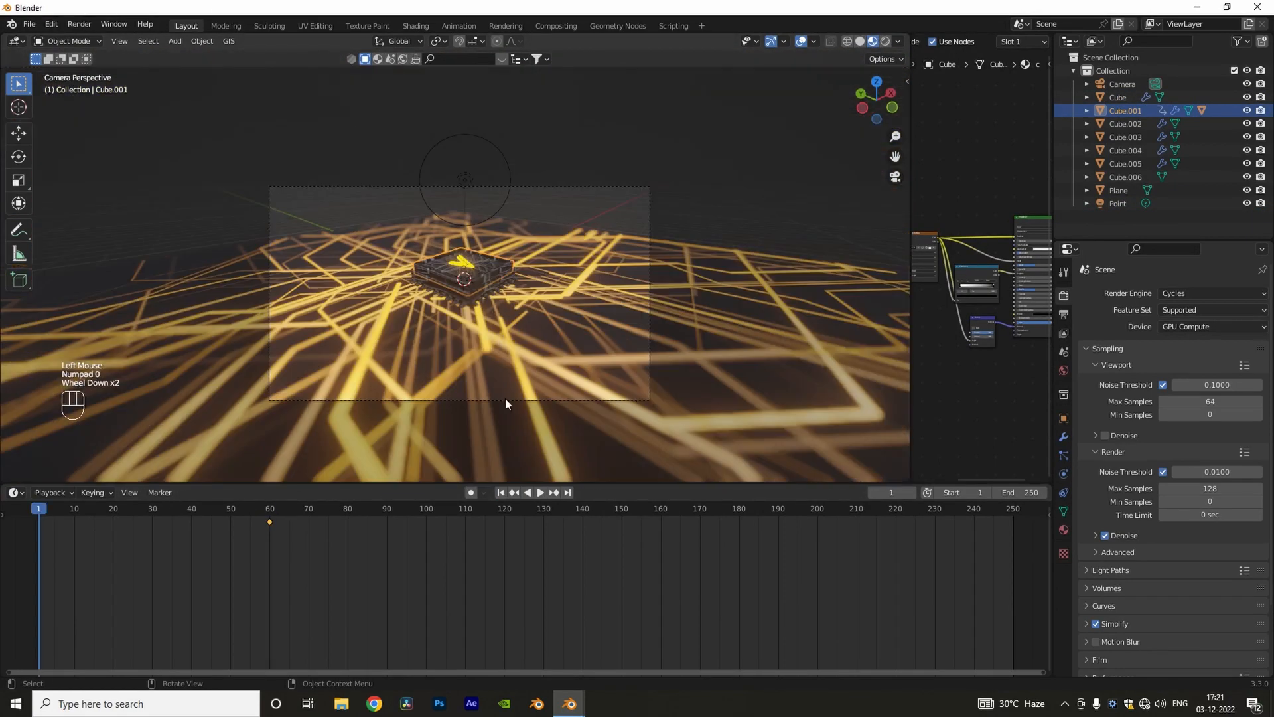
Step: Lock the camera to the view, swing it to a lower angle on the chip, unlock it and keyframe the camera at frame 1
click(504, 400)
key(n)
click(828, 243)
key(n)
middle_drag(391, 385, 452, 323)
key(n)
click(827, 243)
key(i)
click(523, 327)
Step: Raise the chip's top part along Z above its base
click(463, 288)
scroll(454, 331, up, 2)
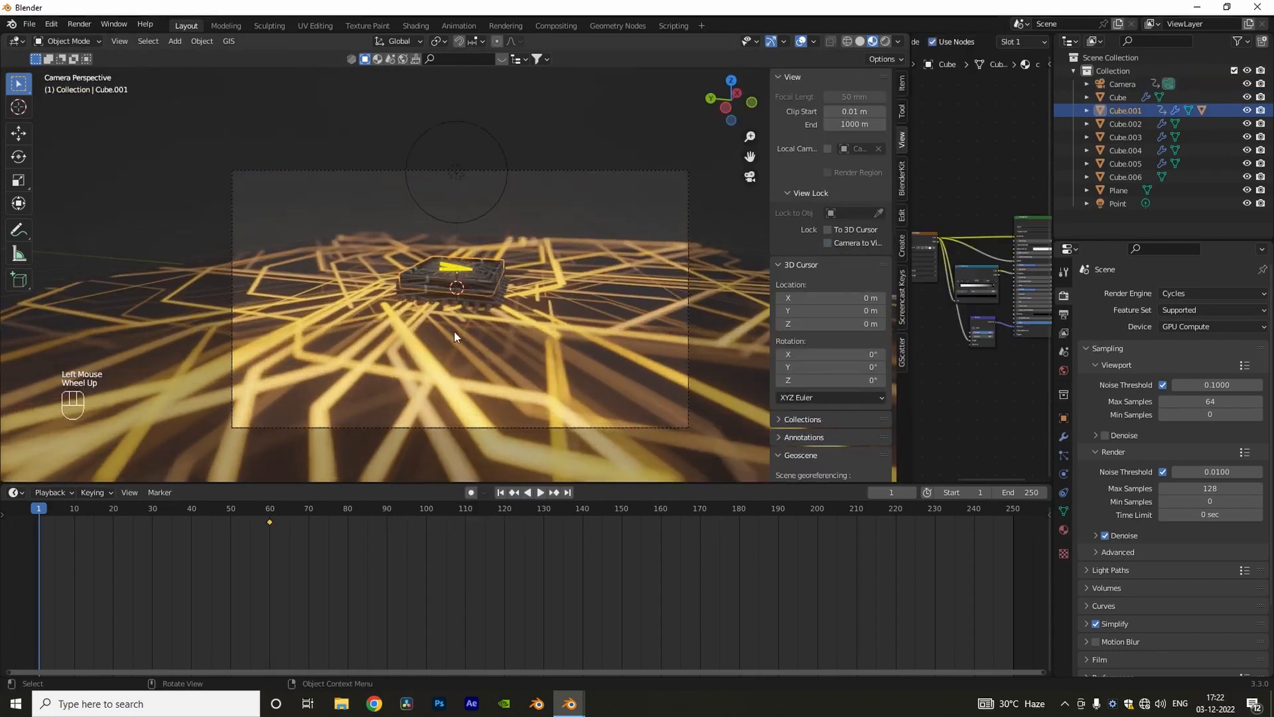
key(g)
key(z)
click(455, 309)
Step: Tilt the raised top part freely and about the Y axis, and keyframe it at frame 1
key(r)
click(560, 262)
key(r)
key(y)
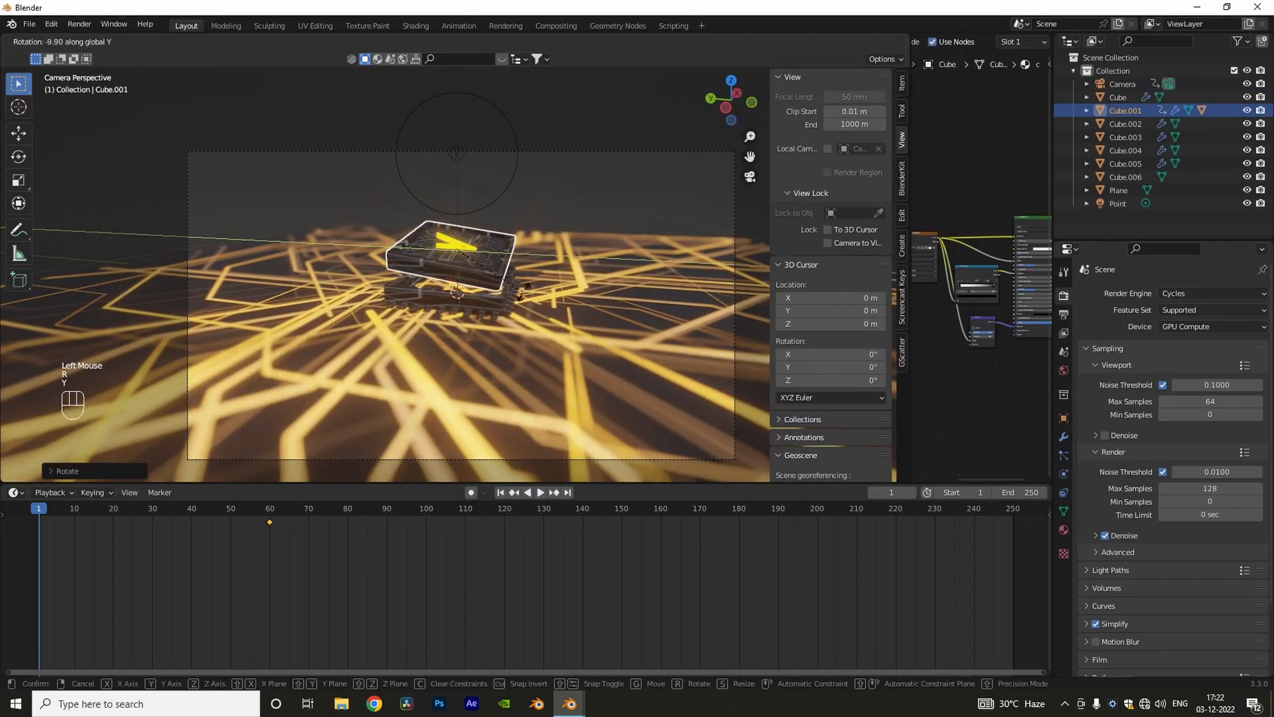
click(573, 236)
drag(310, 511, 38, 535)
click(39, 511)
Step: Set the Emission strength in the ground plane's material to 0
scroll(934, 357, down, 1)
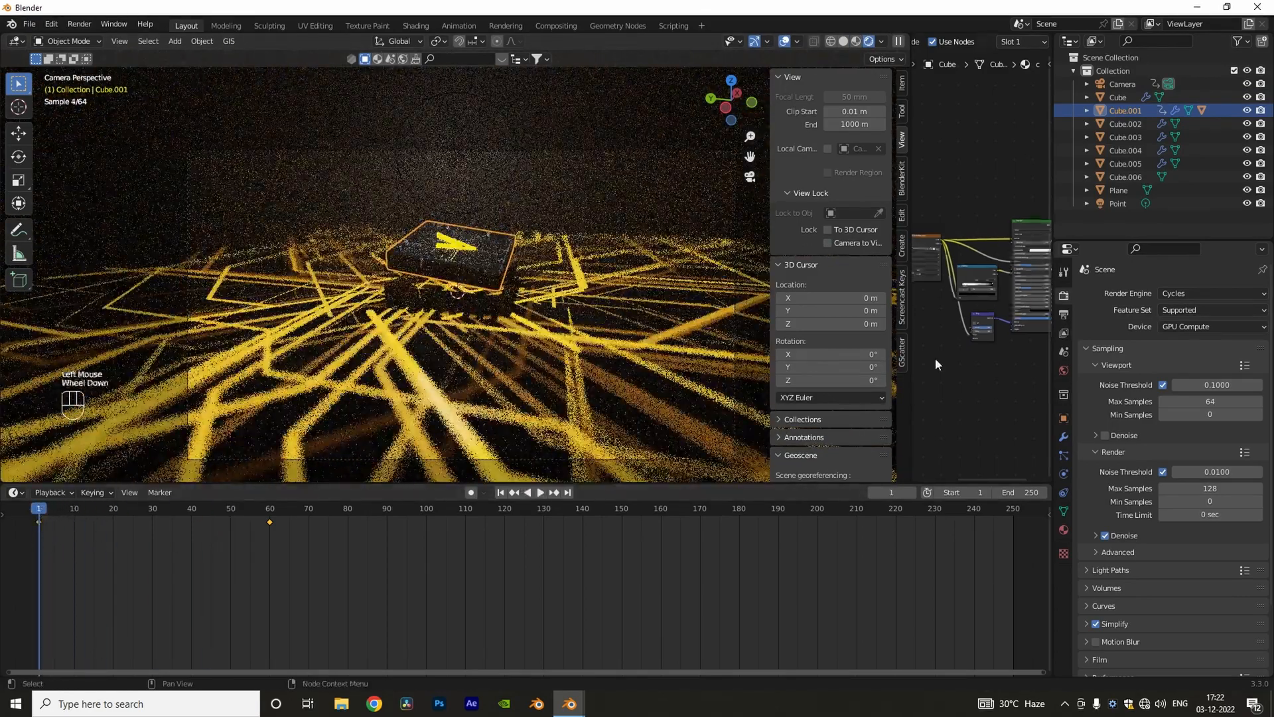
scroll(950, 233, up, 4)
middle_drag(1028, 292, 1036, 359)
scroll(949, 235, up, 1)
click(666, 377)
middle_drag(1036, 292, 943, 319)
scroll(996, 324, up, 8)
click(956, 343)
text(0)
key(Return)
Step: Hide the viewport sidebar and give the point light above the chip a pale blue color
click(735, 286)
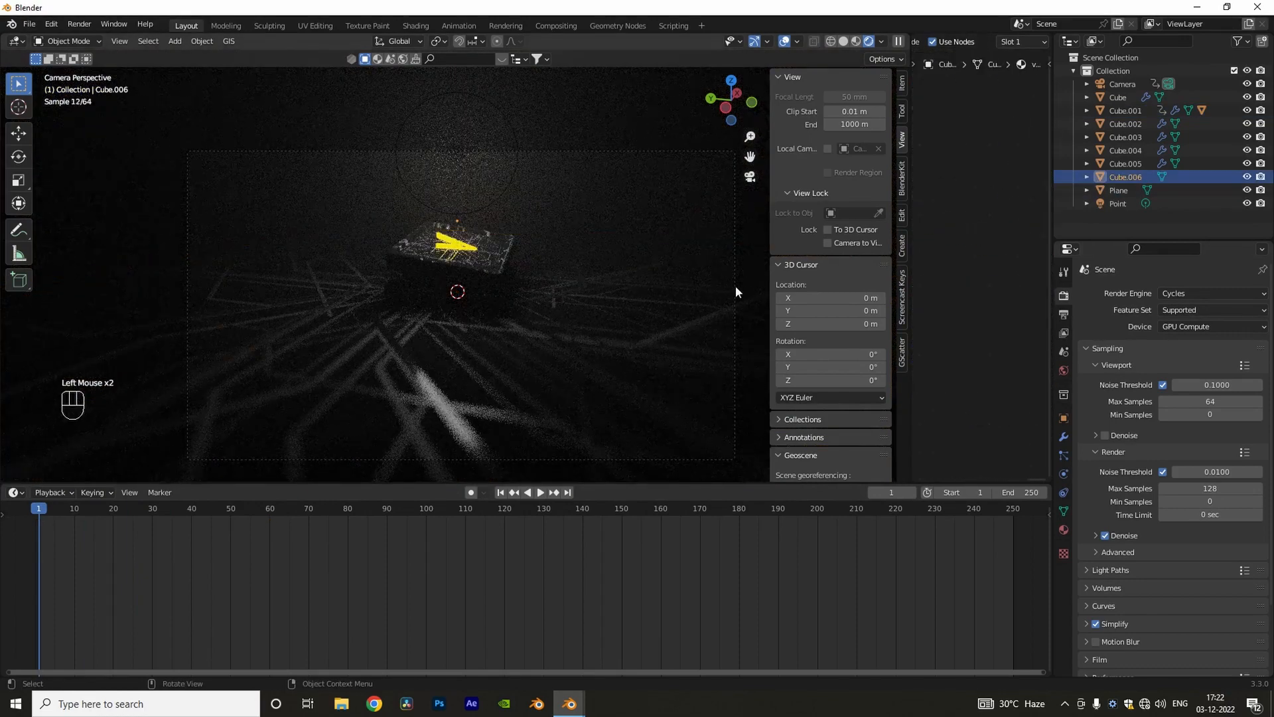
key(n)
middle_drag(523, 282, 501, 273)
key(KP_0)
click(463, 154)
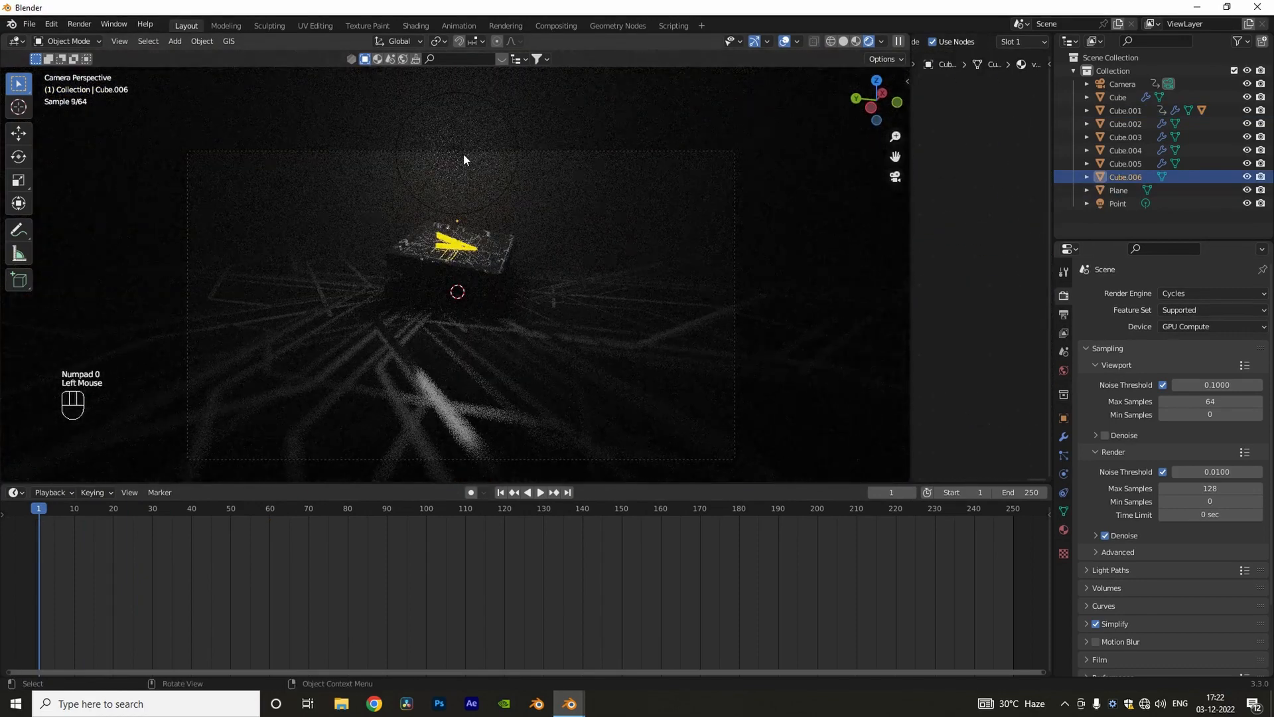
click(457, 154)
click(1064, 474)
click(1202, 370)
click(1185, 226)
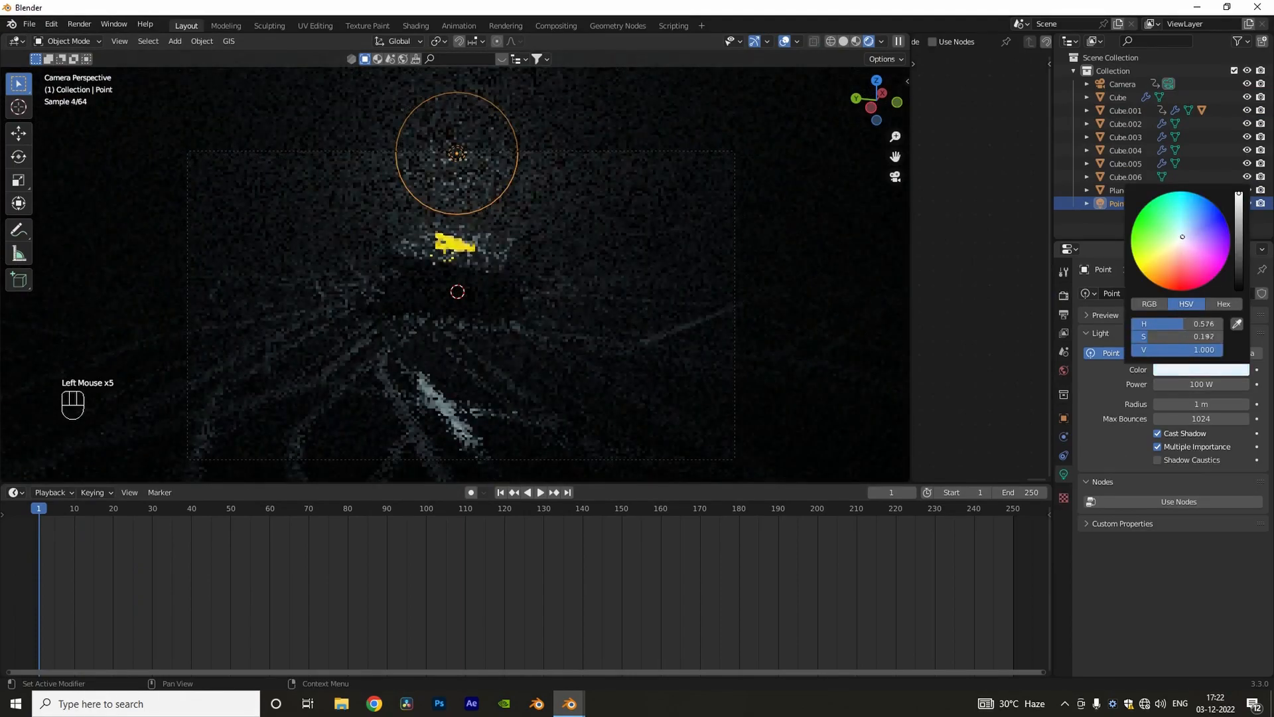
Step: Switch to Material Preview shading and play the chip animation from an angled view
mouse_move(38, 515)
mouse_down()
mouse_move(118, 539)
mouse_move(38, 524)
mouse_up()
click(856, 41)
middle_drag(737, 192, 643, 305)
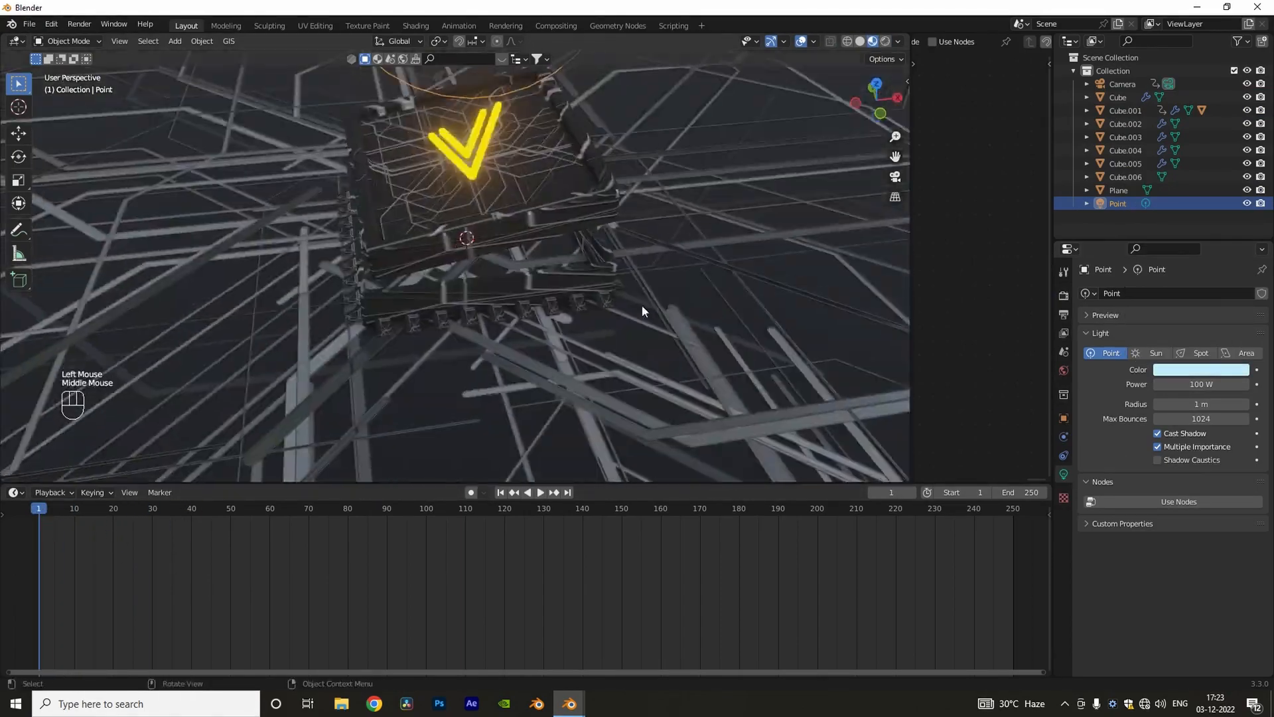
scroll(598, 299, down, 3)
middle_drag(478, 299, 496, 272)
key(space)
key(space)
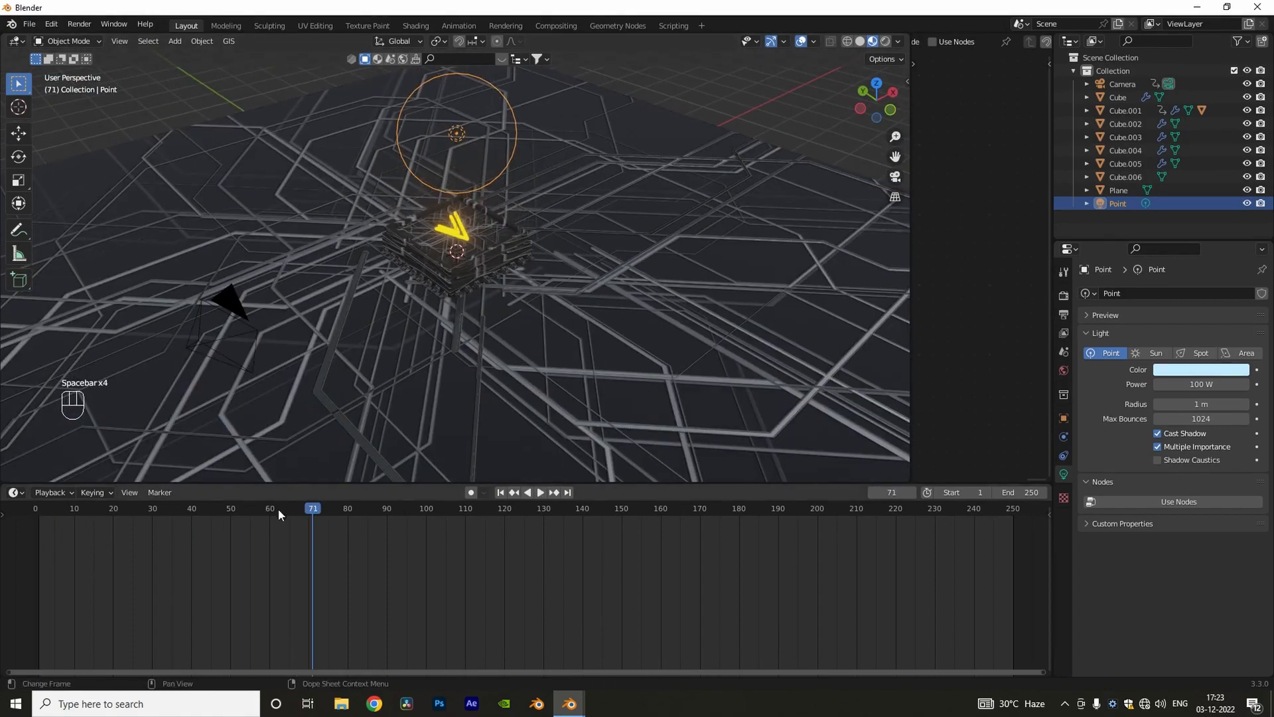
Step: Shrink the Timeline and widen the Shader Editor beside the 3D viewport
drag(774, 483, 750, 608)
middle_drag(617, 379, 572, 391)
scroll(569, 386, down, 3)
shift+middle_drag(564, 380, 532, 340)
drag(910, 354, 592, 345)
scroll(440, 338, up, 1)
scroll(440, 337, up, 3)
middle_drag(406, 299, 381, 321)
Step: Select the ground plane and enlarge the Shader Editor further around the PCB material's Emission and Mix Shader nodes
scroll(379, 321, up, 1)
click(380, 321)
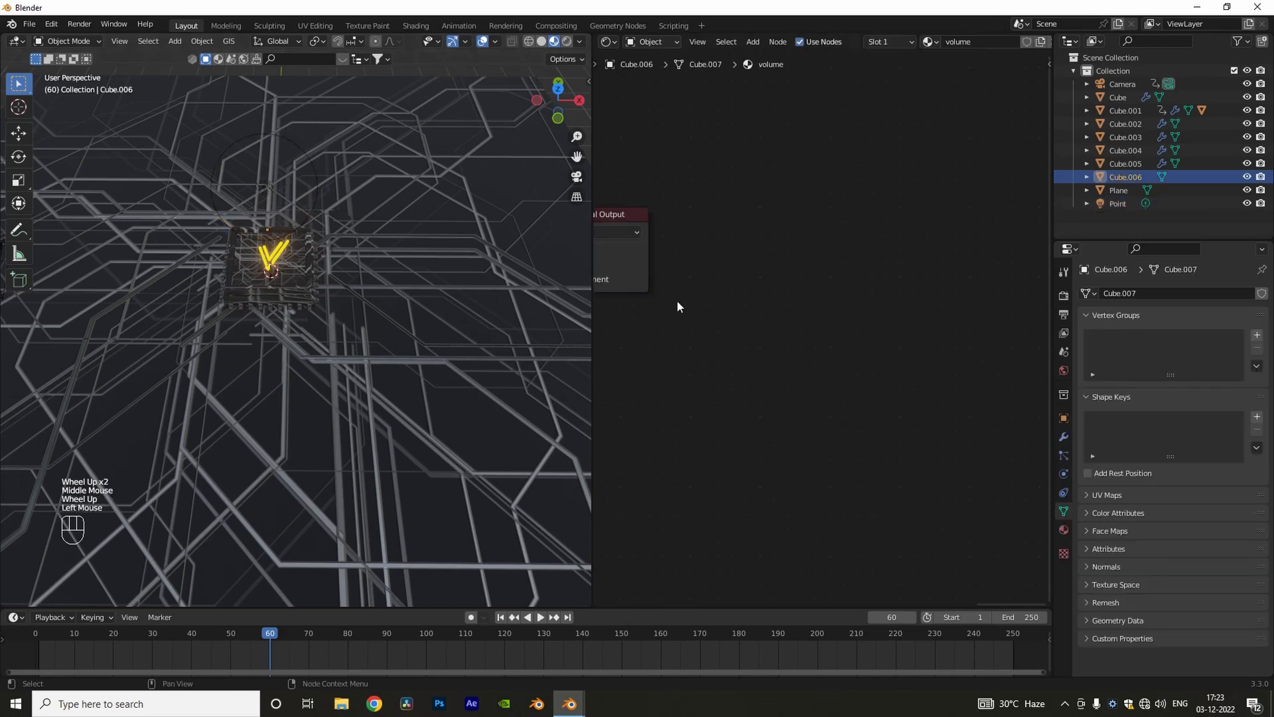
key(KP_Decimal)
key(a)
key(KP_Decimal)
scroll(677, 300, up, 2)
click(484, 434)
scroll(856, 385, down, 4)
middle_drag(936, 422, 803, 407)
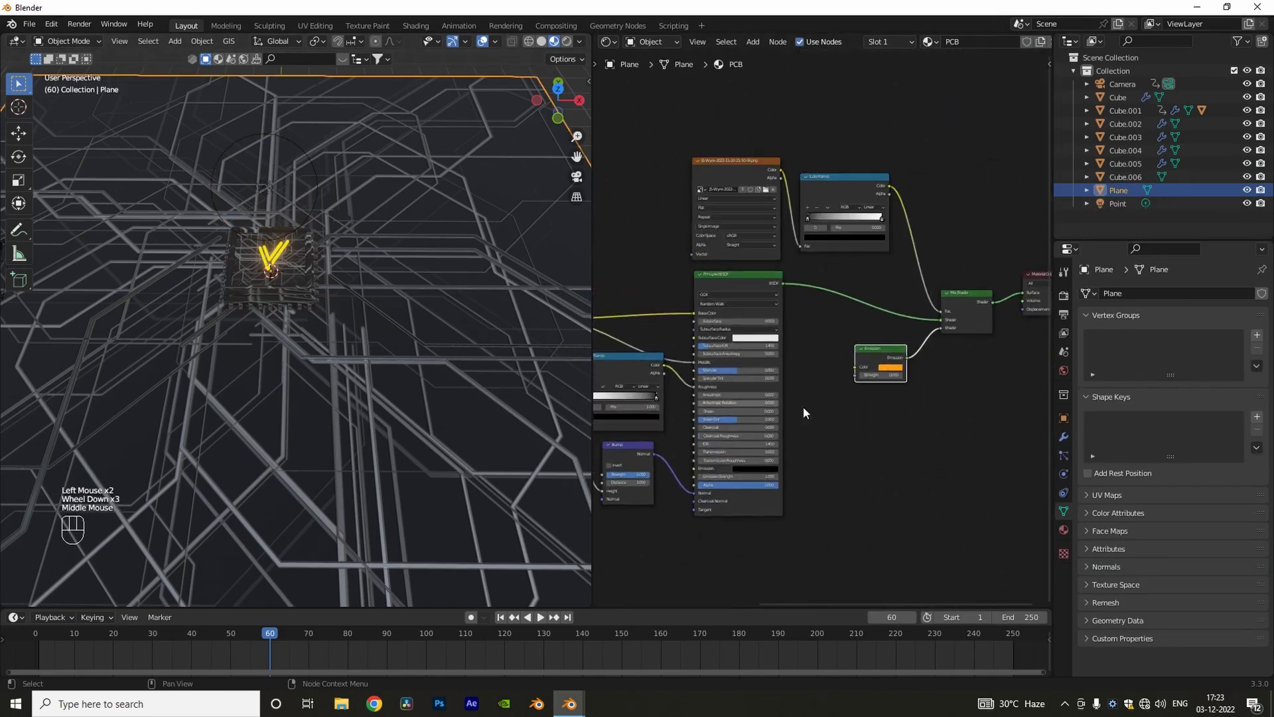
scroll(989, 373, up, 1)
middle_drag(996, 371, 851, 408)
scroll(851, 407, up, 2)
drag(592, 454, 208, 435)
Step: Spread out the Mix Shader, Material Output and Emission nodes, and place a new ColorRamp beside the Emission node
drag(768, 231, 431, 469)
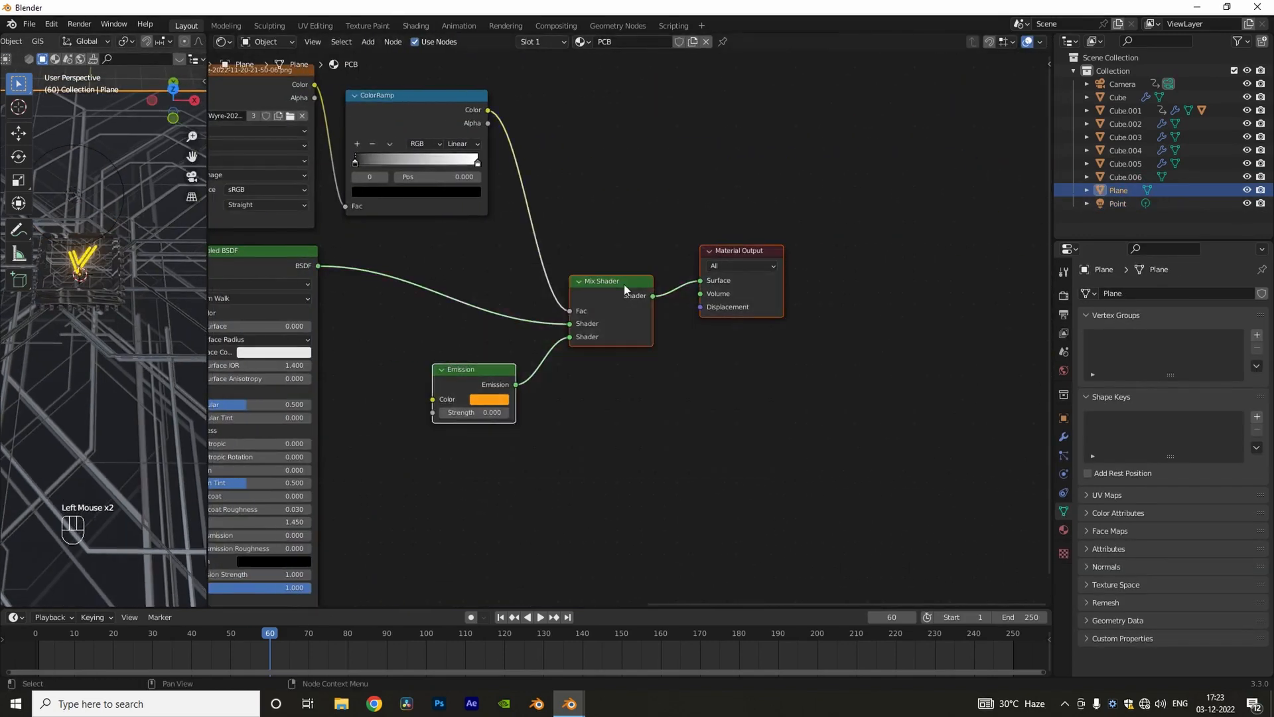
drag(624, 284, 866, 262)
text(color)
key(Return)
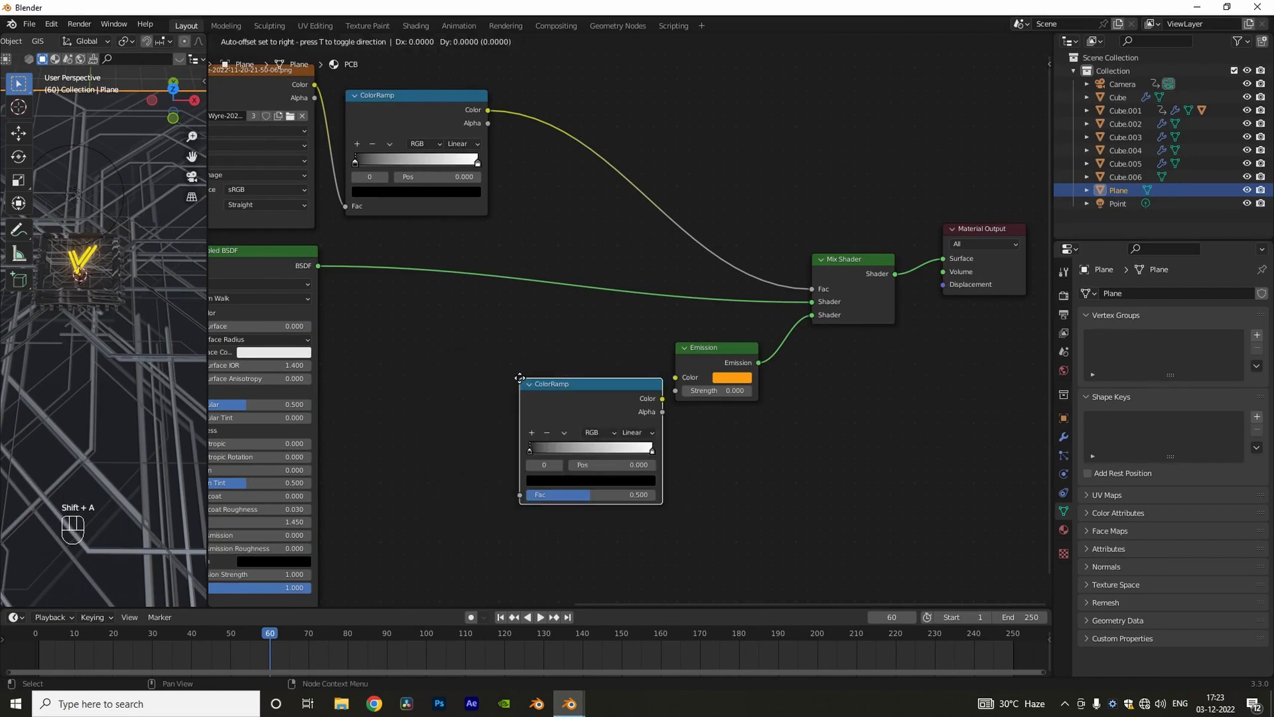
click(518, 351)
Step: Add a Gradient Texture node near the new ColorRamp and rearrange the neighbouring nodes
key(shift+a)
click(649, 516)
key(Return)
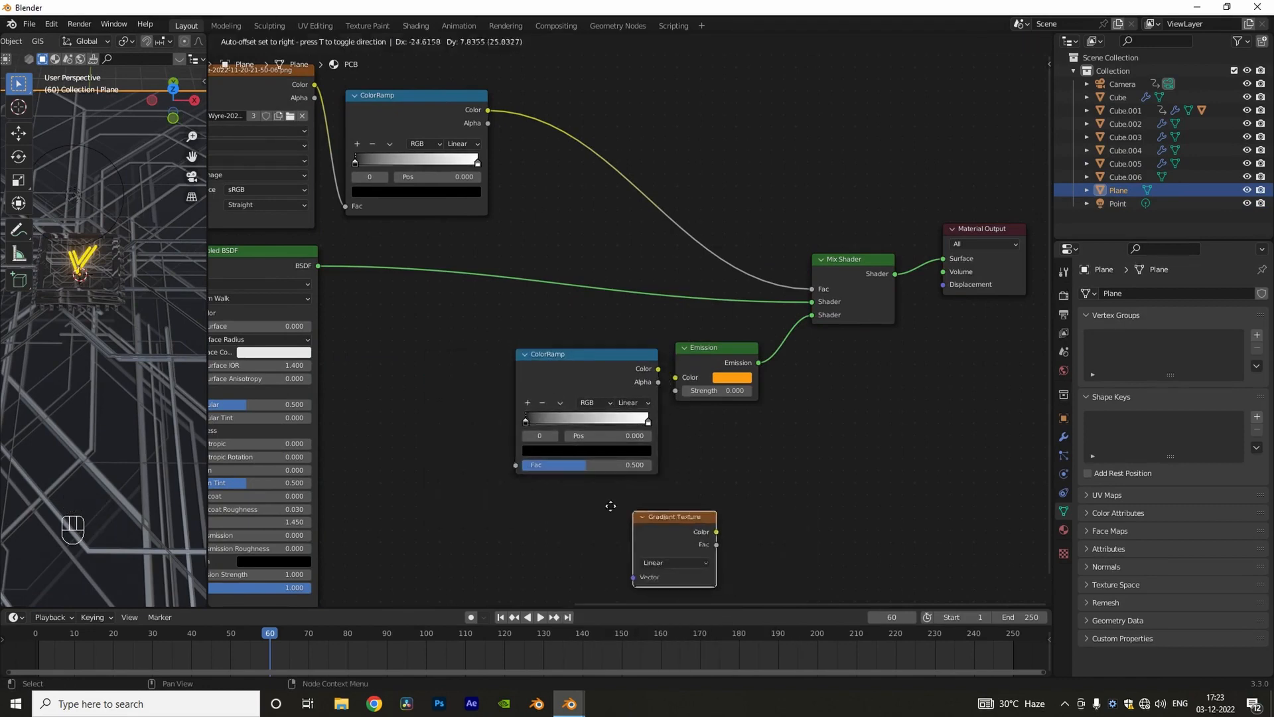
click(479, 489)
scroll(565, 259, down, 4)
middle_drag(564, 258, 419, 258)
drag(407, 136, 727, 455)
drag(624, 263, 802, 248)
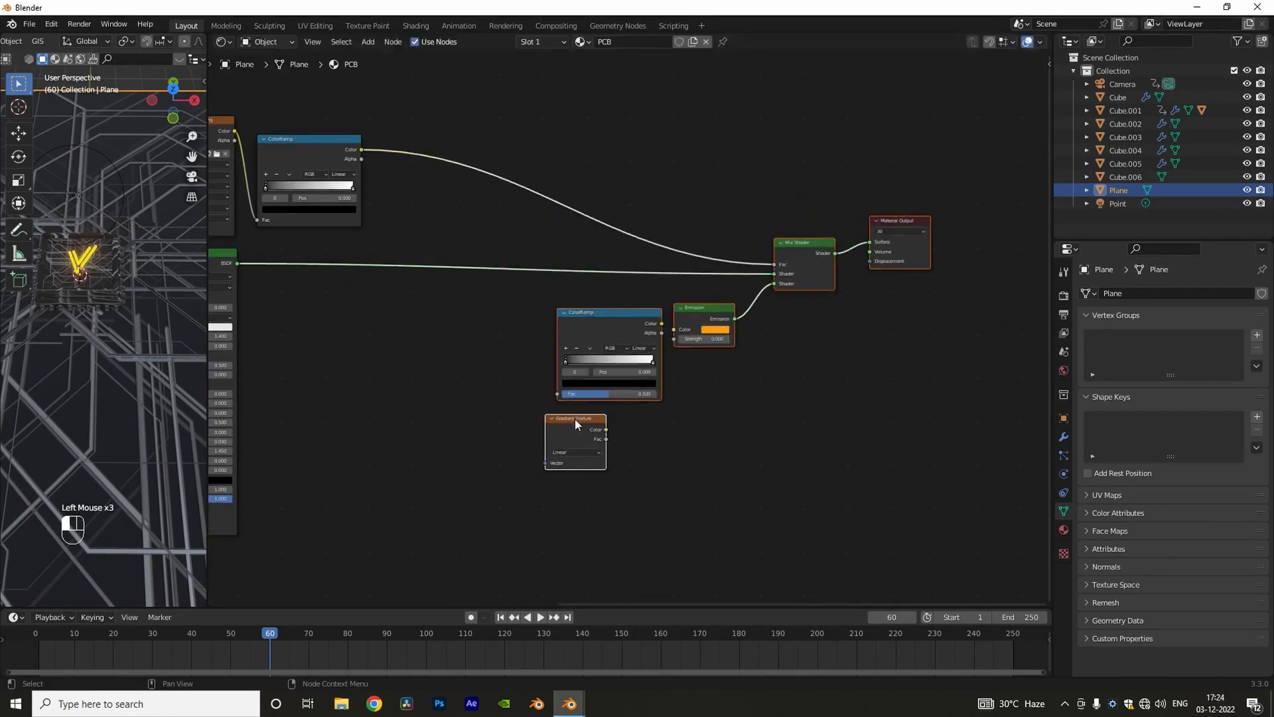
Step: Connect the Gradient Texture through the ColorRamp to the Emission's Color, and set the emission strength to 5
scroll(499, 352, up, 4)
drag(574, 419, 531, 418)
drag(673, 322, 674, 323)
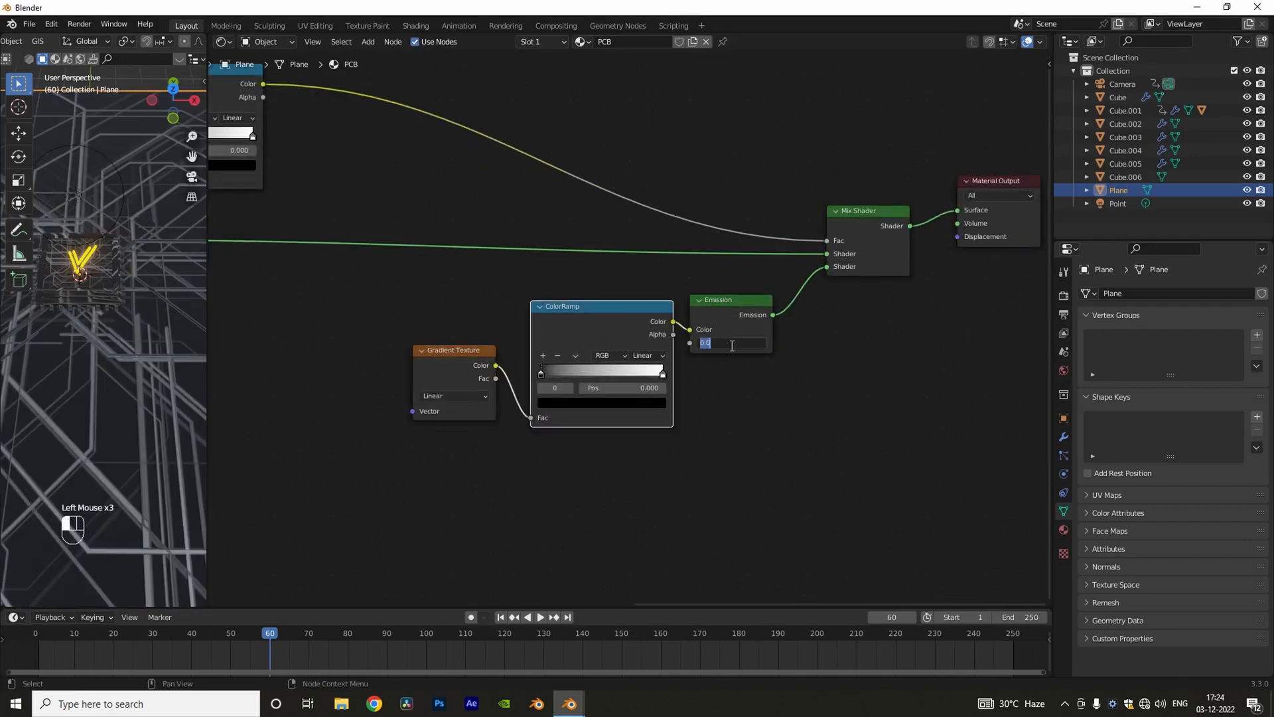
text(5)
key(Return)
Step: Widen the 3D viewport and change the Gradient Texture's type to Spherical
drag(207, 412, 444, 412)
middle_drag(233, 450, 296, 424)
scroll(296, 425, up, 2)
click(572, 397)
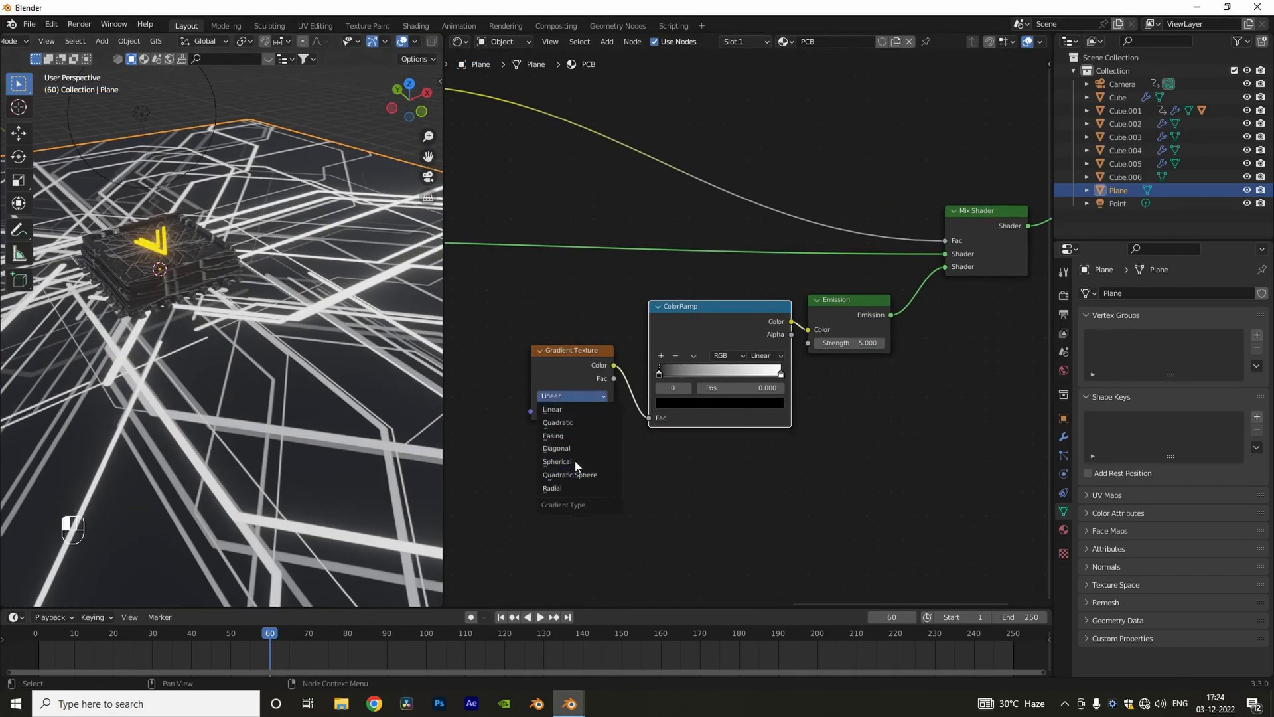
click(575, 465)
Step: Switch the viewport to rendered shading, hide the point light and view the plane from the top
scroll(269, 340, down, 3)
middle_drag(269, 340, 292, 356)
scroll(421, 44, down, 3)
click(420, 42)
click(1248, 203)
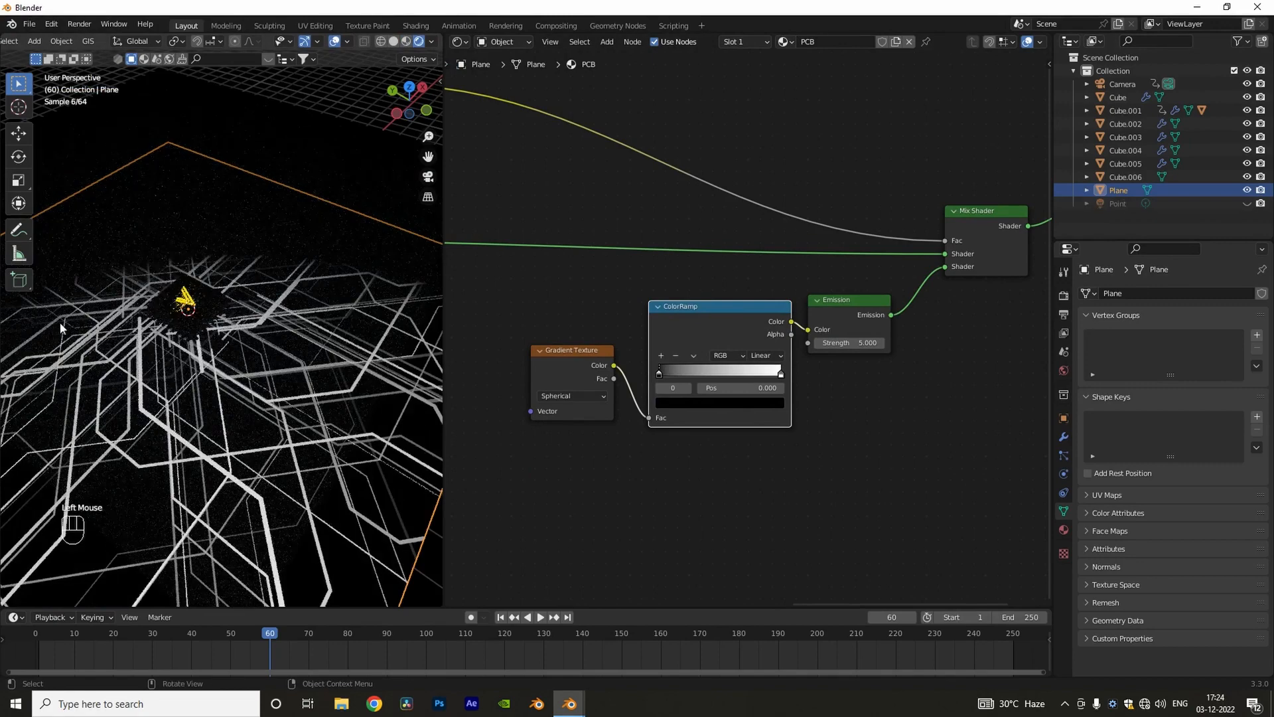
key(KP_7)
middle_drag(675, 377, 762, 397)
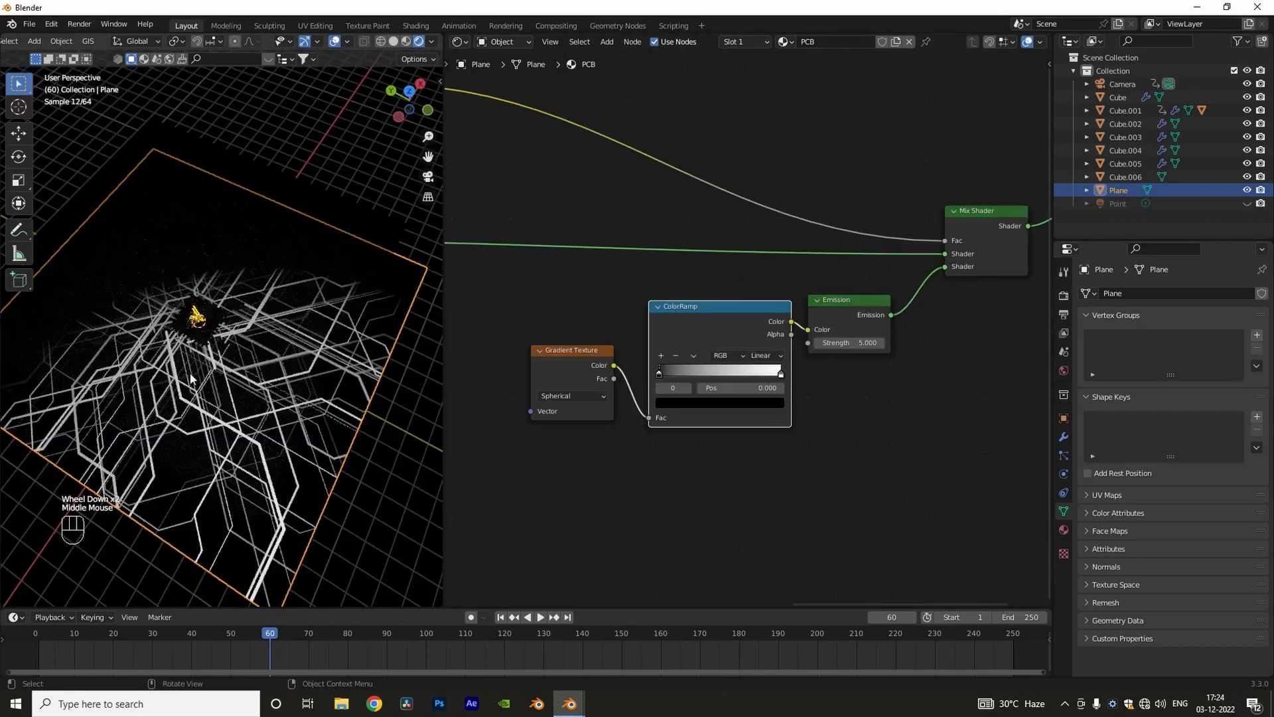
key(KP_7)
Step: Change the white end stop of the emission's ColorRamp to orange
scroll(677, 469, up, 2)
middle_drag(677, 470, 709, 479)
click(870, 397)
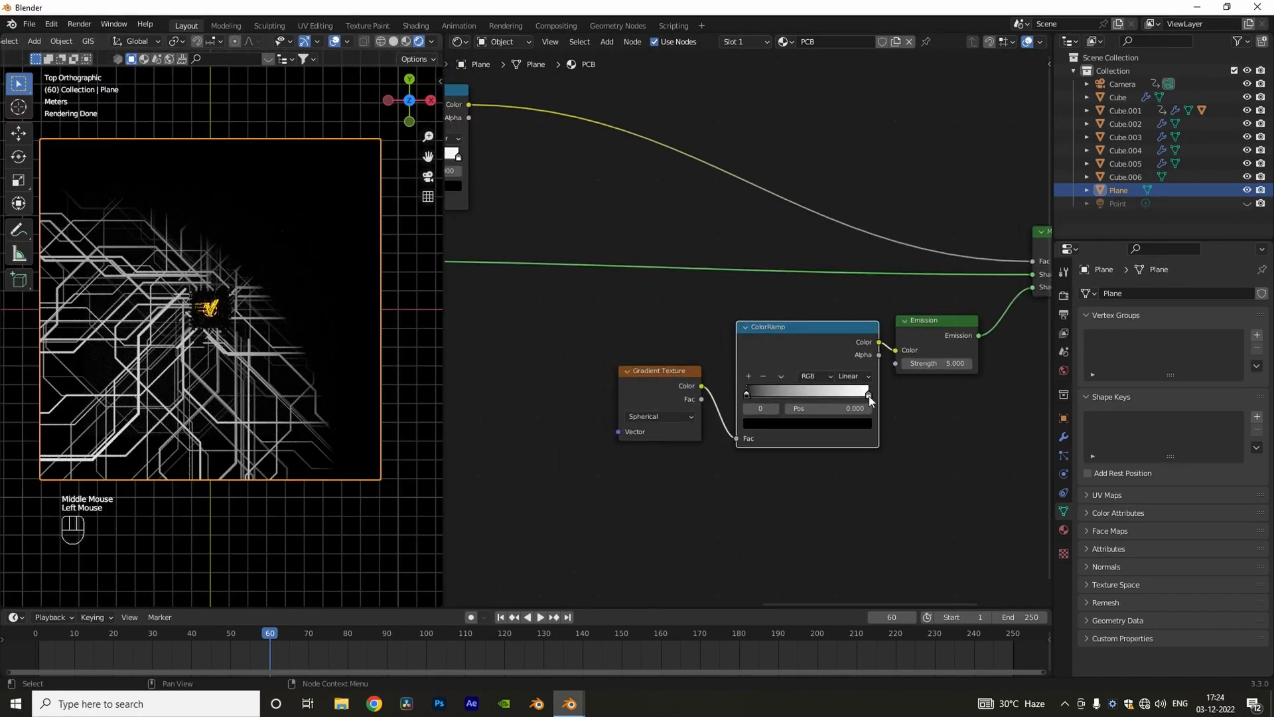
click(870, 397)
click(846, 427)
click(767, 332)
click(730, 441)
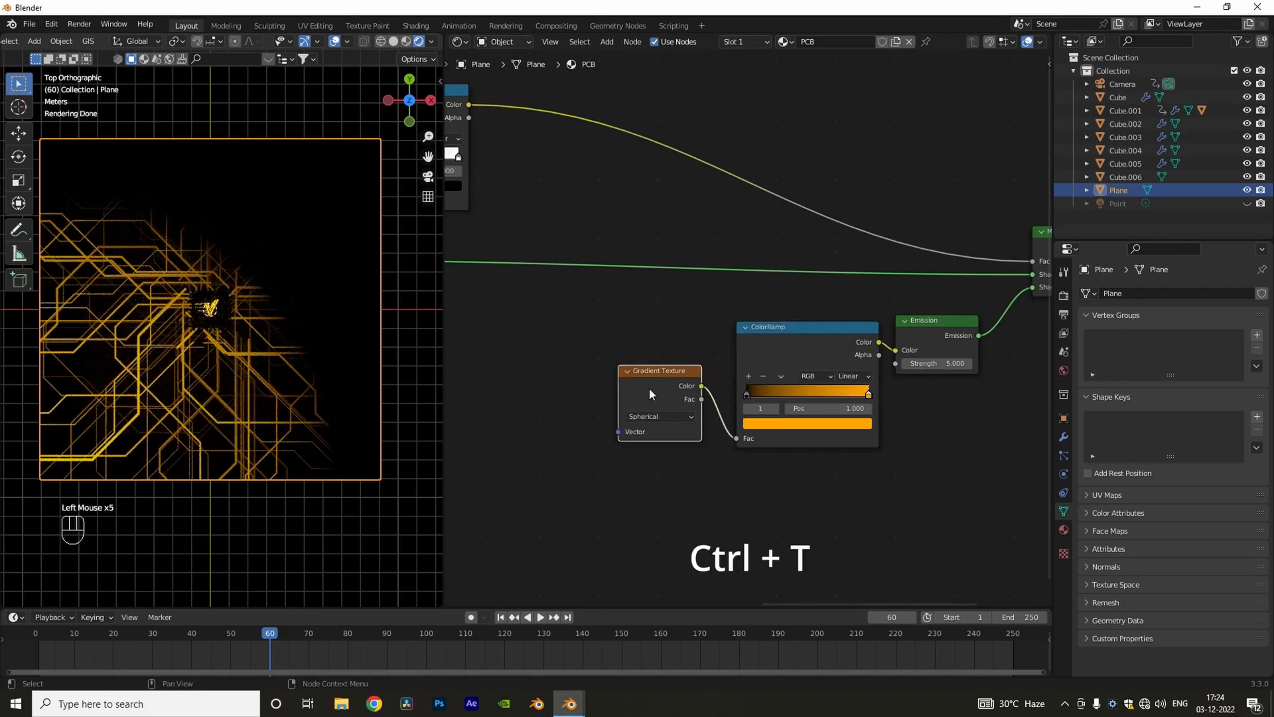
Step: Add Texture Coordinate and Mapping nodes to the Gradient Texture, and feed the Mapping's Vector from the Object output
key(ctrl+t)
middle_drag(487, 435, 530, 394)
click(531, 406)
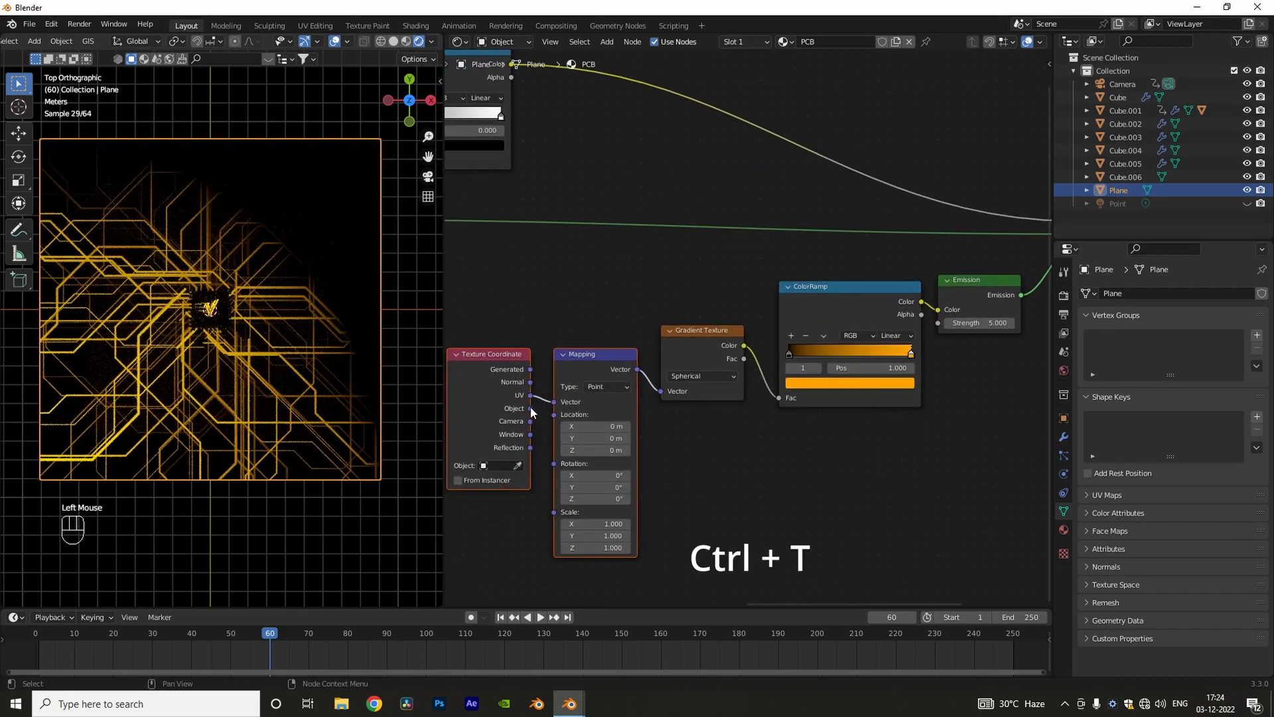
drag(531, 409, 554, 402)
Step: Slide the ColorRamp's orange stop to about the middle of the ramp, keeping the black stop at position 0
scroll(189, 285, up, 3)
middle_drag(696, 483, 679, 461)
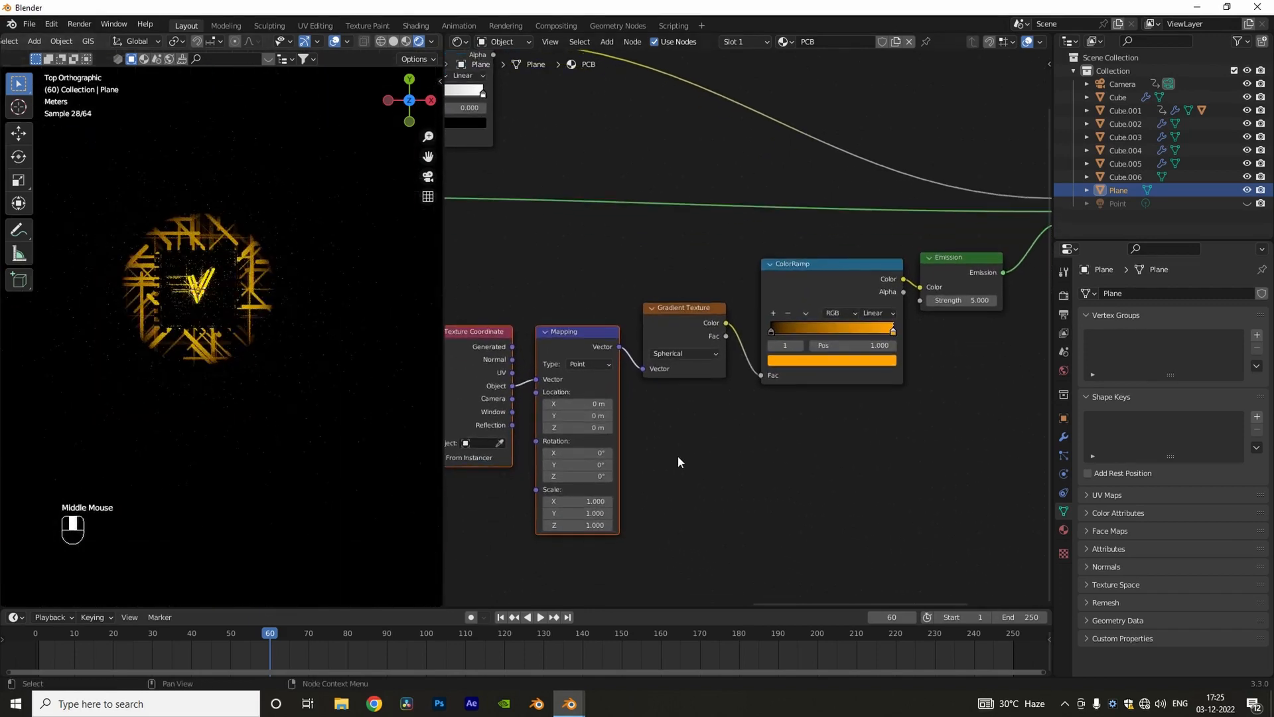
drag(889, 332, 872, 342)
mouse_move(784, 332)
mouse_down()
mouse_move(807, 334)
mouse_move(778, 337)
mouse_up()
scroll(687, 460, up, 1)
middle_drag(687, 460, 787, 360)
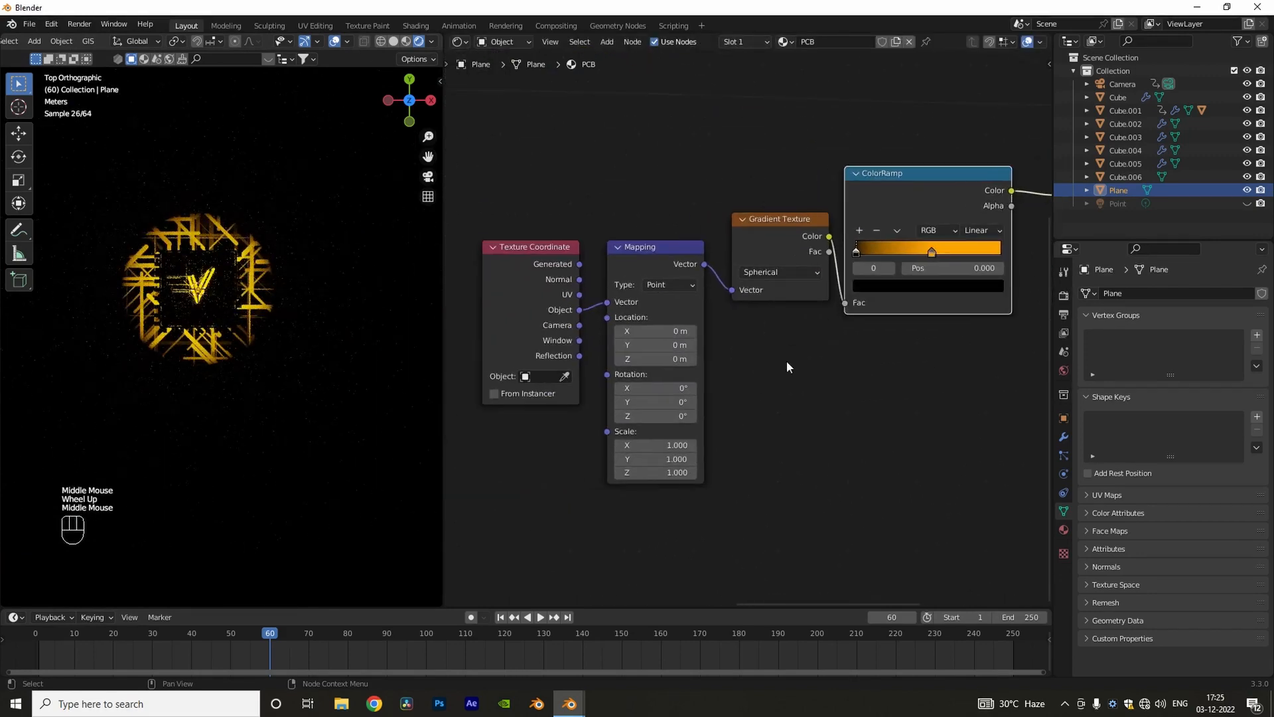
Step: Make the point light visible again and view the scene at an angle
middle_drag(399, 299, 352, 236)
mouse_move(237, 342)
middle_down()
mouse_move(271, 310)
mouse_move(240, 348)
middle_up()
click(1248, 204)
Step: Add a Value node and connect it to the Mapping node's Scale
scroll(271, 309, up, 2)
middle_drag(617, 504, 724, 448)
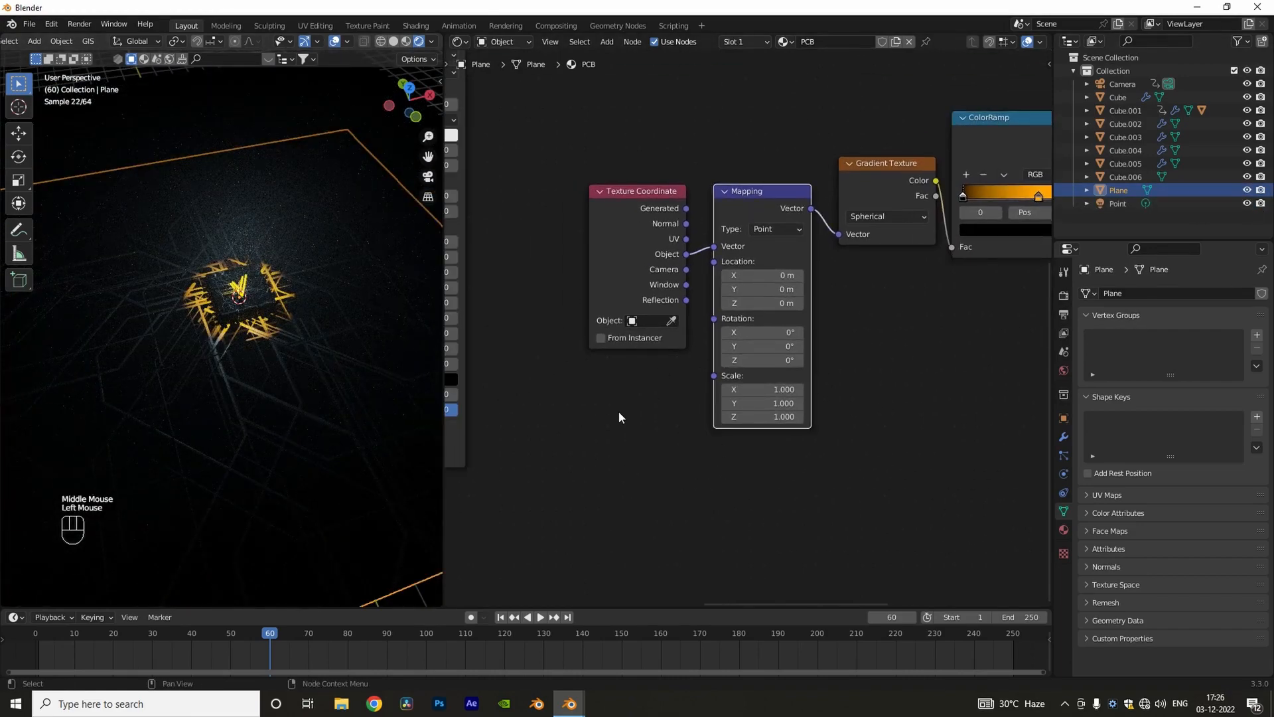
key(Return)
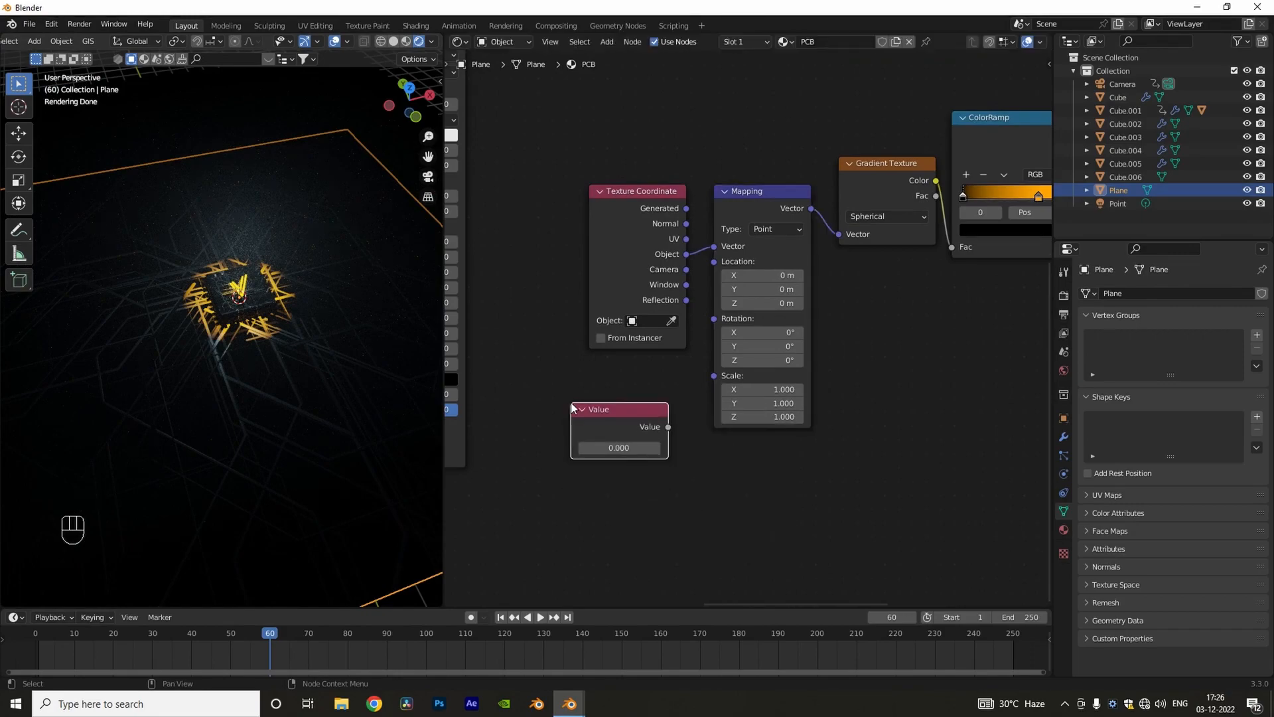
drag(668, 427, 714, 376)
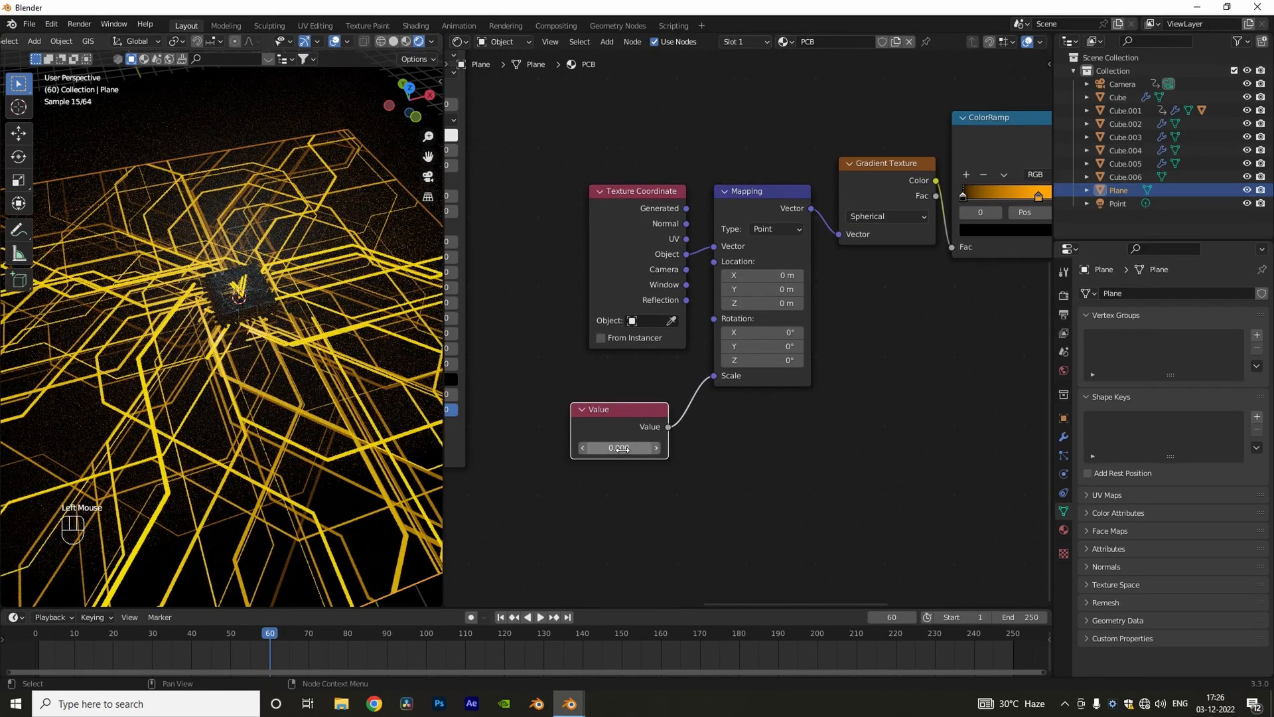
Step: Raise the Value node to 8 and view the chip closely through the camera
click(657, 448)
click(657, 448)
click(657, 448)
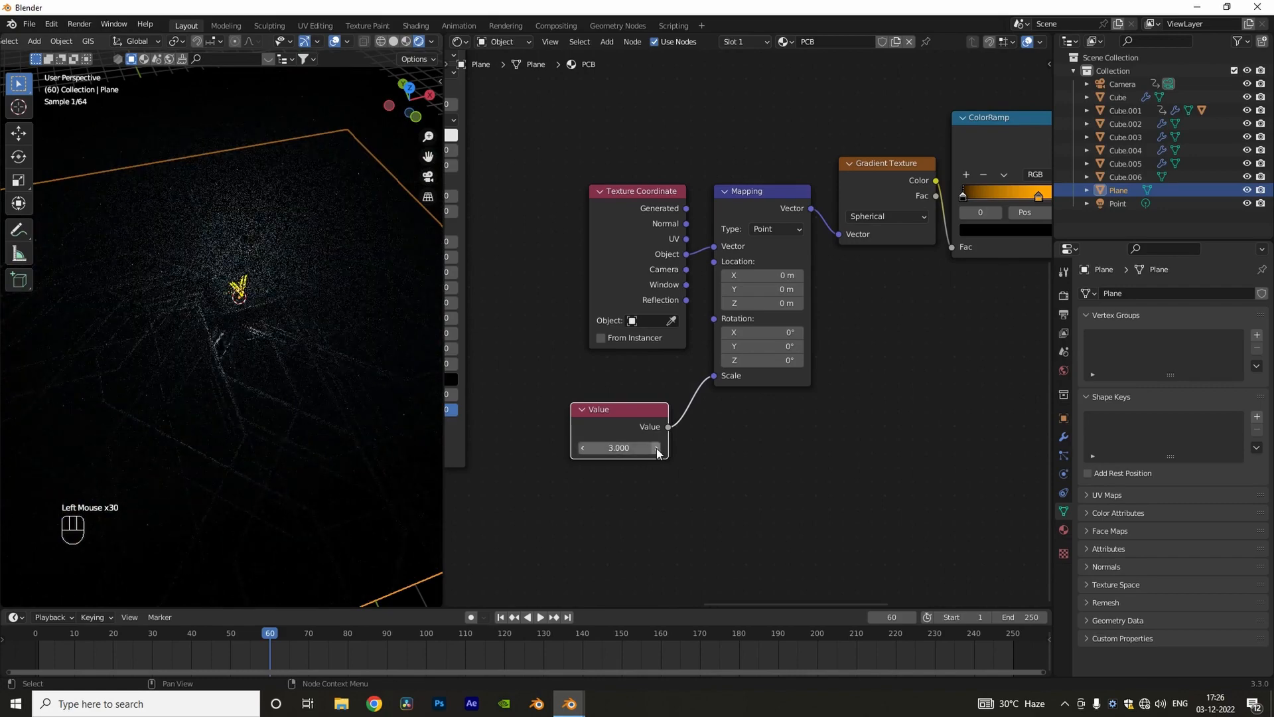
middle_drag(219, 312, 270, 307)
scroll(227, 308, up, 4)
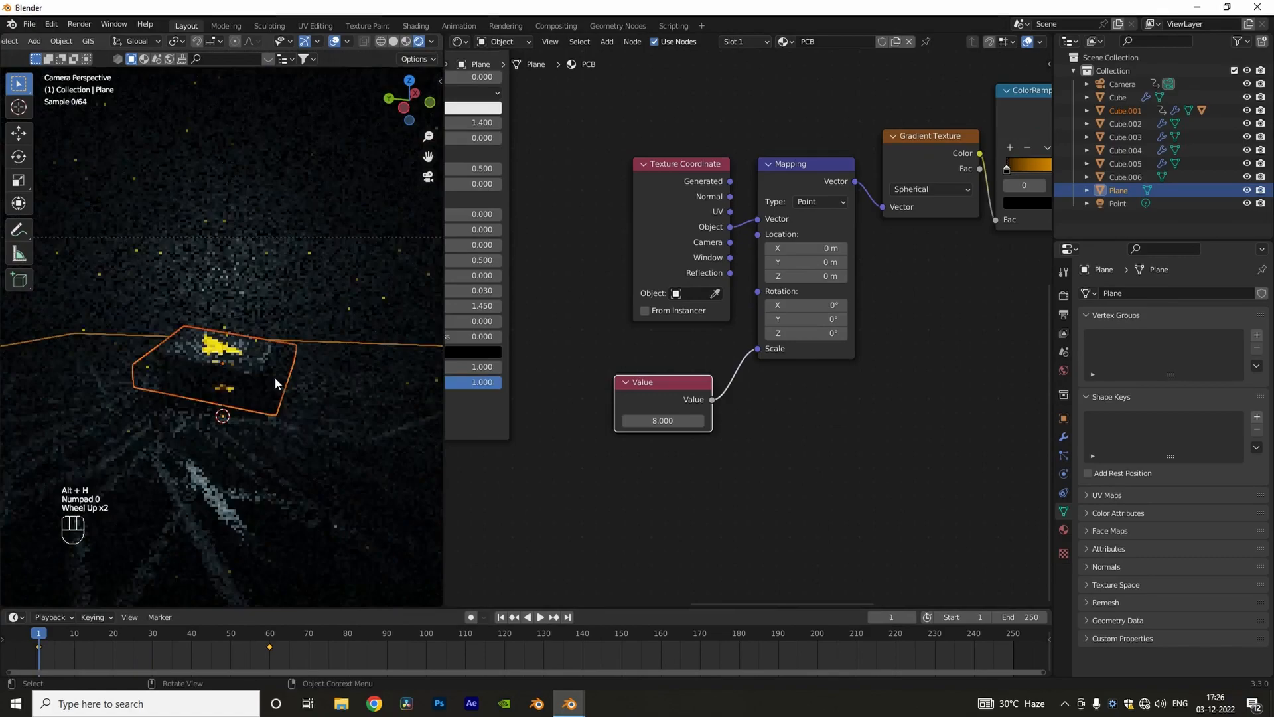
shift+scroll(275, 384, up, 1)
shift+middle_drag(275, 383, 335, 370)
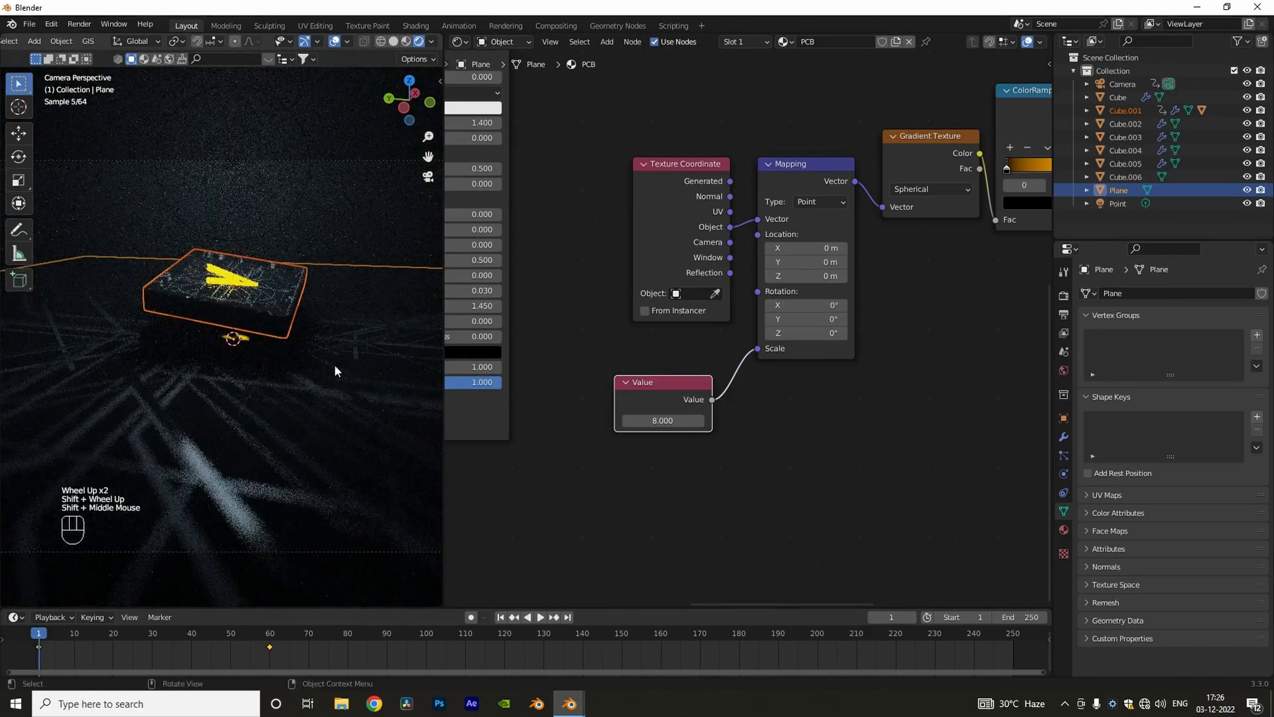
Step: Keyframe the Value node at 8 on frame 60 and at 0 on frame 100
drag(152, 641, 270, 638)
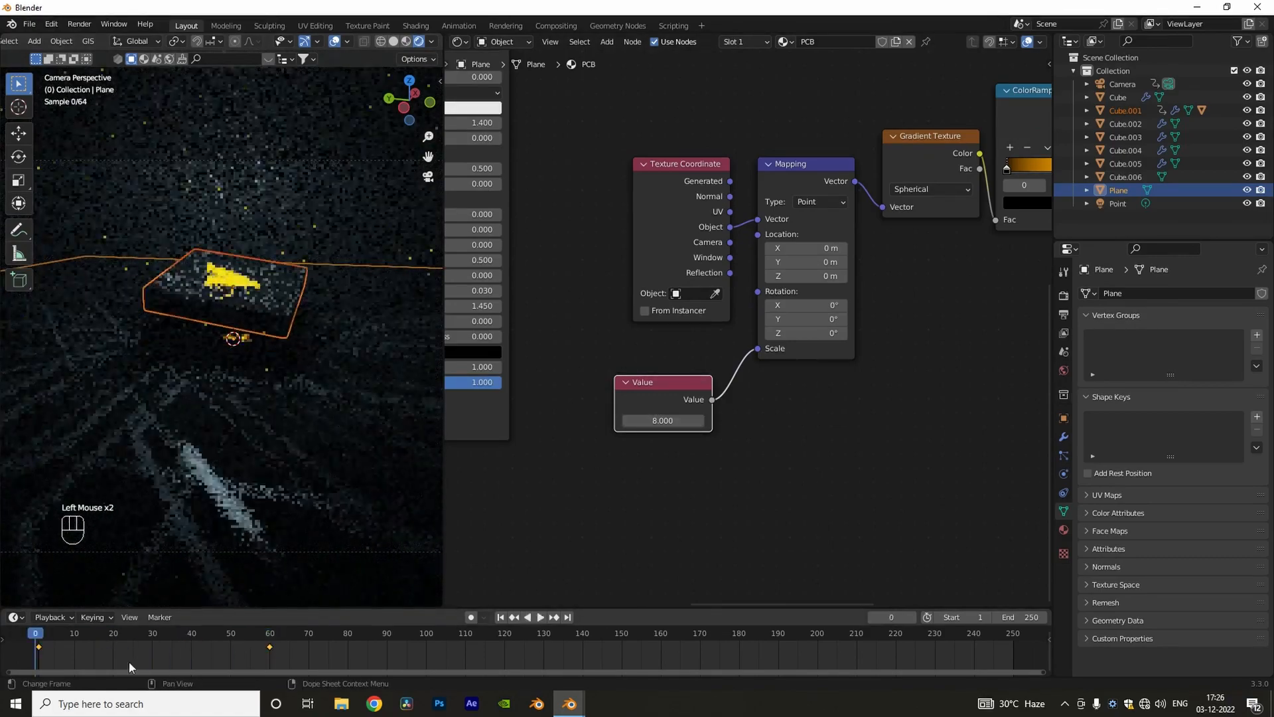
key(shift+Left)
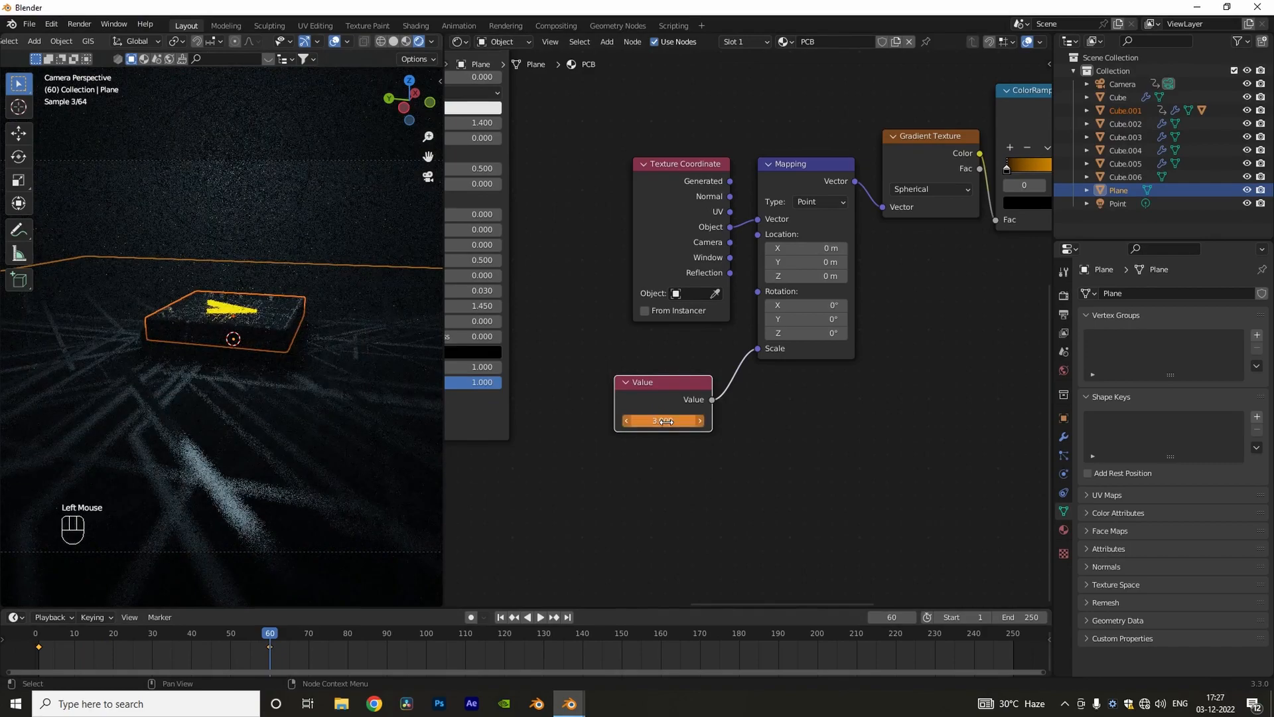
drag(273, 640, 426, 639)
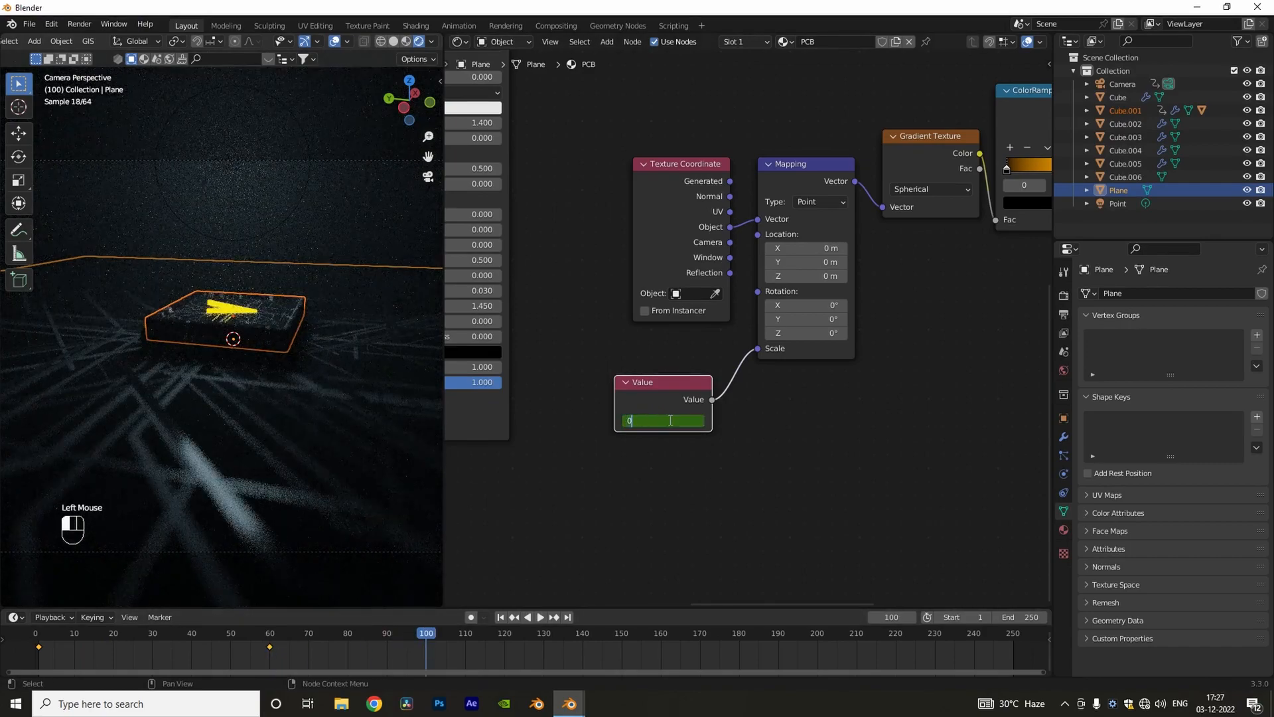
key(Return)
key(i)
Step: Switch the 3D view to Material Preview shading and widen it to about twice its width
scroll(225, 411, down, 5)
middle_drag(279, 385, 222, 434)
scroll(222, 433, down, 4)
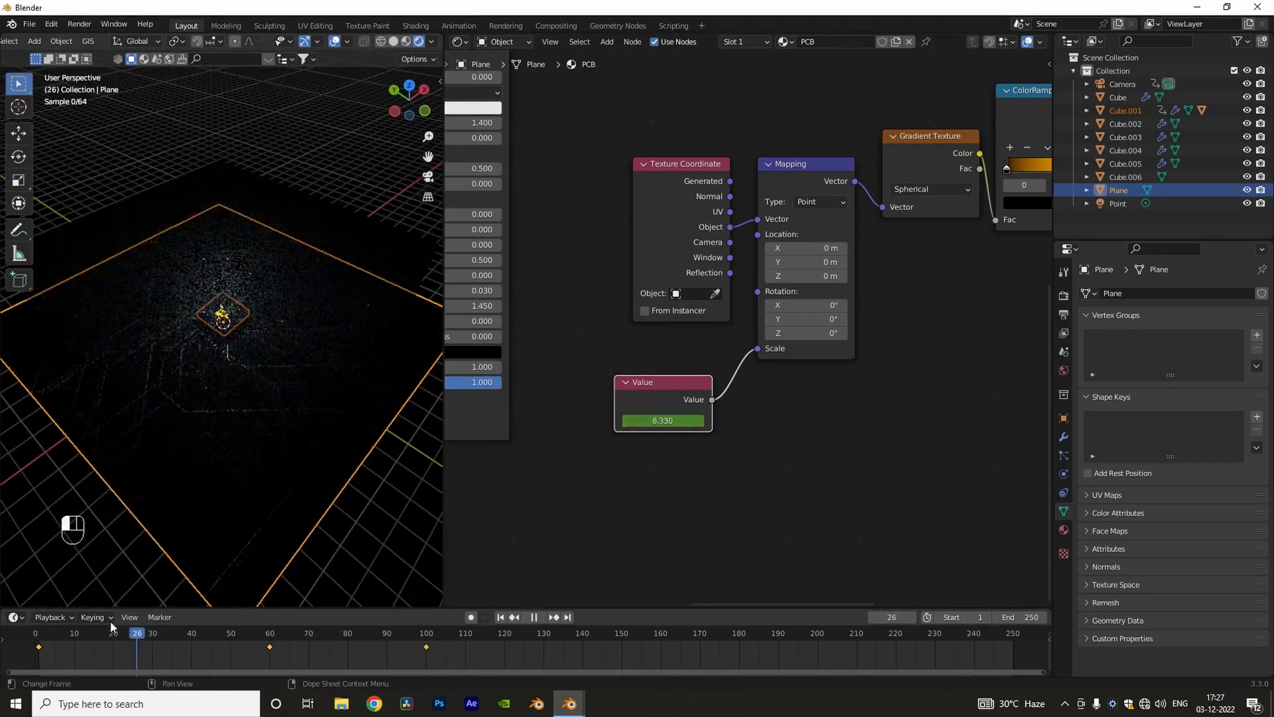
click(406, 43)
drag(444, 454, 827, 459)
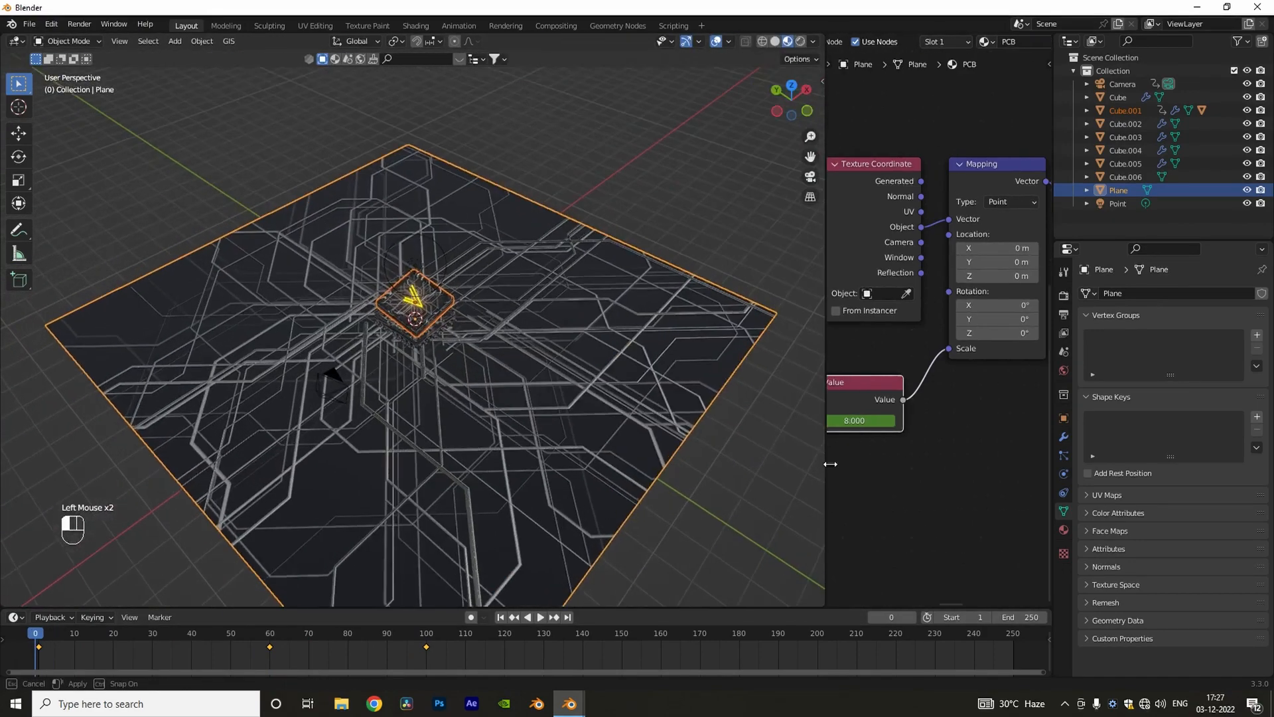
Step: Play the animation from the start and examine the glow of the wires around the chip
middle_drag(546, 455, 447, 402)
scroll(448, 402, up, 1)
key(space)
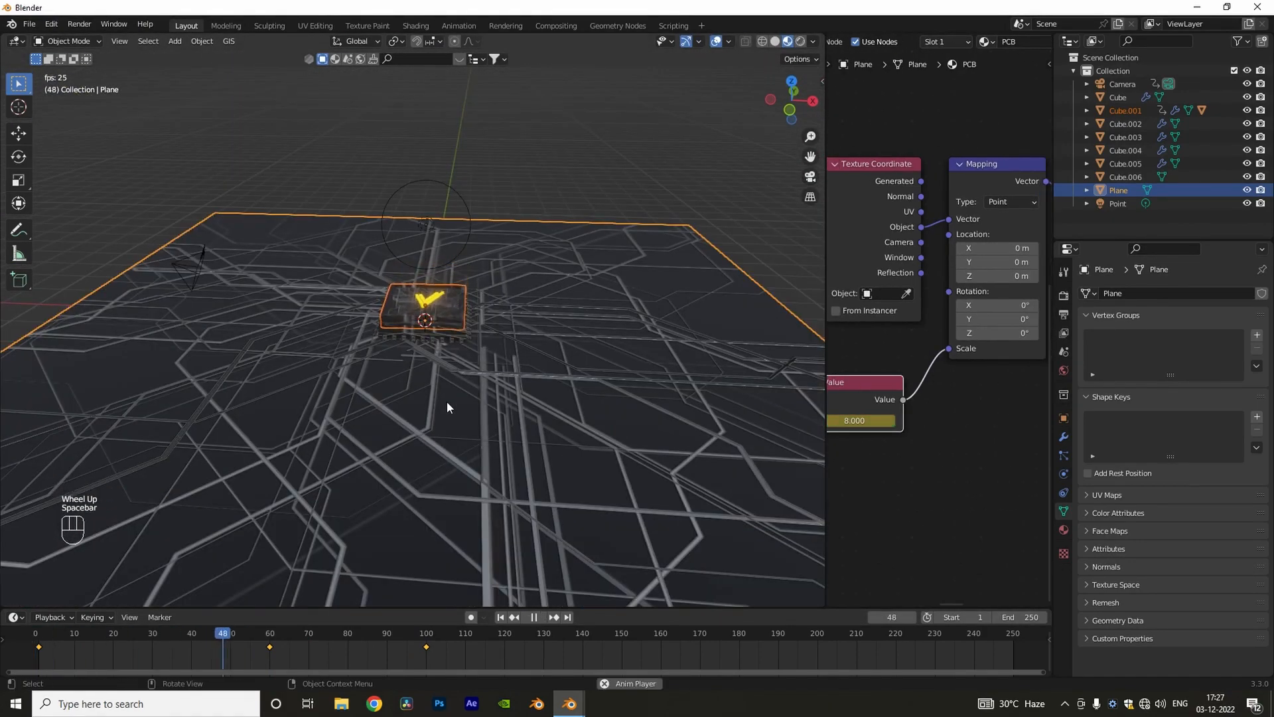
key(space)
click(502, 617)
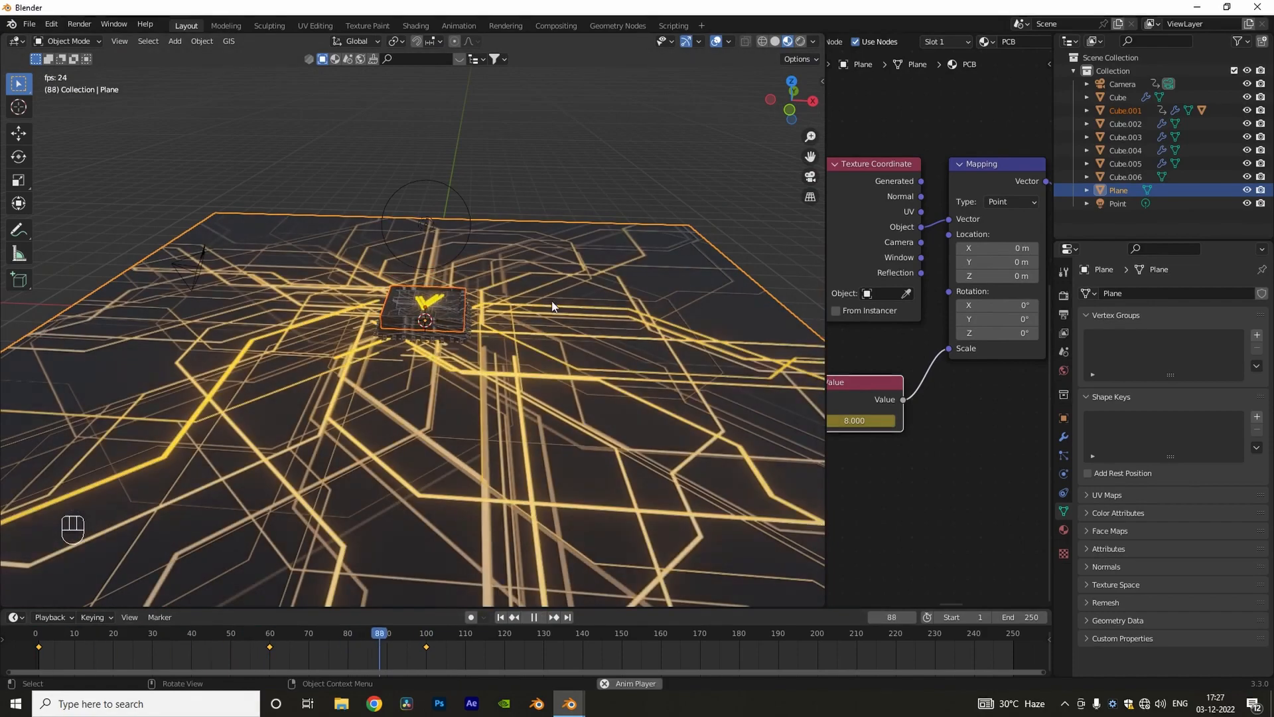
scroll(451, 332, down, 2)
middle_drag(464, 339, 478, 374)
scroll(611, 369, up, 4)
Step: Set the animation's end frame to 100
scroll(478, 373, down, 2)
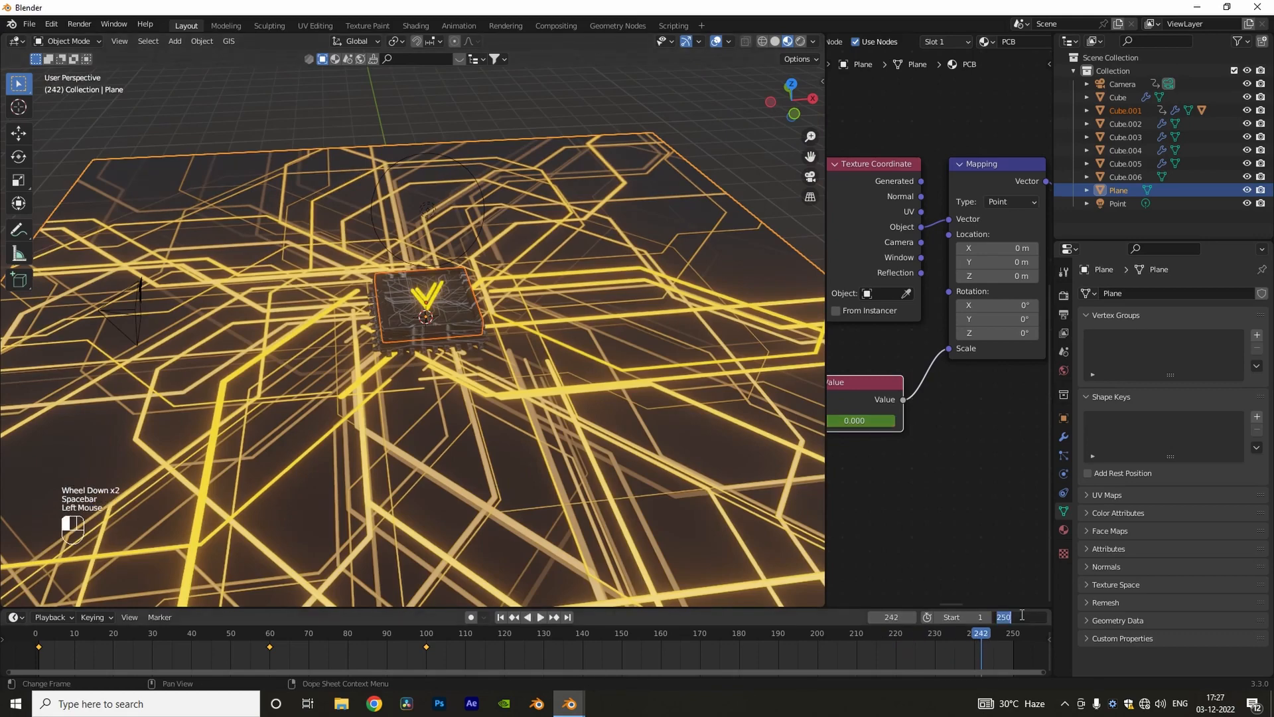
text(100)
key(Return)
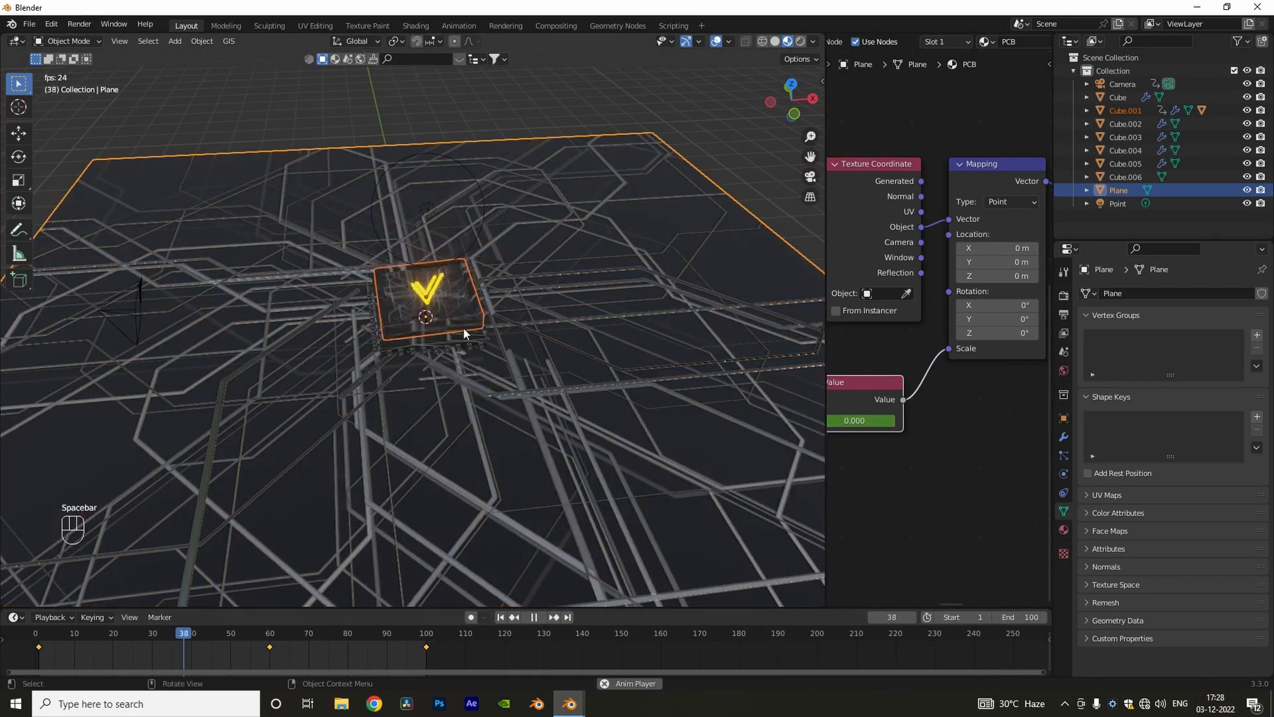